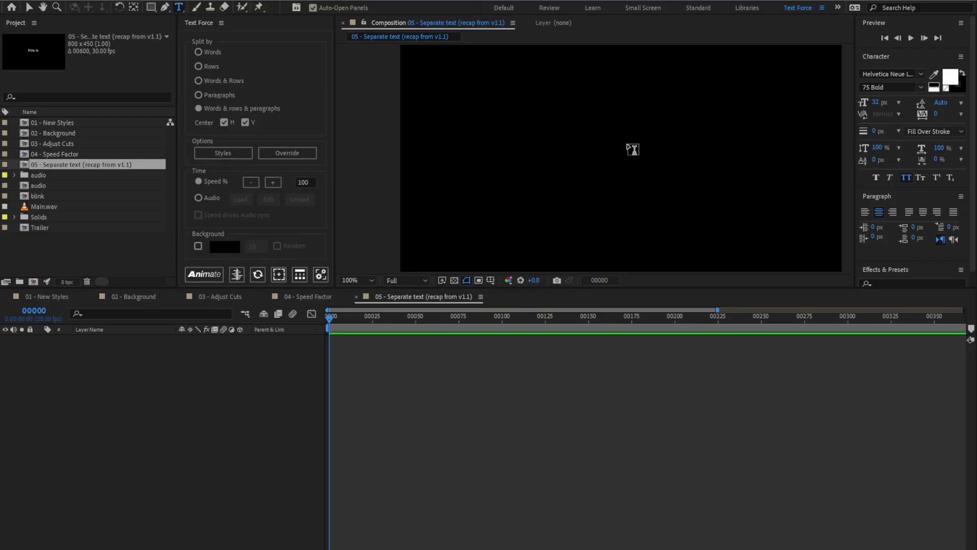
# Step: Paste the copied recipe paragraph as one text layer and select the layer
pyautogui.write('In a large, heavy saucepan, heat the oil. Add the onion, garlic, green chilli, ginger and some seasoning. Fry on a medium heat for 10 mins or until soft.')
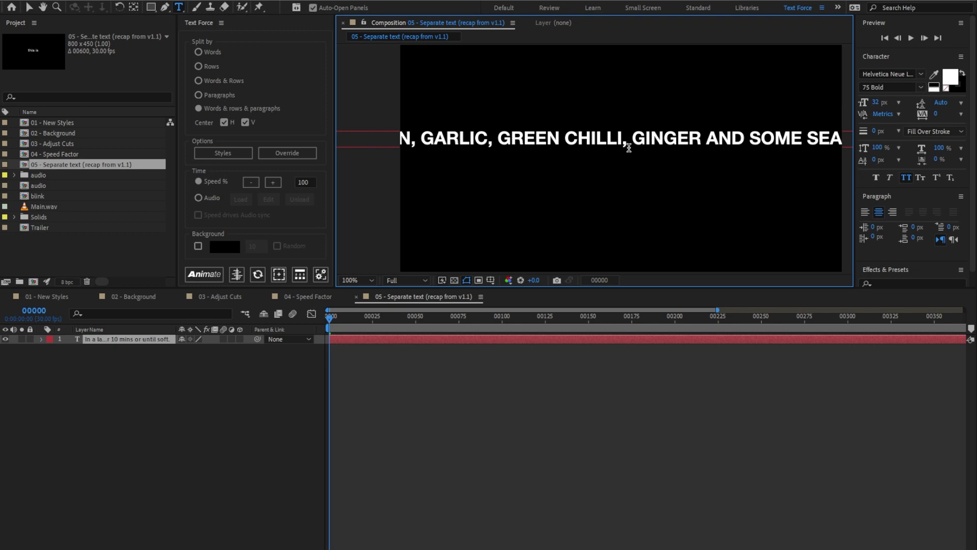
pyautogui.scroll(-6, 629, 147)
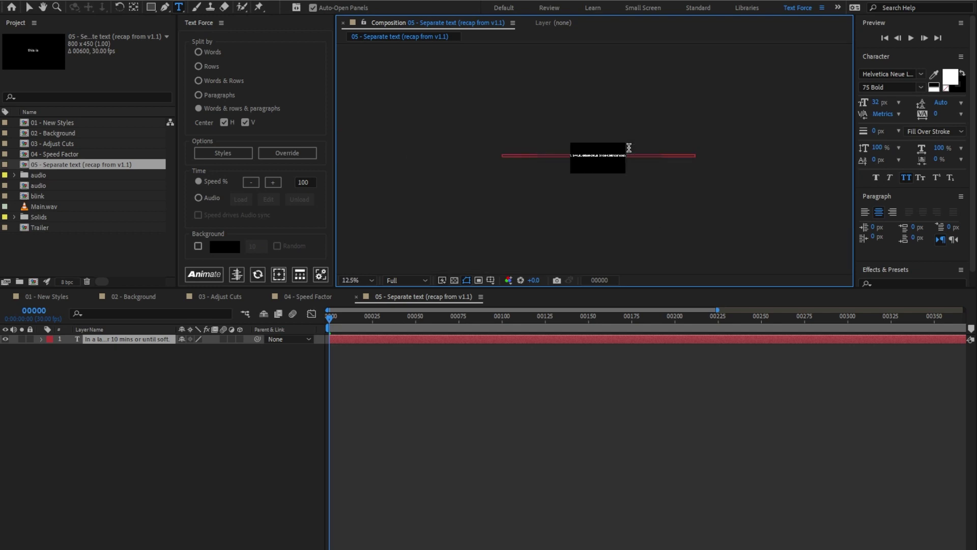
pyautogui.scroll(4, 629, 147)
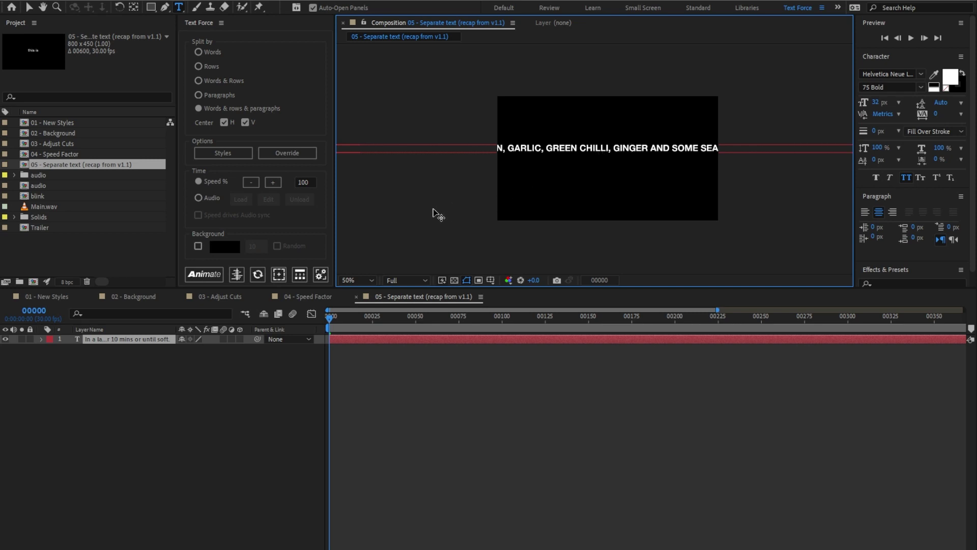
pyautogui.click(29, 7)
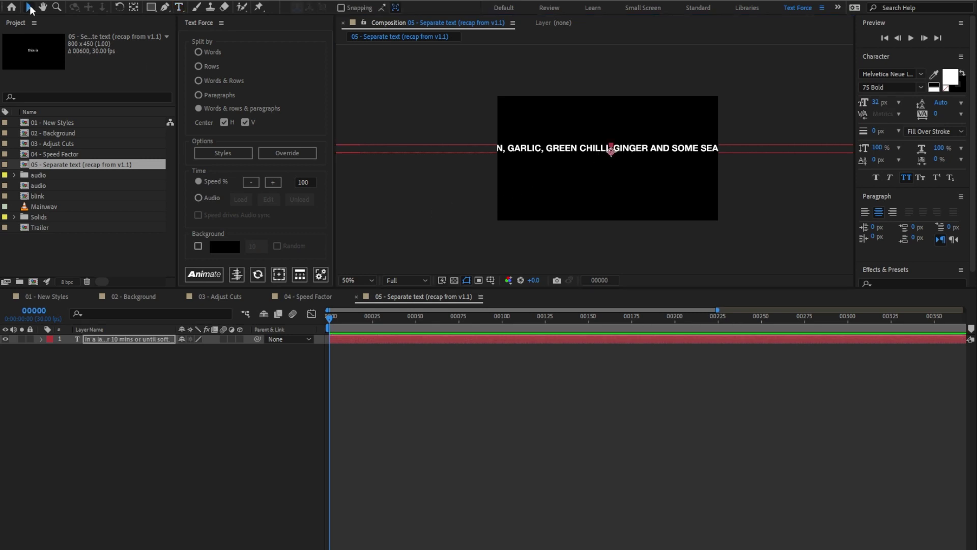
# Step: Split the paragraph at its punctuation into separate text layers and scrub through them
pyautogui.click(300, 277)
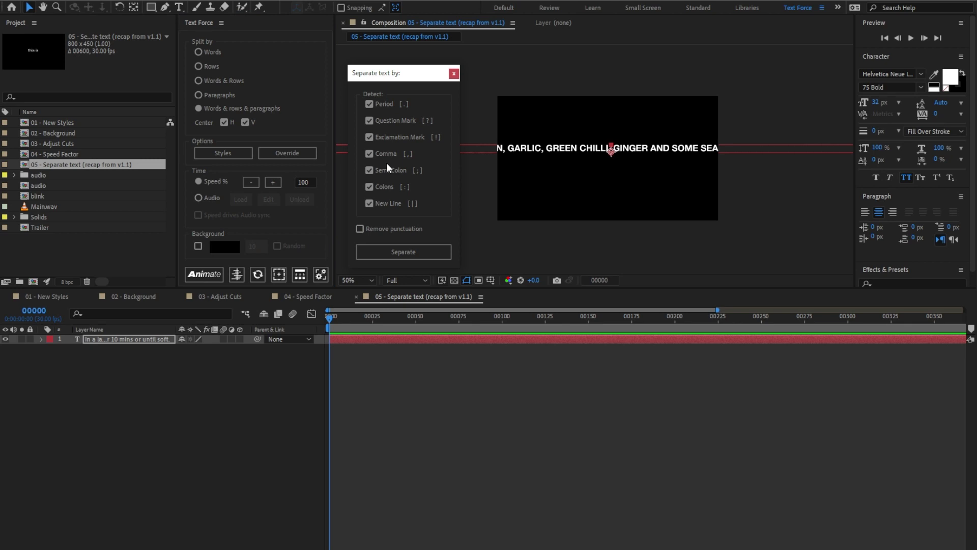
pyautogui.click(393, 252)
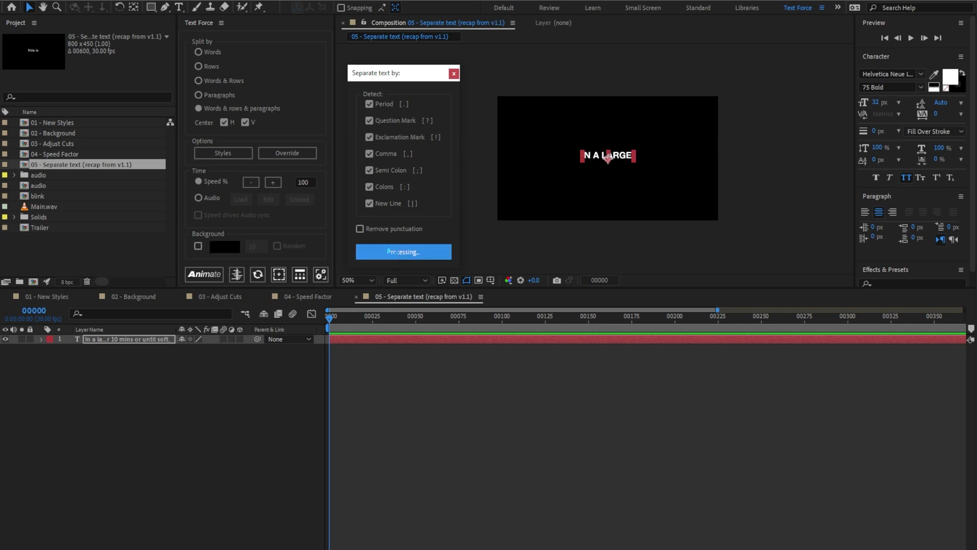
pyautogui.click(345, 448)
pyautogui.moveTo(331, 314); pyautogui.dragTo(561, 317)
pyautogui.click(332, 314)
# Step: Undo the split and separate the paragraph again with Remove punctuation enabled
pyautogui.hotkey('ctrl', 'z')
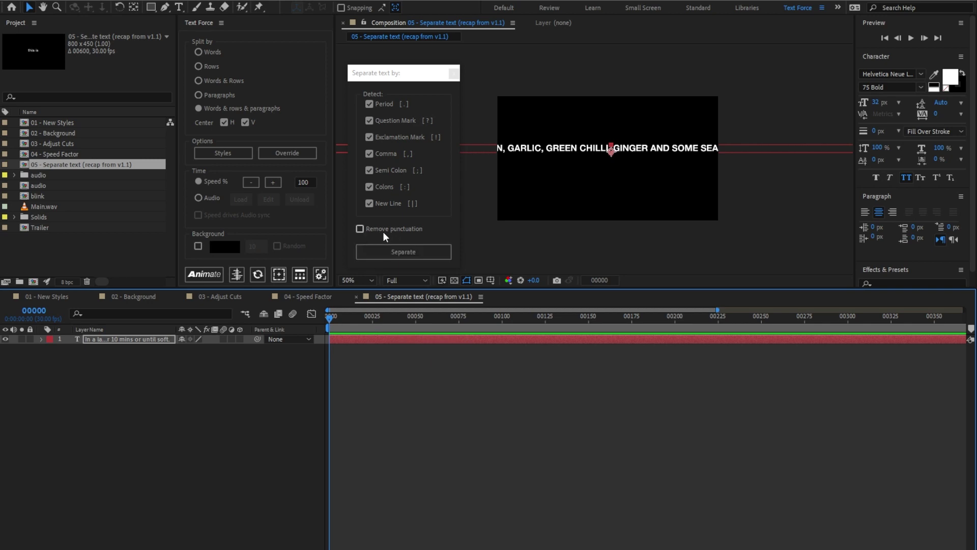
pyautogui.click(398, 230)
pyautogui.click(394, 253)
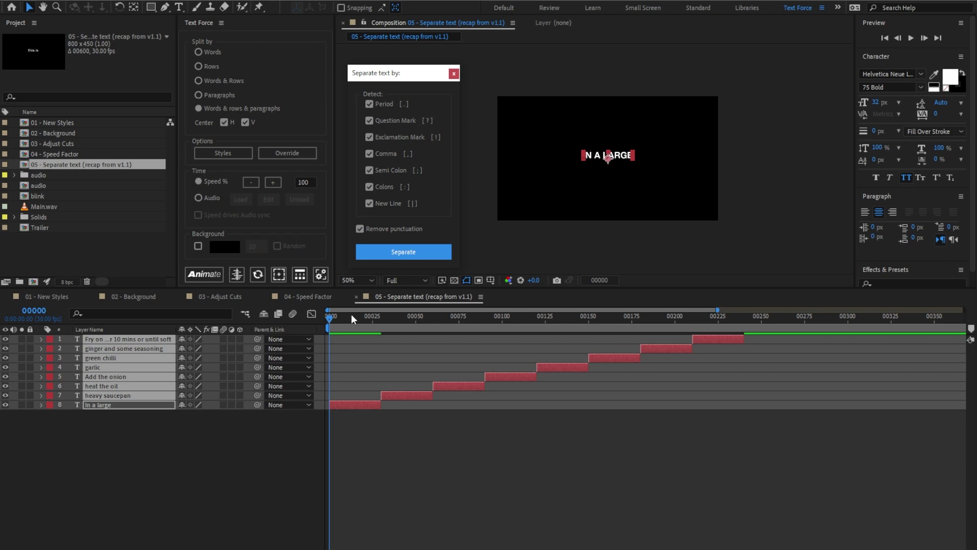
pyautogui.click(340, 328)
# Step: Break the last caption before FOR onto a second line, refresh it, and select all caption layers
pyautogui.moveTo(350, 314); pyautogui.dragTo(715, 333)
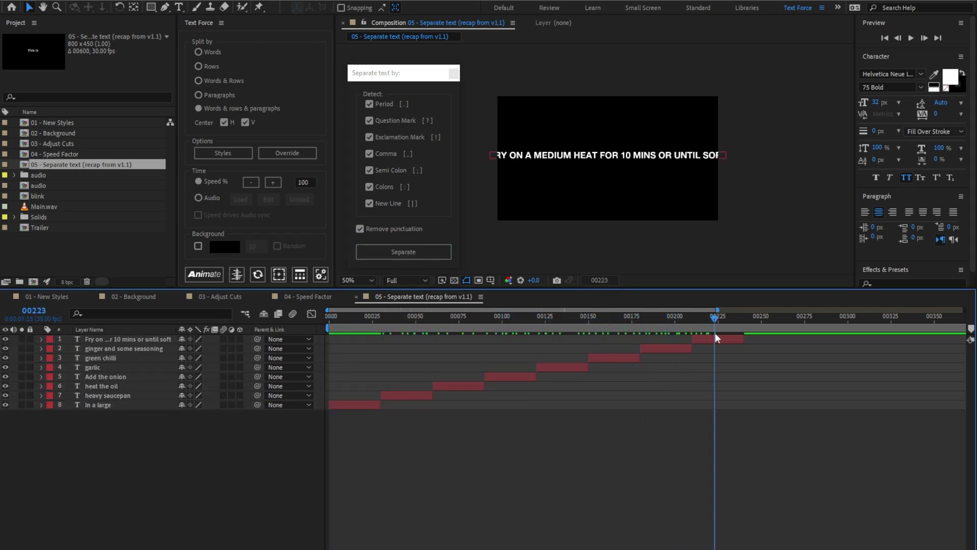
pyautogui.doubleClick(606, 158)
pyautogui.click(600, 155)
pyautogui.press('Return')
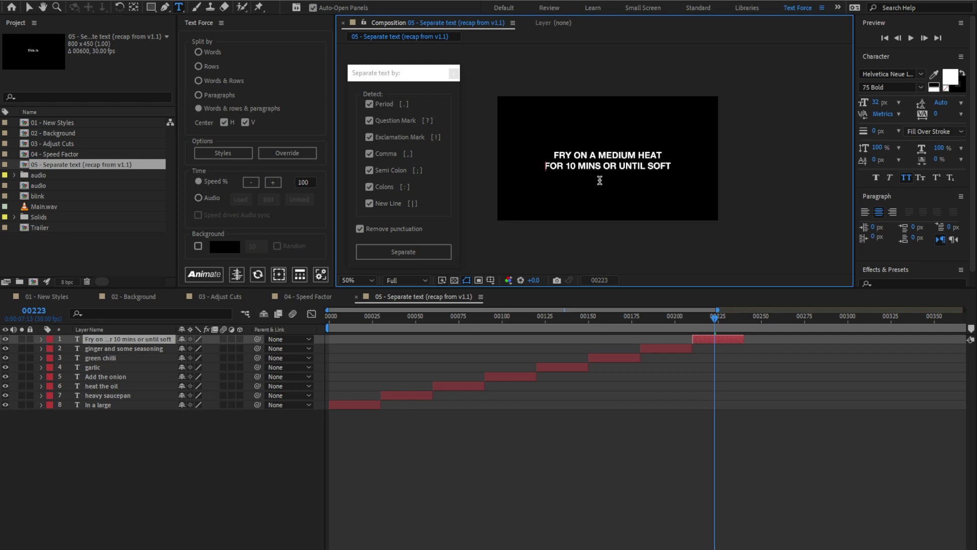
pyautogui.click(254, 276)
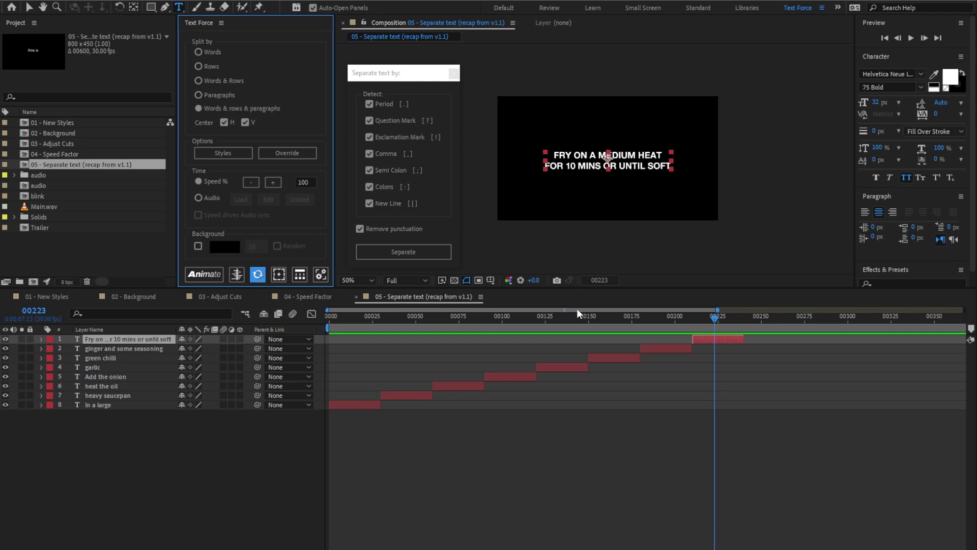
pyautogui.moveTo(155, 417); pyautogui.dragTo(113, 326)
# Step: Delete the step captions, paste the marinade ingredient lines, and separate them into staggered layers
pyautogui.press('Delete')
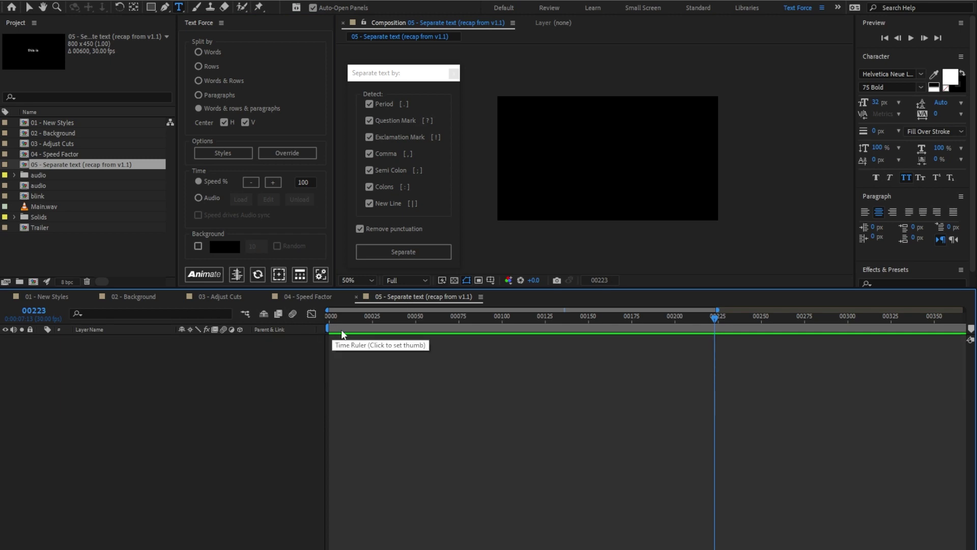
pyautogui.press('Home')
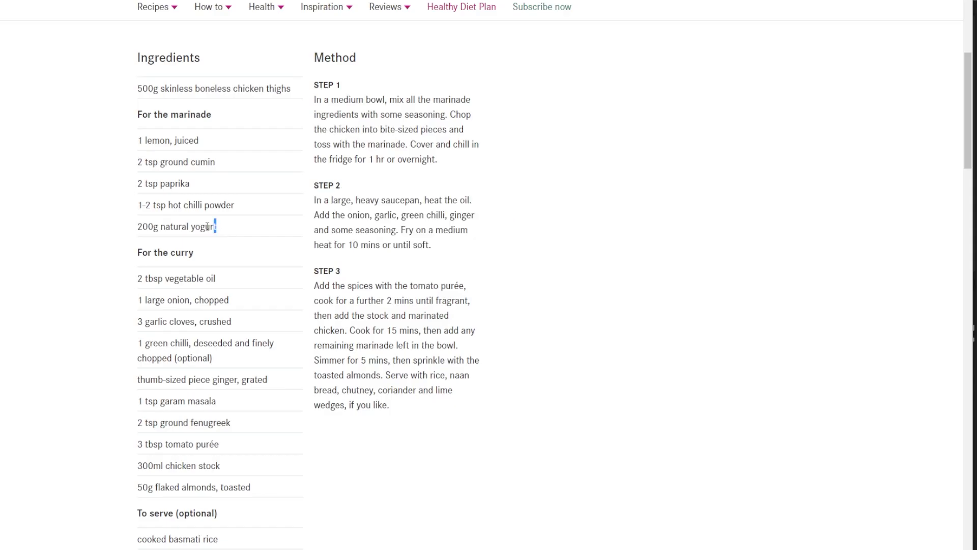
pyautogui.moveTo(214, 226); pyautogui.dragTo(138, 139)
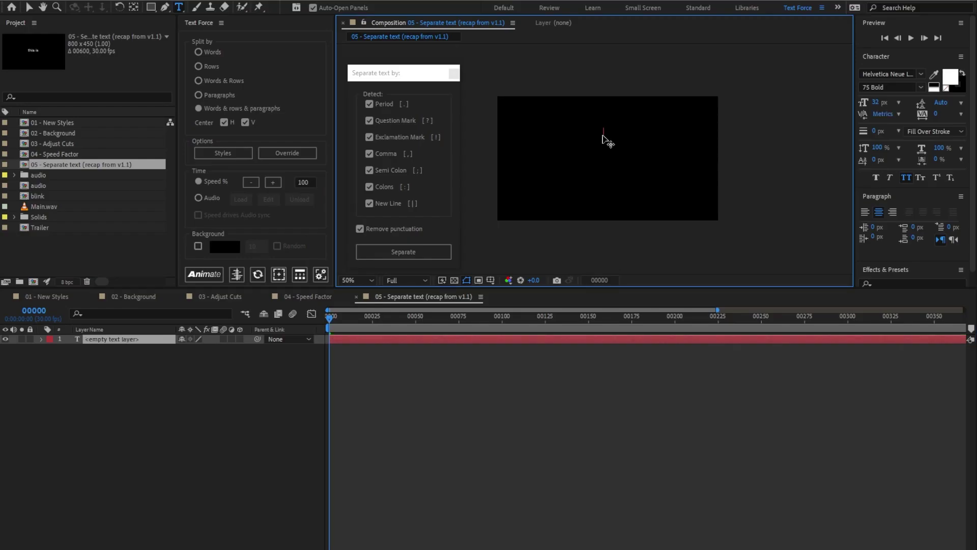
pyautogui.write('1 lemon, juiced 2 tsp ground cumin 2 tsp paprika 1-2 tsp hot chilli powder 200g natural yogurt')
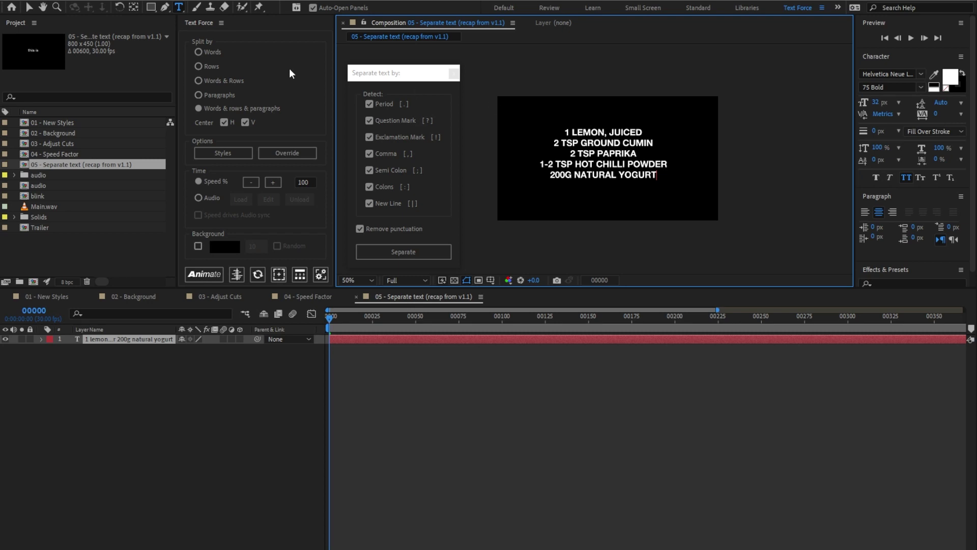
pyautogui.click(29, 7)
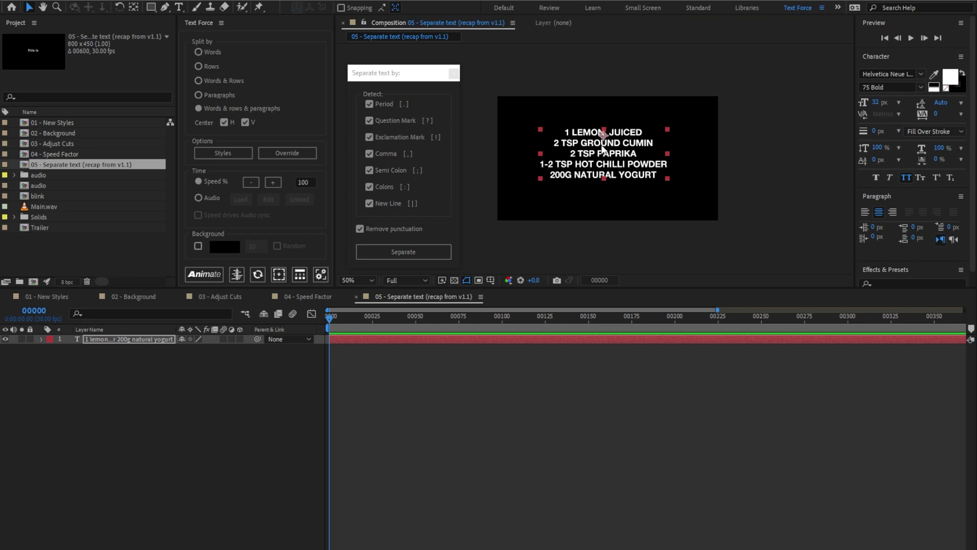
pyautogui.click(394, 252)
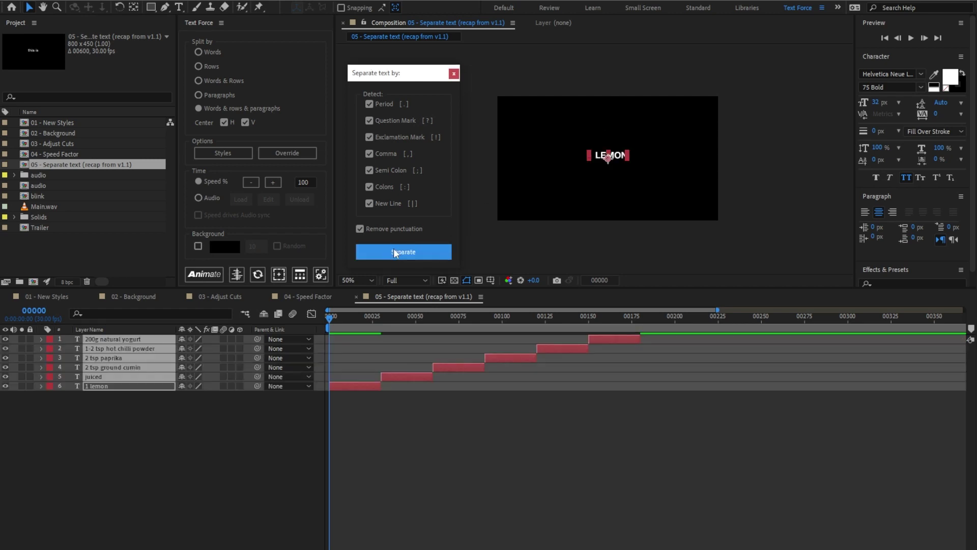
pyautogui.moveTo(338, 312); pyautogui.dragTo(611, 319)
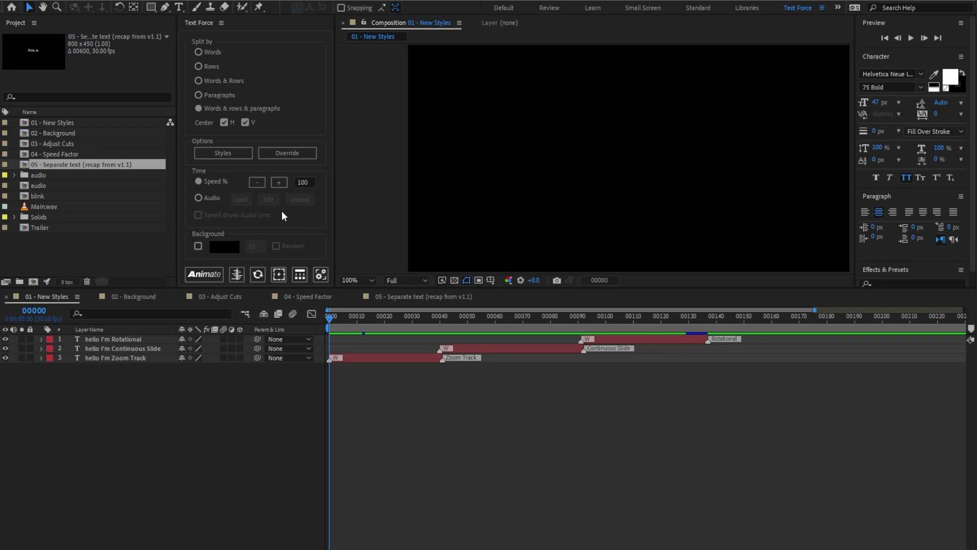
# Step: Inspect the Text Force animation Styles and the Override styles and splits options
pyautogui.click(239, 155)
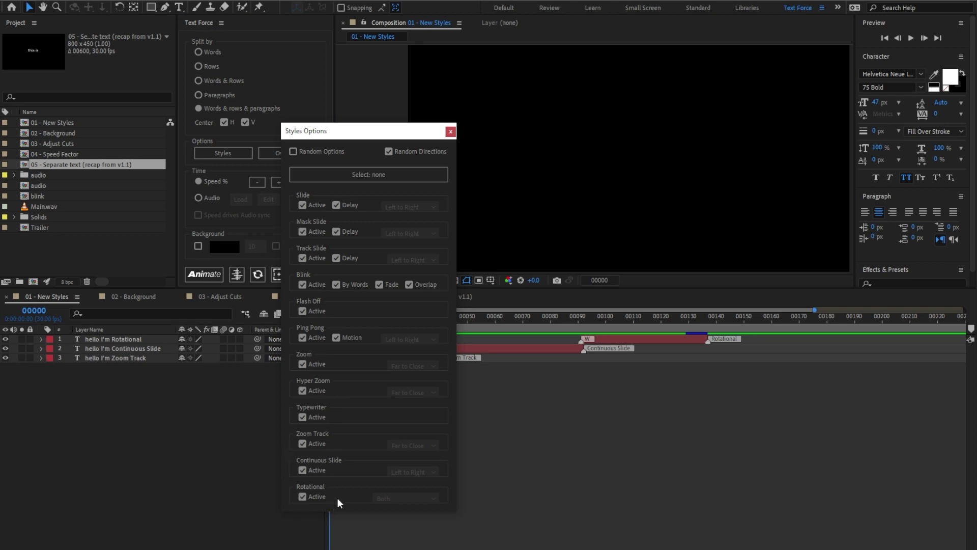
pyautogui.click(450, 131)
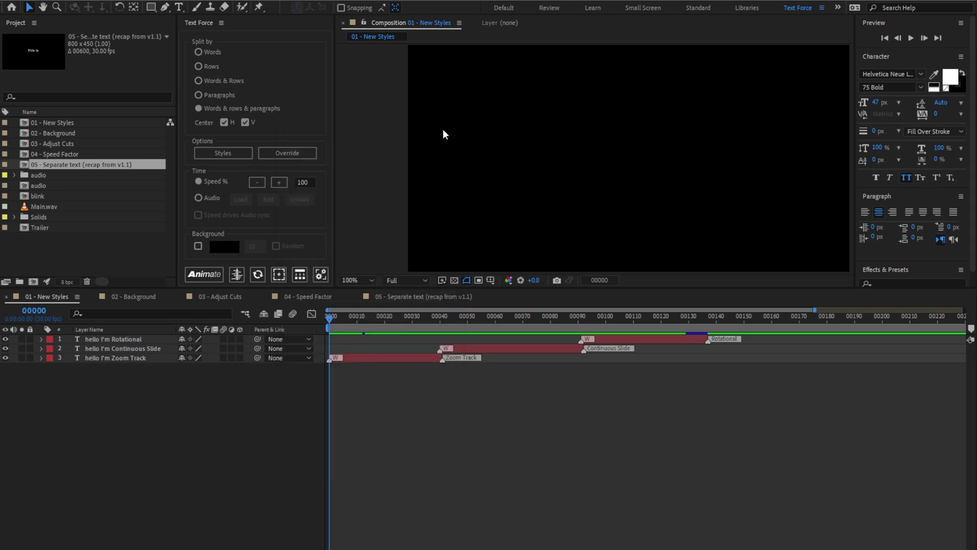
pyautogui.click(301, 152)
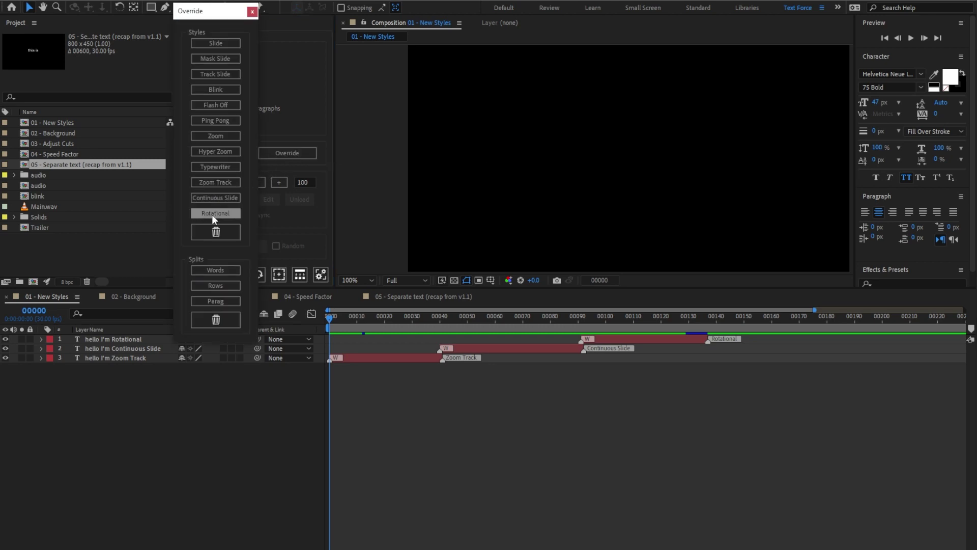
pyautogui.click(252, 11)
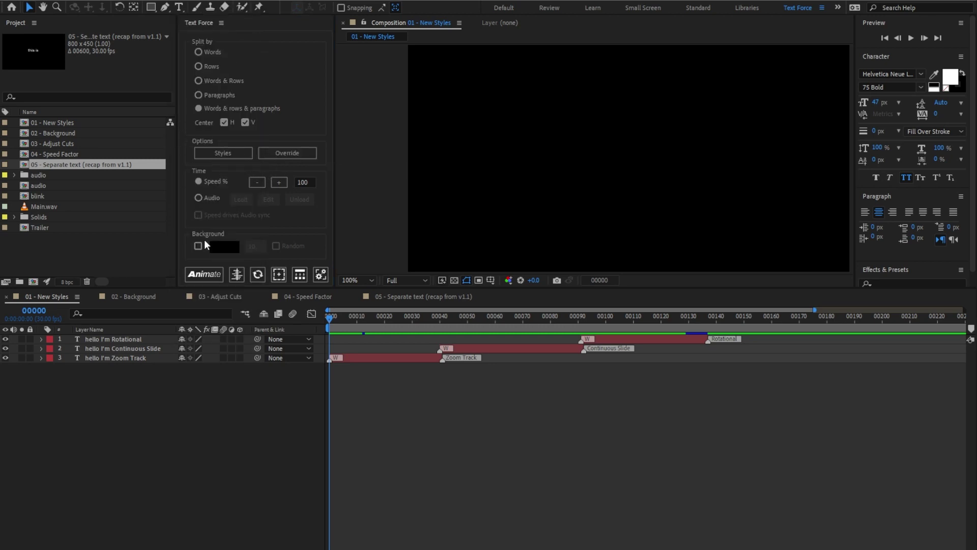
# Step: Preview the Zoom Track, Continuous Slide and Rotational caption animations
pyautogui.click(325, 317)
pyautogui.press('space')
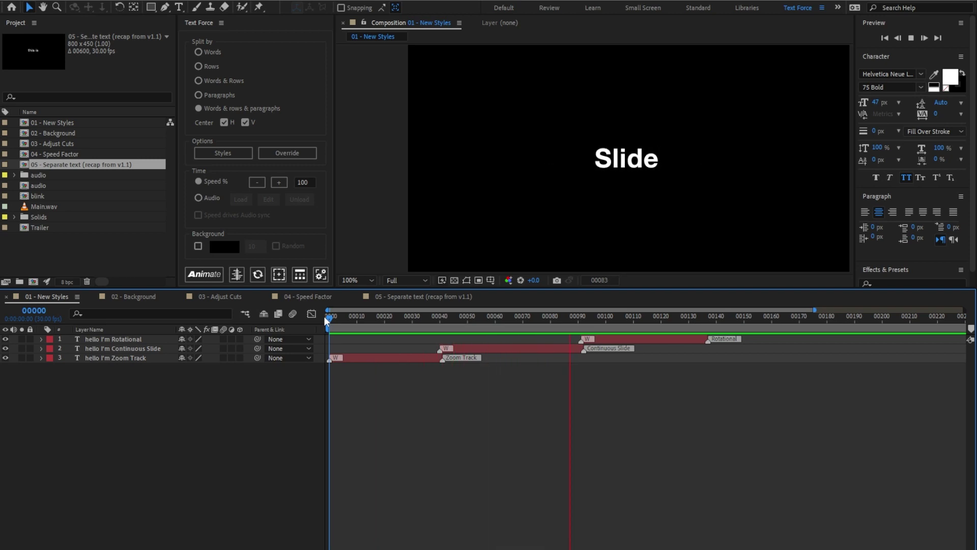
pyautogui.press('space')
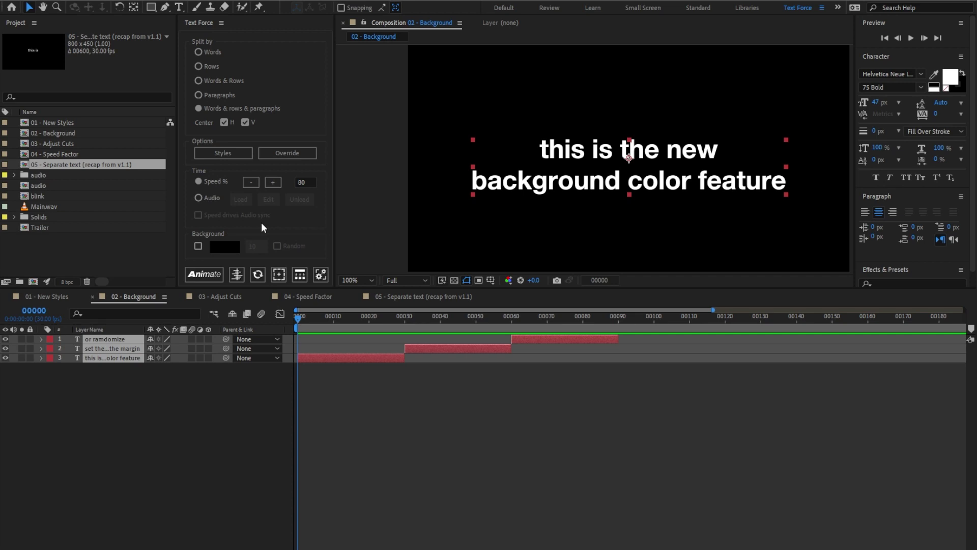
# Step: Animate the captions with red background boxes and preview the result
pyautogui.click(198, 247)
pyautogui.click(219, 248)
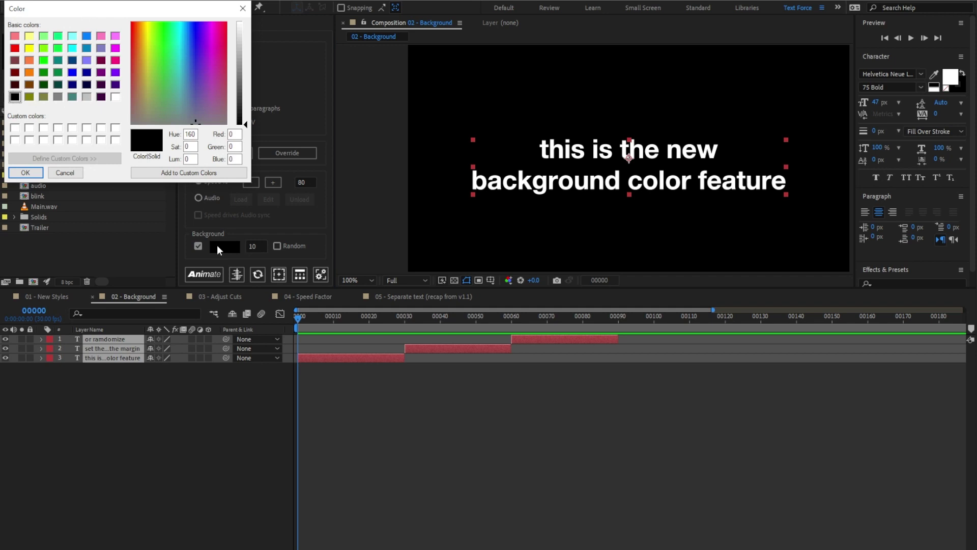
pyautogui.click(15, 48)
pyautogui.click(32, 173)
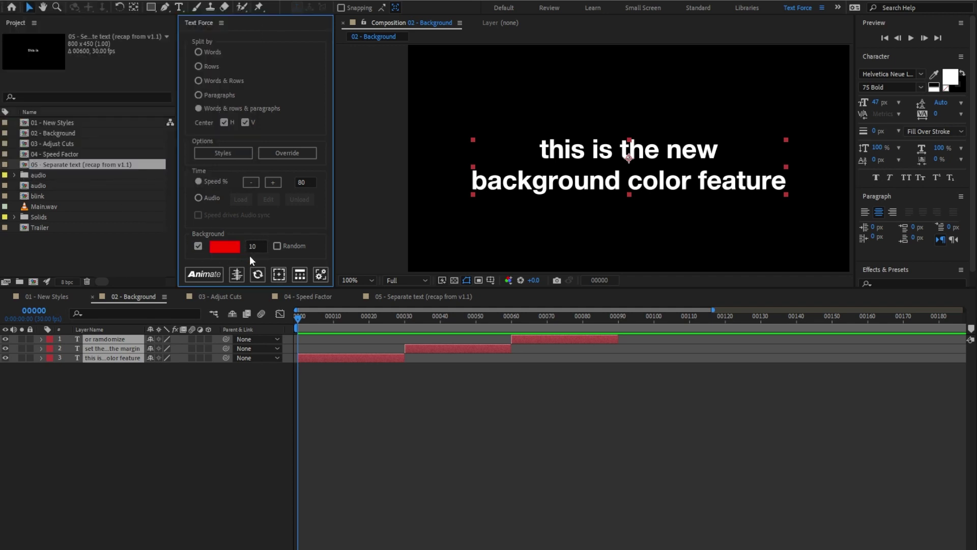
pyautogui.click(208, 273)
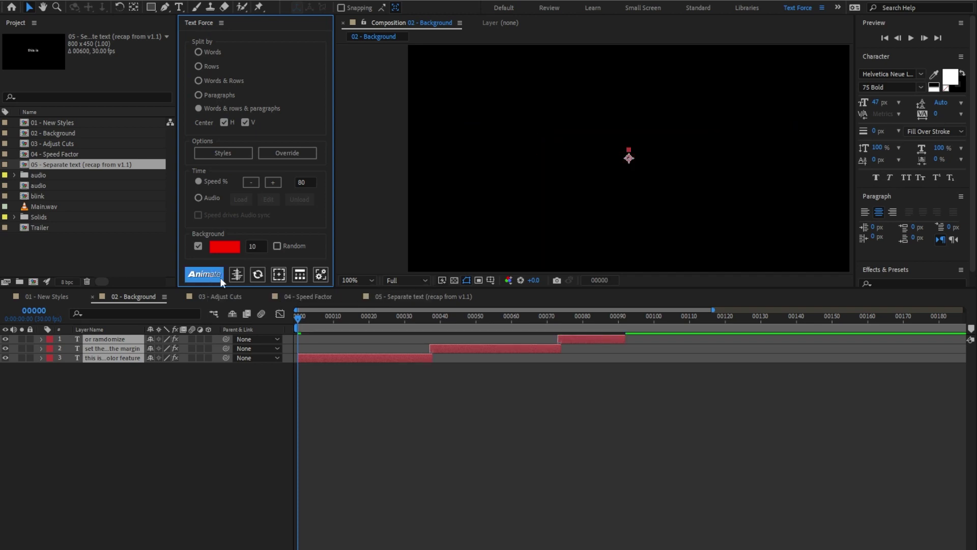
pyautogui.click(295, 317)
pyautogui.press('space')
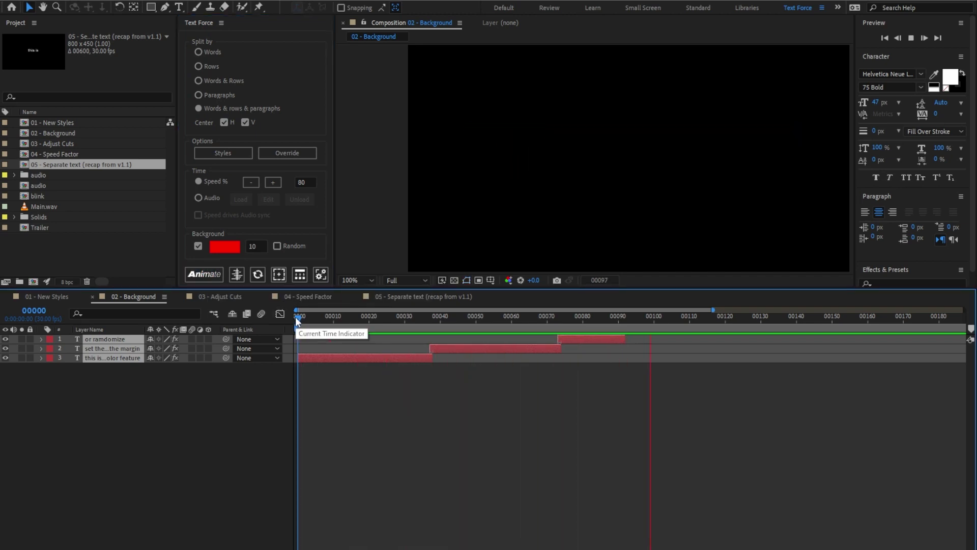
pyautogui.press('space')
# Step: Widen the background box margin to 30, reapply the animation, and preview it
pyautogui.click(512, 315)
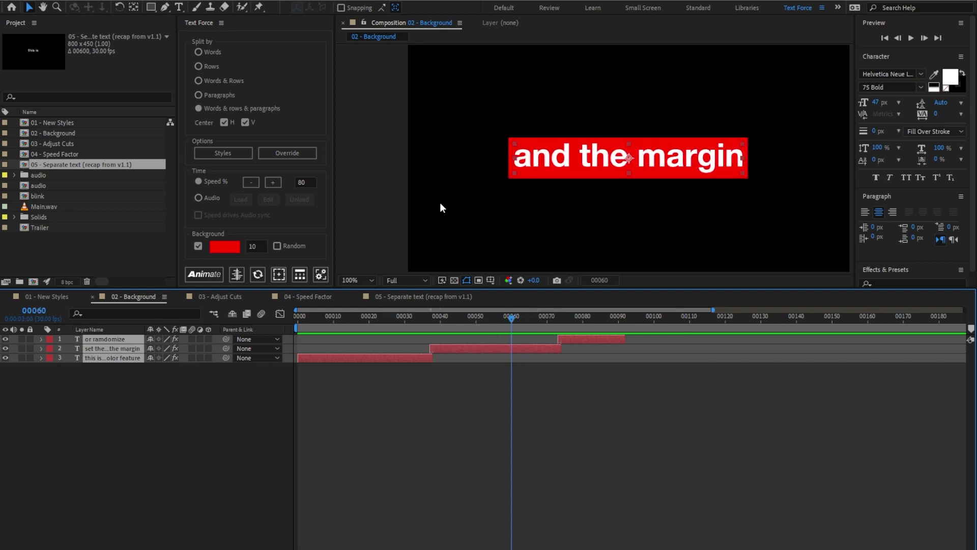
pyautogui.click(254, 246)
pyautogui.write('30')
pyautogui.click(213, 275)
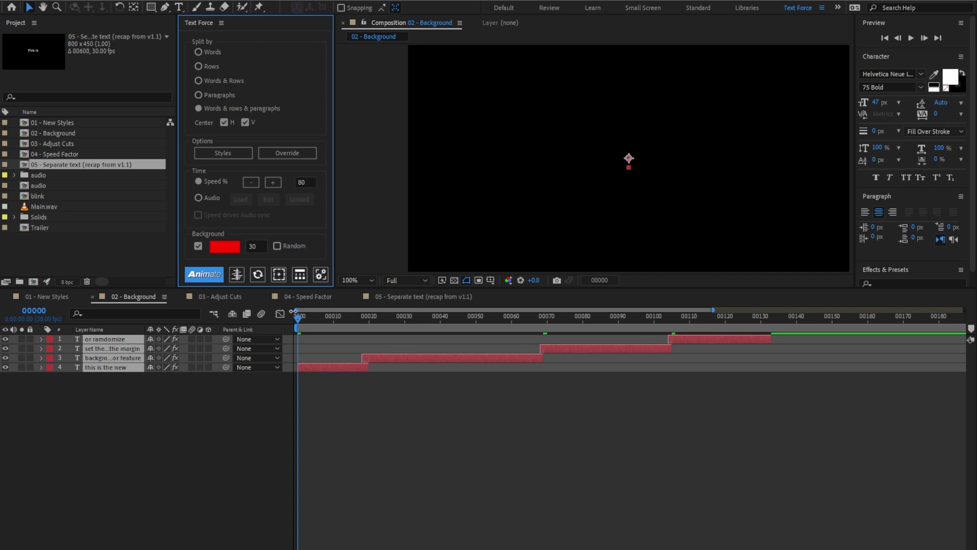
pyautogui.click(277, 320)
pyautogui.press('space')
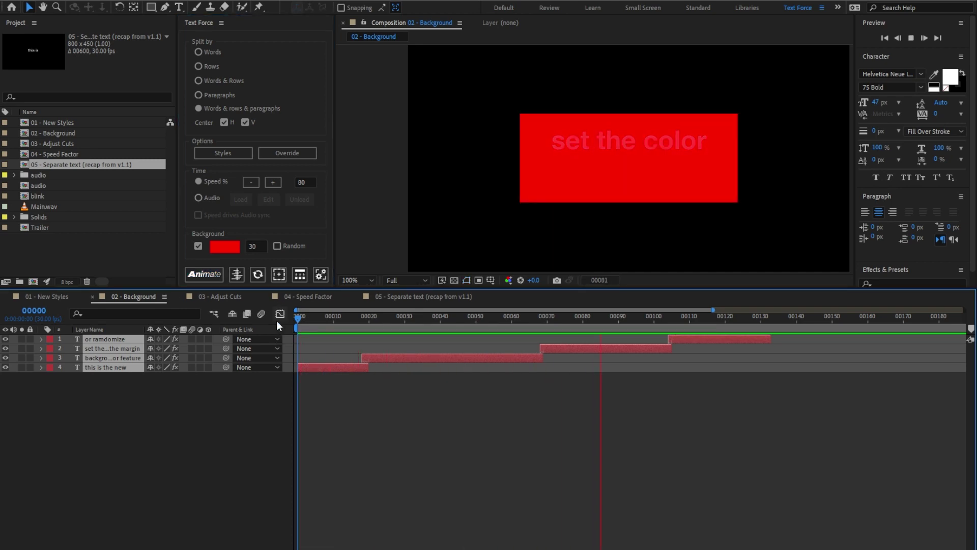
pyautogui.click(408, 316)
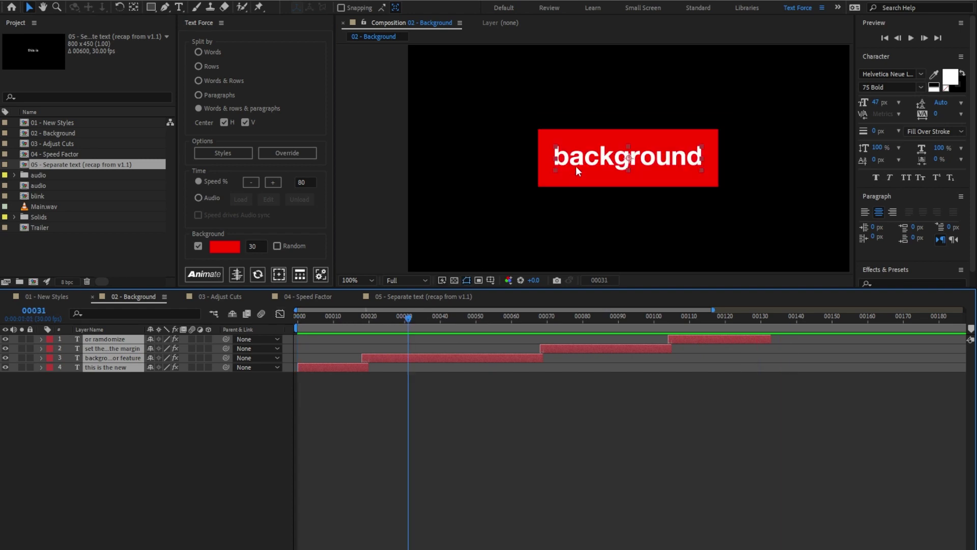
pyautogui.click(298, 314)
# Step: Switch the background boxes to random colours, re-animate, and preview
pyautogui.click(277, 246)
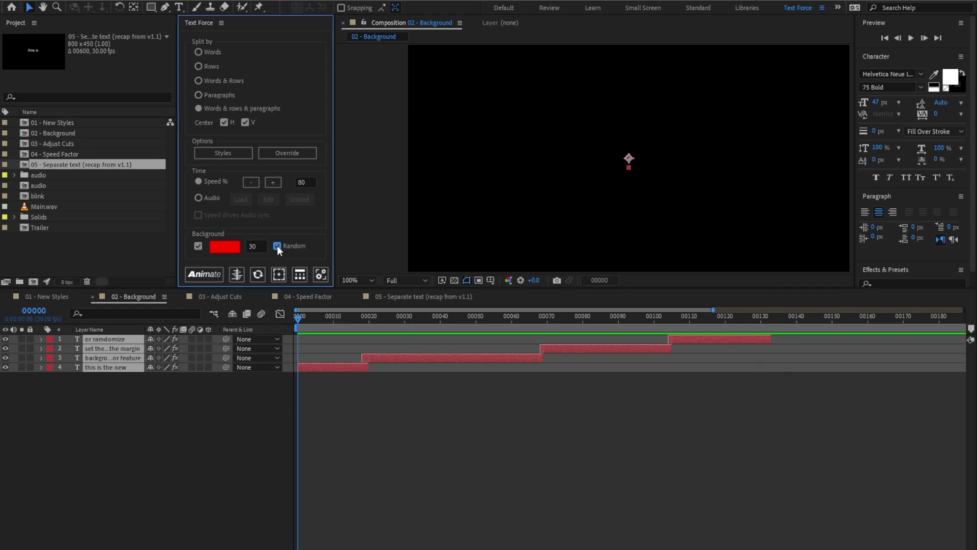
pyautogui.click(208, 274)
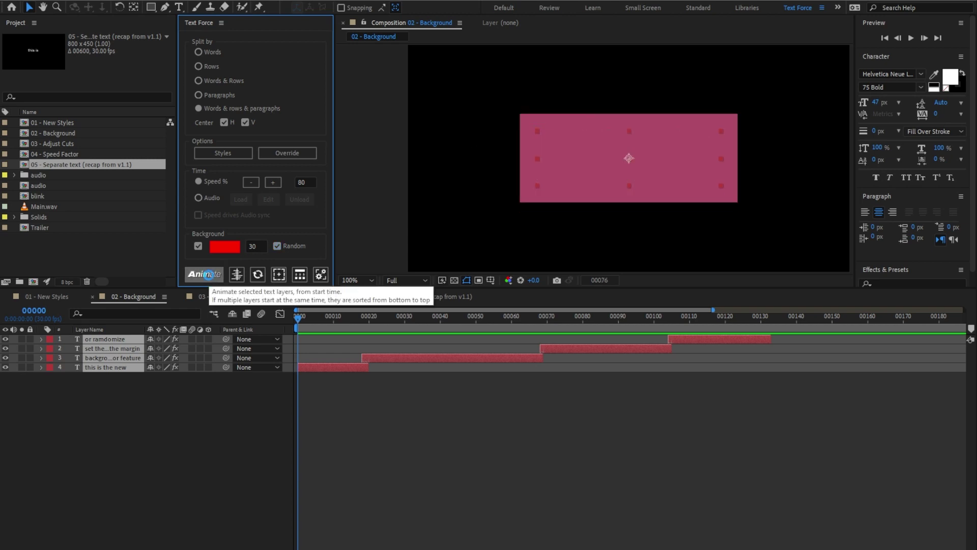
pyautogui.press('space')
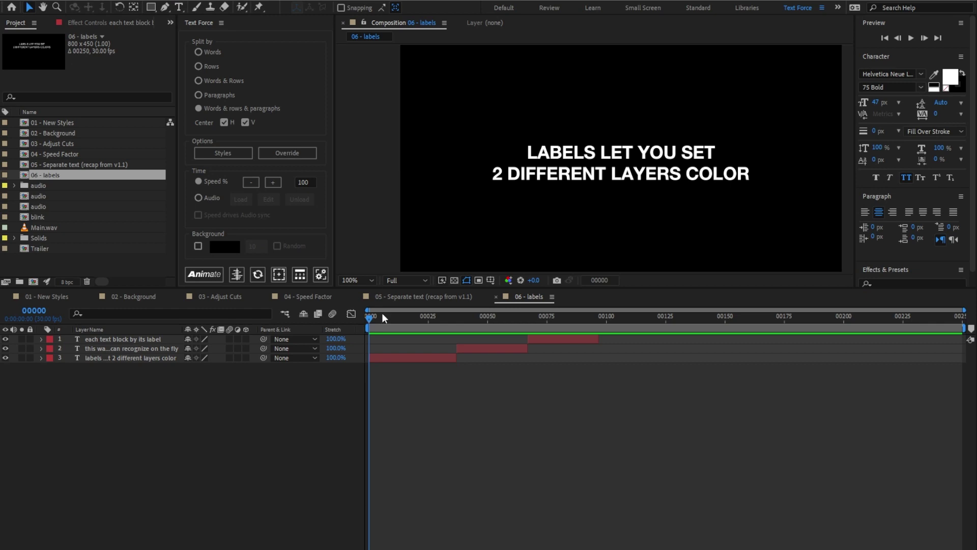
# Step: Scrub the 06 - labels composition forward to frame 00017
pyautogui.moveTo(382, 317); pyautogui.dragTo(352, 324)
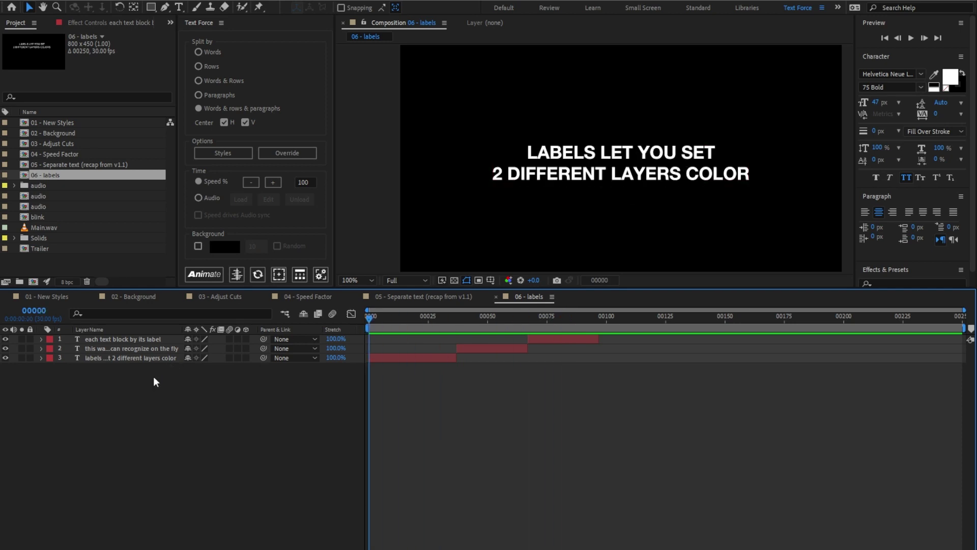
# Step: Animate all the labels captions into word-group layers and scrub to YOU CAN RECOGNIZE
pyautogui.hotkey('ctrl', 'a')
pyautogui.click(216, 276)
pyautogui.click(400, 323)
pyautogui.moveTo(399, 324); pyautogui.dragTo(795, 366)
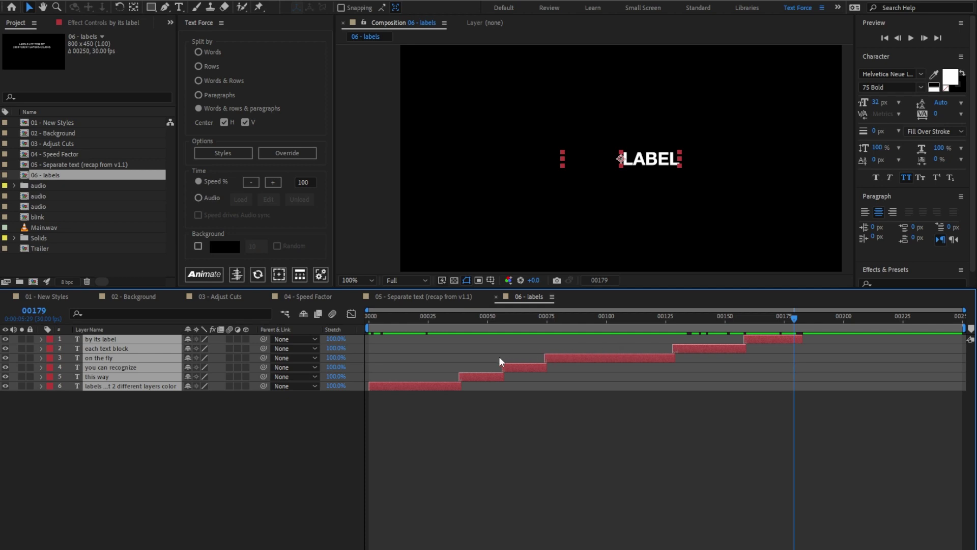
# Step: Set the Text Labels colours to Yellow and Blue, re-animate the captions, and preview
pyautogui.click(320, 275)
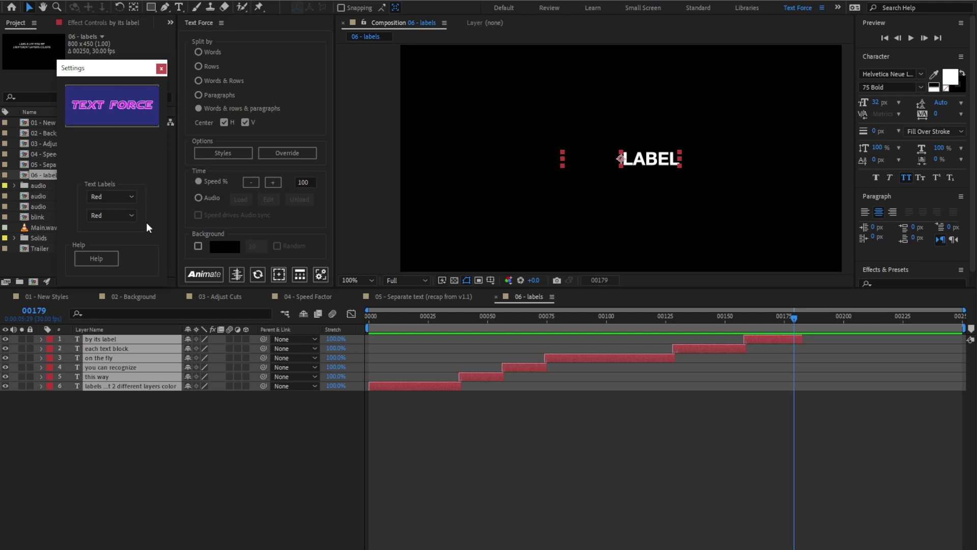
pyautogui.click(109, 198)
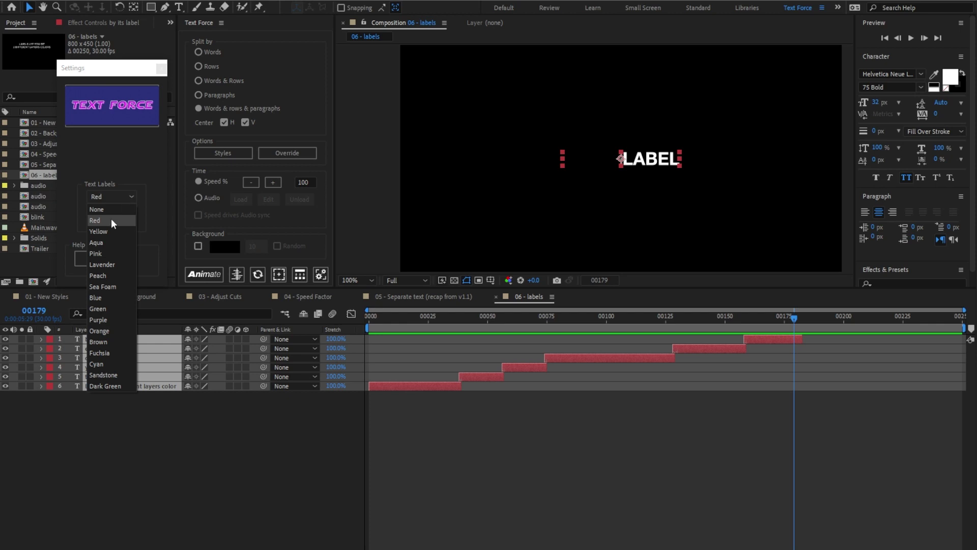
pyautogui.click(112, 230)
pyautogui.click(113, 215)
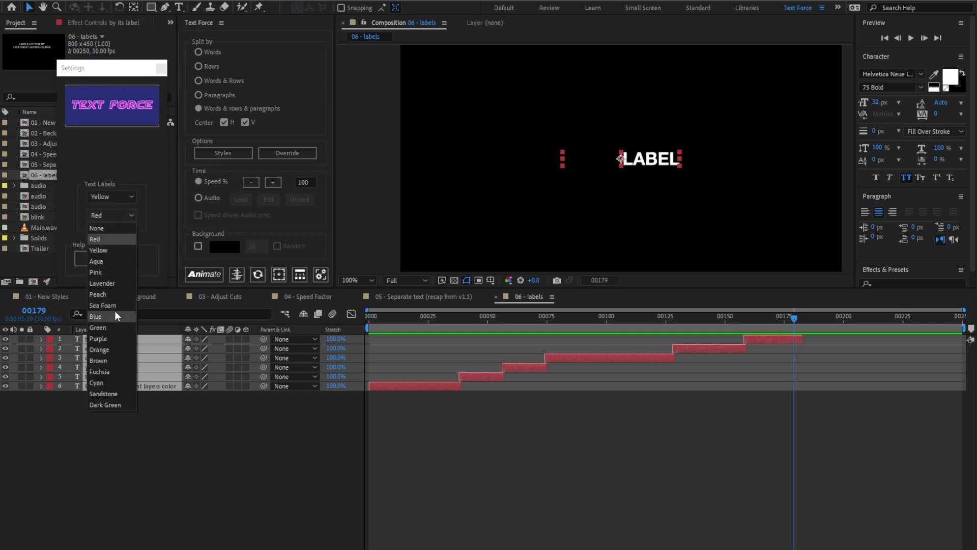
pyautogui.click(114, 312)
pyautogui.click(362, 328)
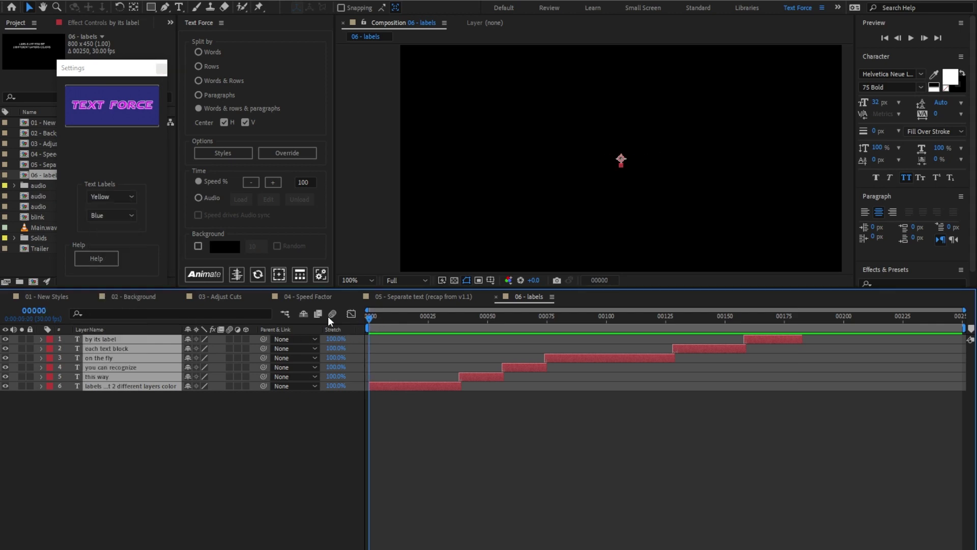
pyautogui.click(215, 276)
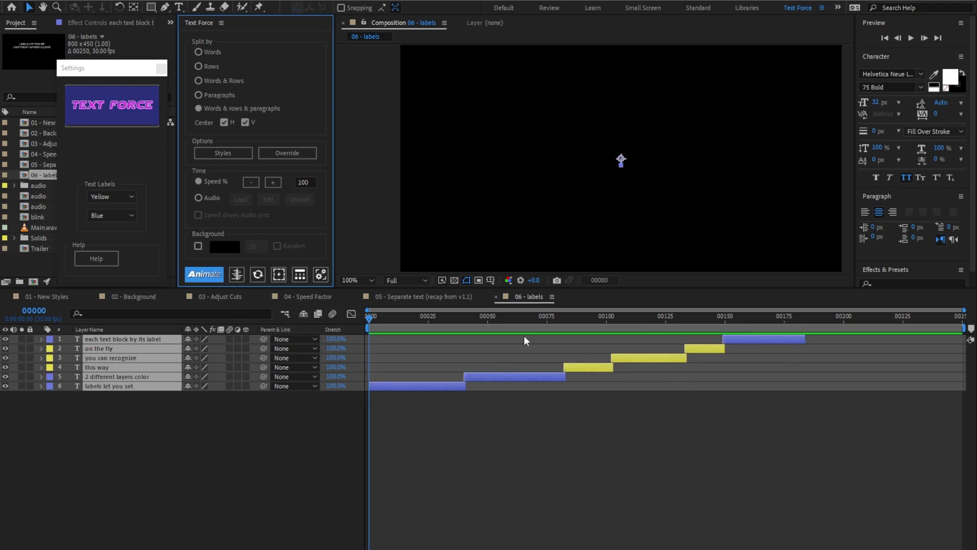
pyautogui.click(370, 316)
pyautogui.press('space')
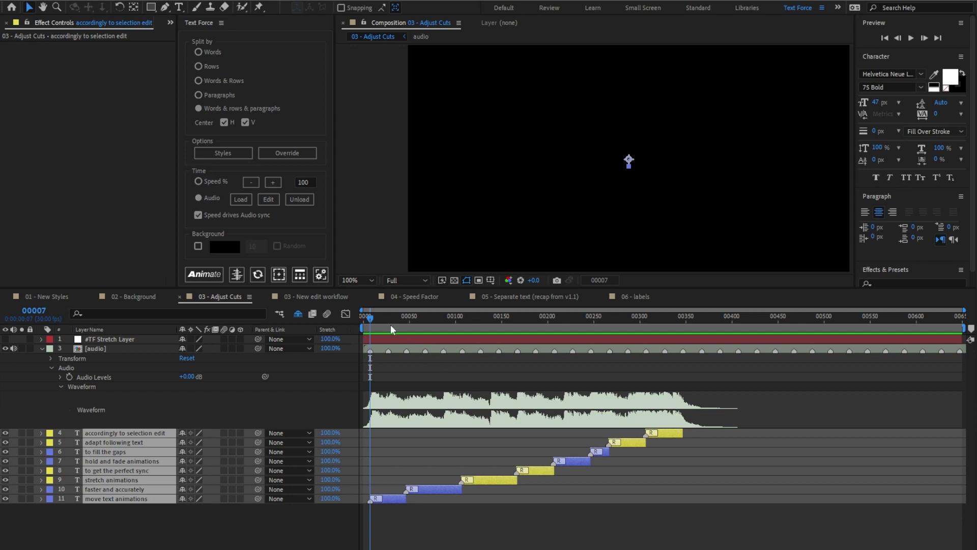
# Step: After a preview, use Adjust Cuts to start the selected captions at 00114, then end them at 00540
pyautogui.moveTo(374, 319); pyautogui.dragTo(352, 318)
pyautogui.press('space')
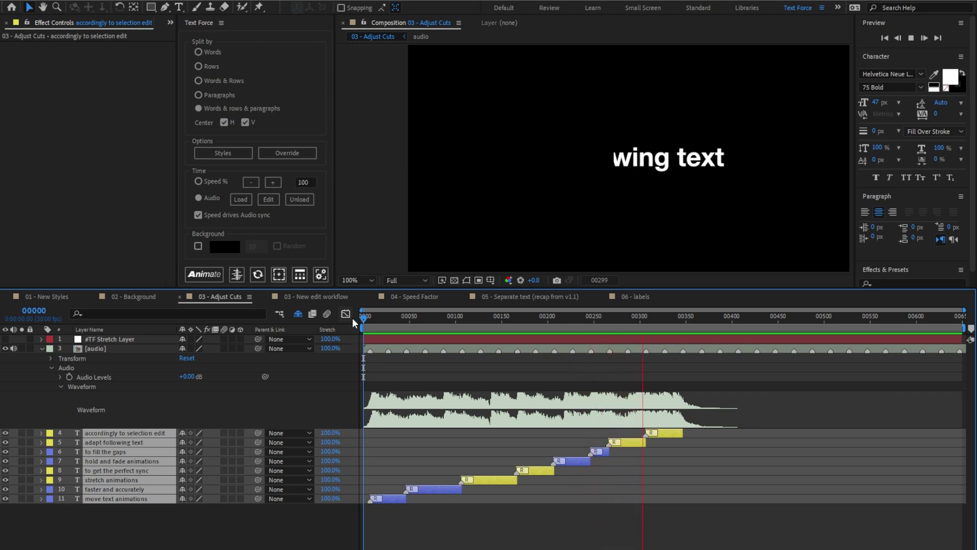
pyautogui.press('space')
pyautogui.click(237, 275)
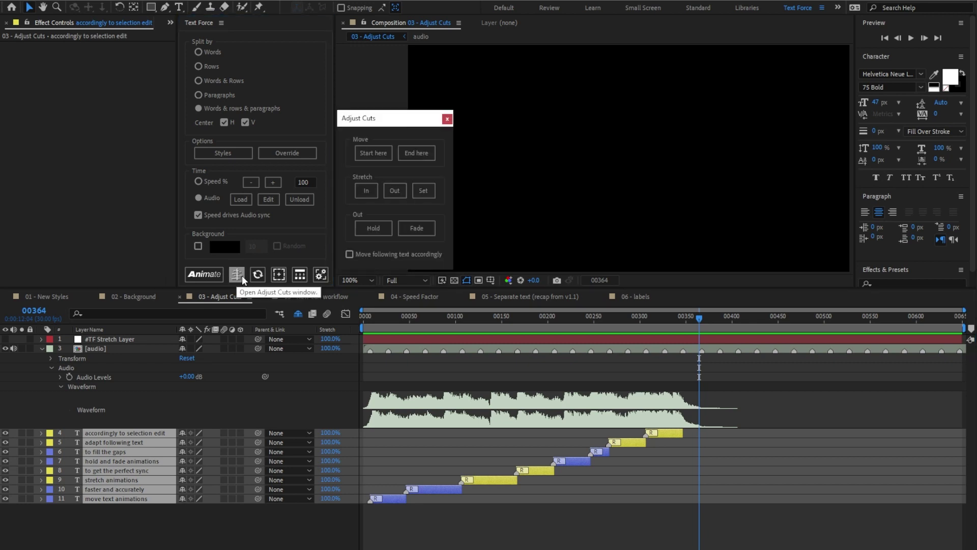
pyautogui.click(468, 323)
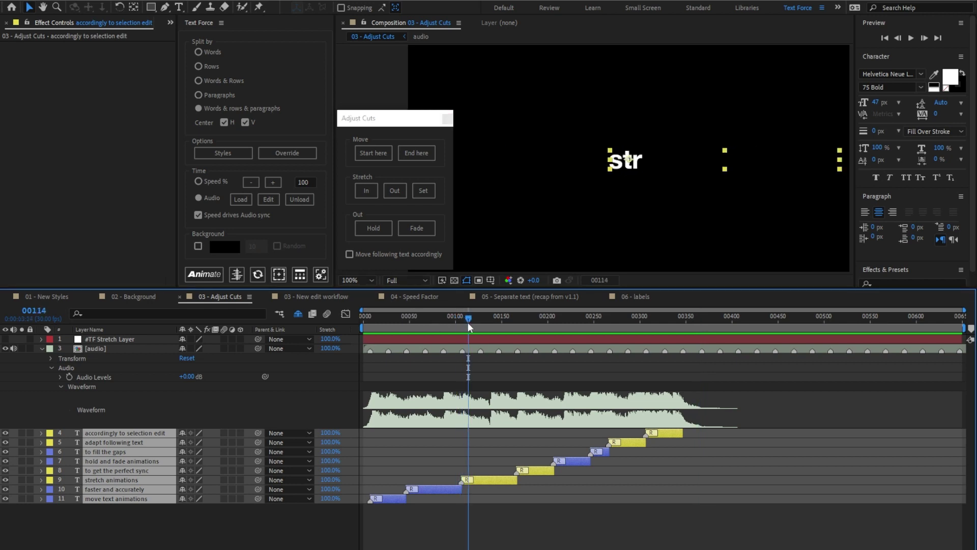
pyautogui.click(384, 155)
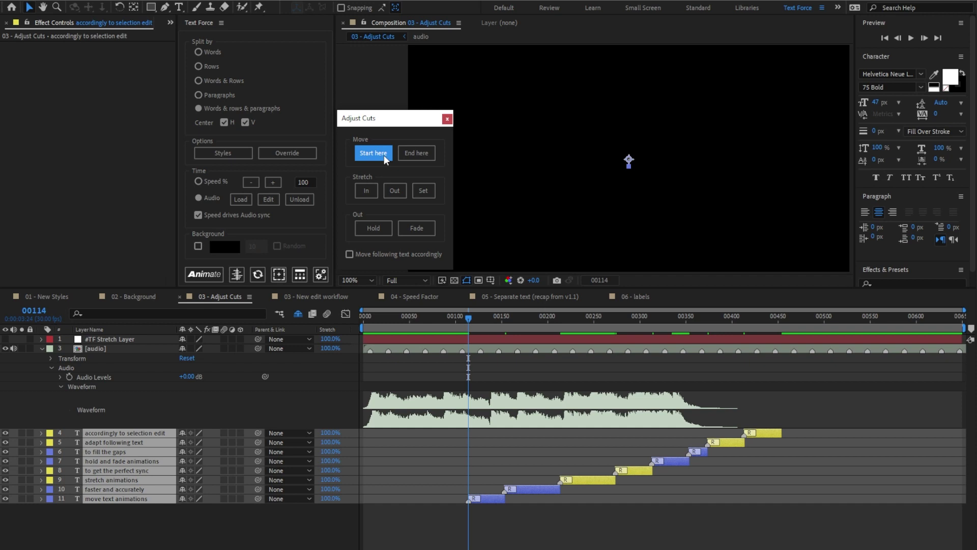
pyautogui.click(861, 322)
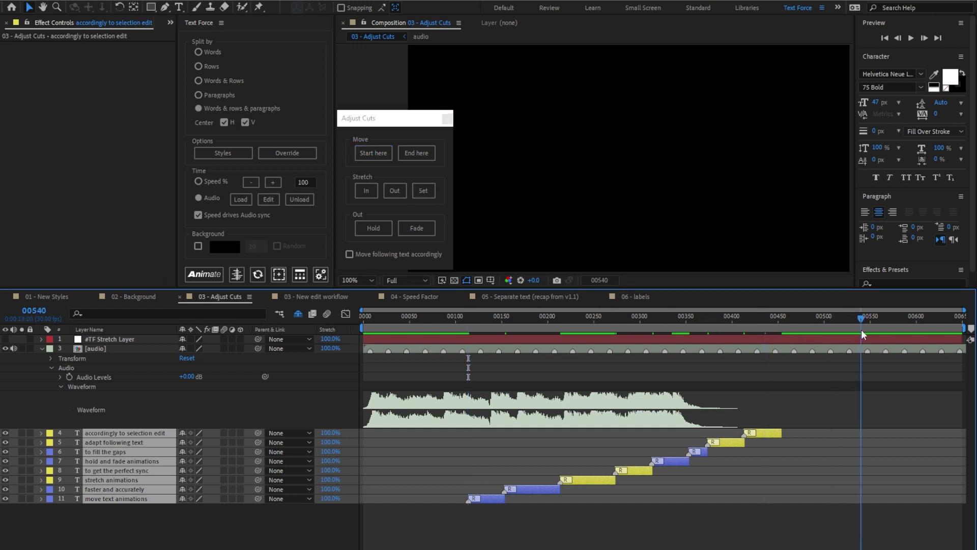
pyautogui.click(429, 155)
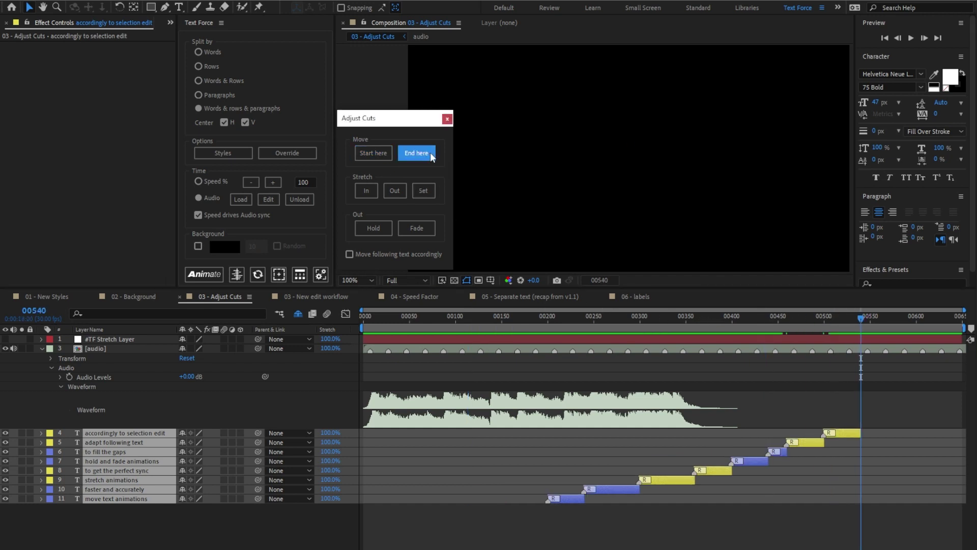
# Step: Start only the 'move text animations' caption at frame 00007, then undo it
pyautogui.click(556, 507)
pyautogui.click(566, 496)
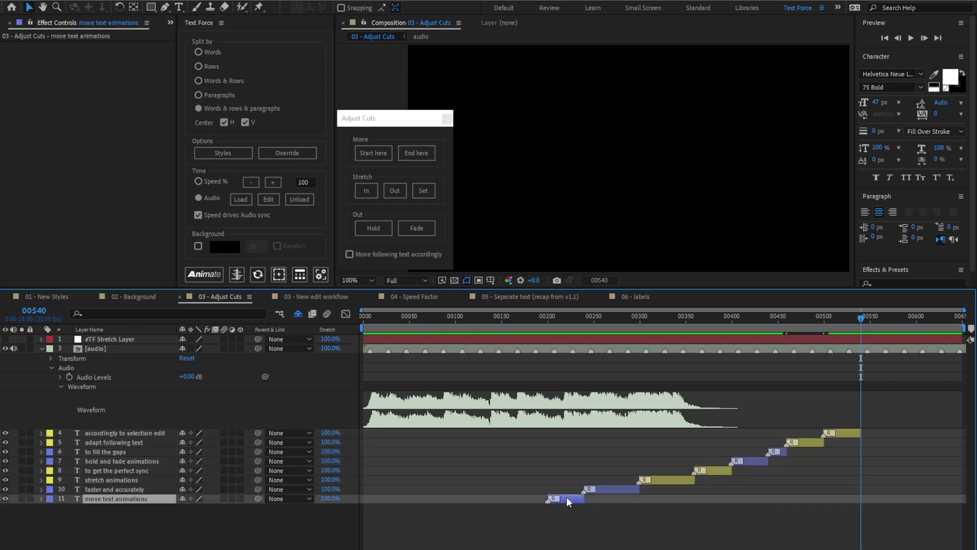
pyautogui.click(371, 322)
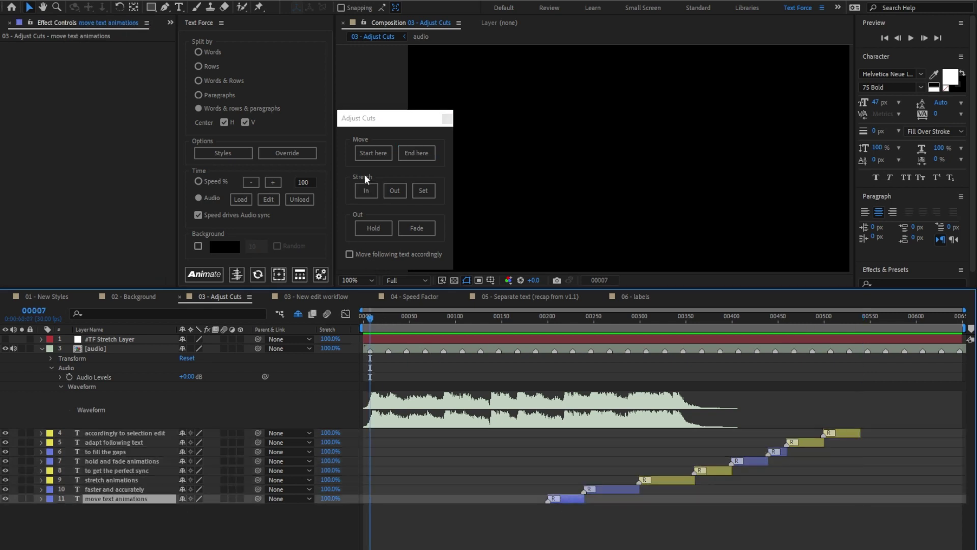
pyautogui.click(369, 153)
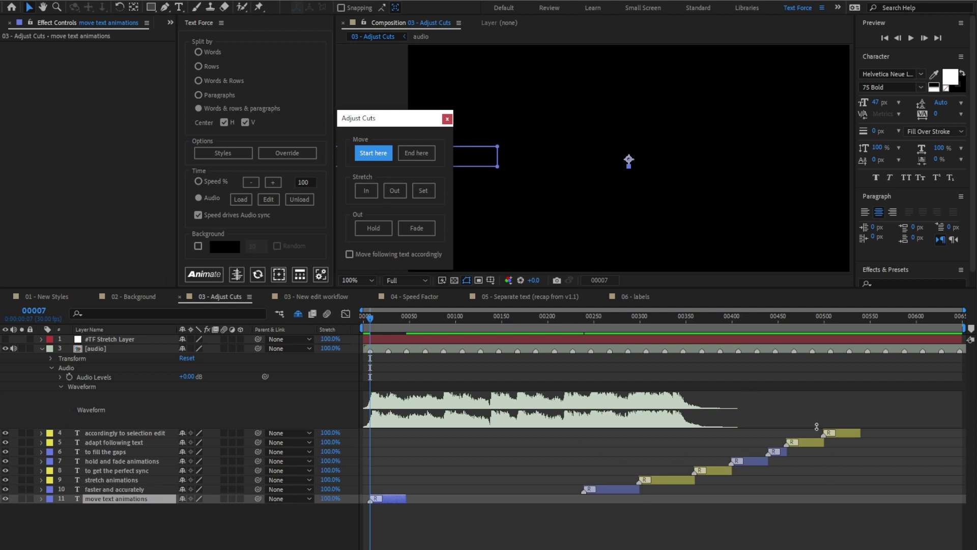
pyautogui.click(394, 499)
pyautogui.hotkey('ctrl', 'z')
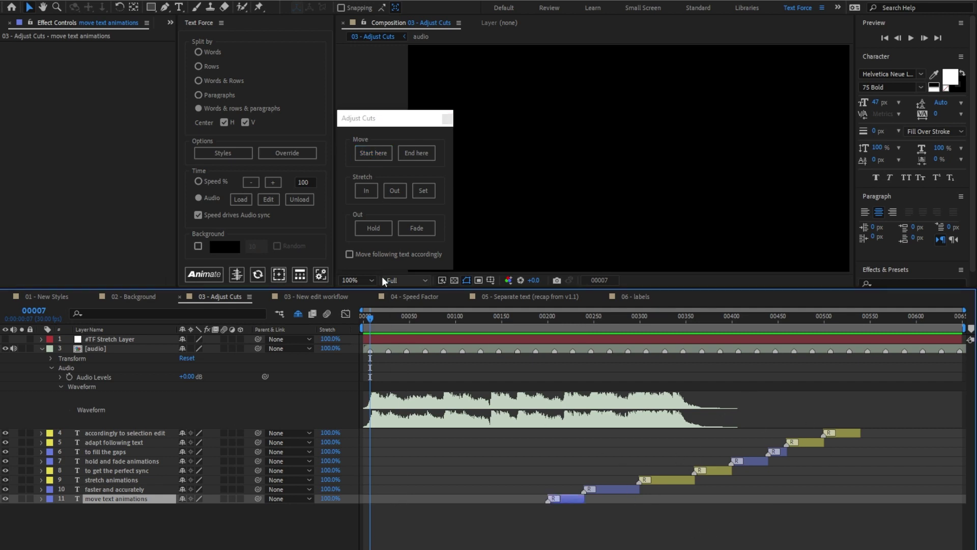
# Step: Enable moving following captions, restart the caption at the playhead, and try ending another at 00445, then undo
pyautogui.click(384, 255)
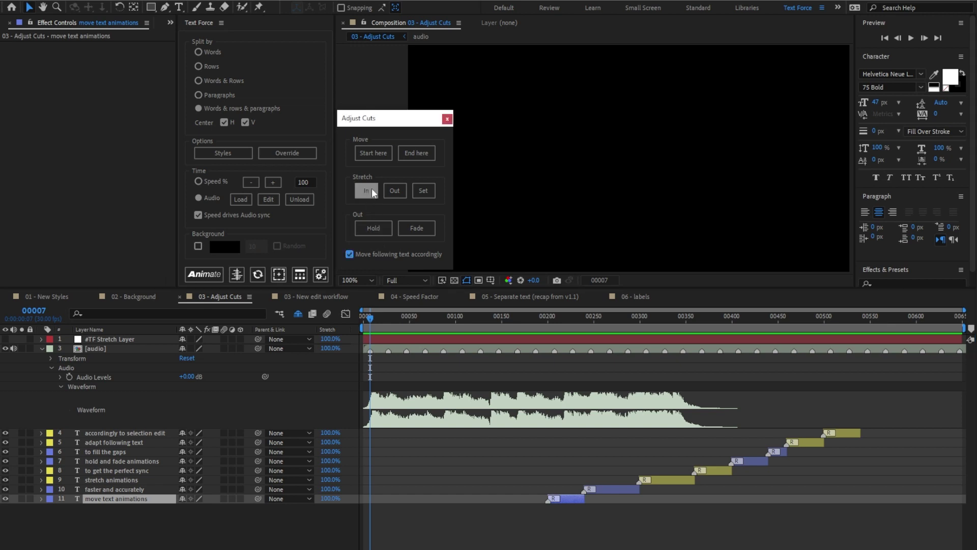
pyautogui.click(369, 157)
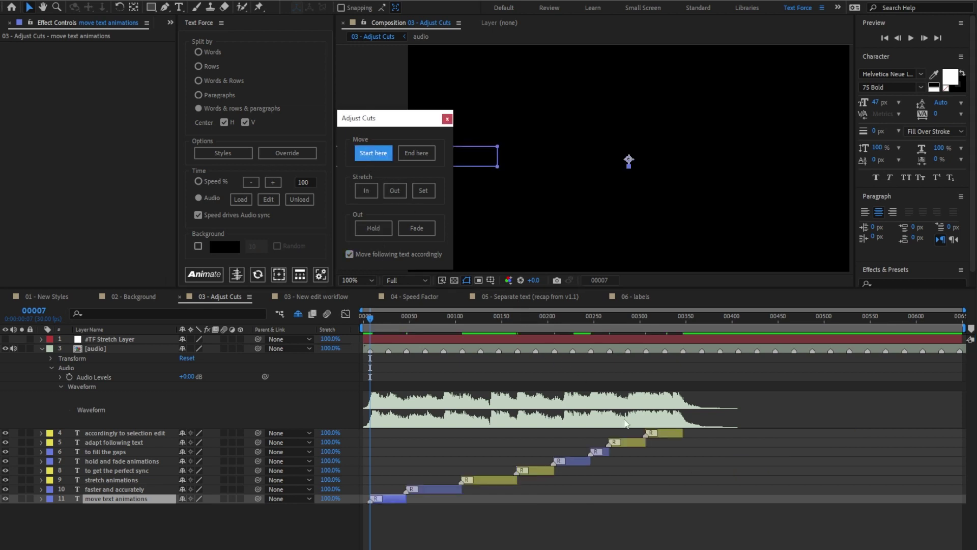
pyautogui.click(664, 442)
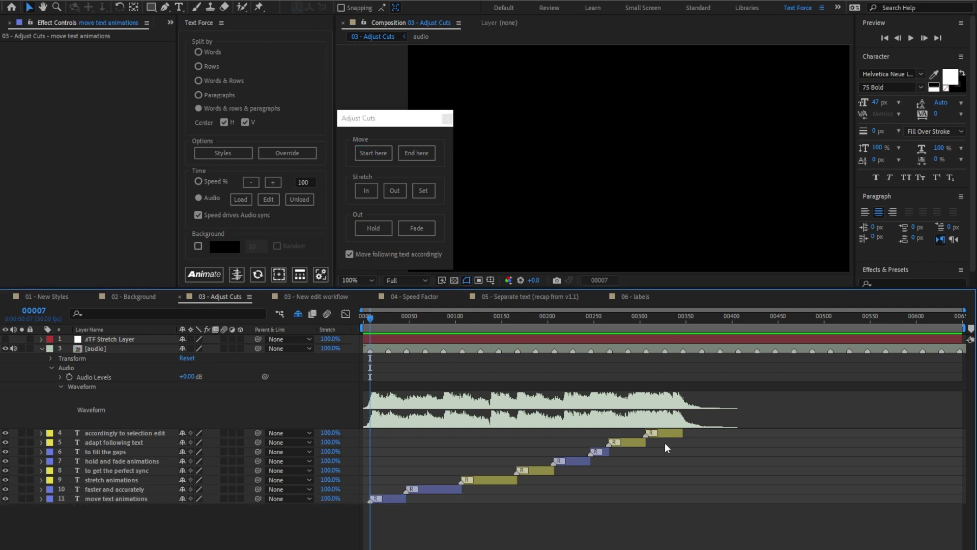
pyautogui.click(671, 432)
pyautogui.moveTo(766, 316); pyautogui.dragTo(773, 318)
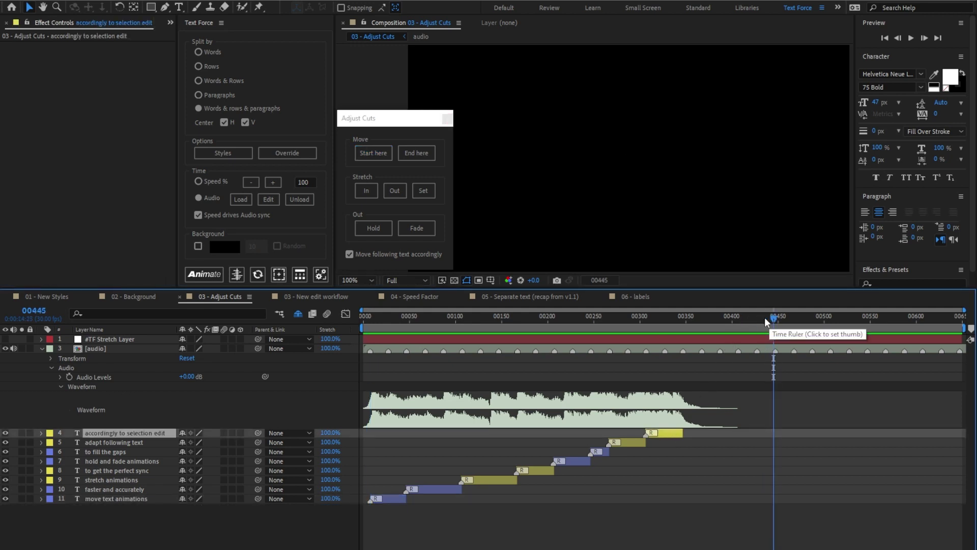
pyautogui.click(414, 153)
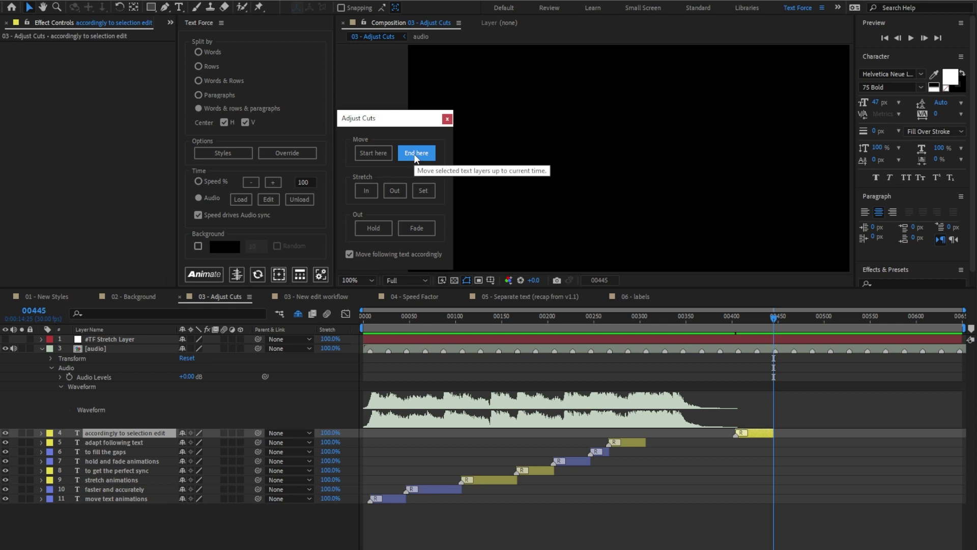
pyautogui.click(763, 432)
pyautogui.hotkey('ctrl', 'z')
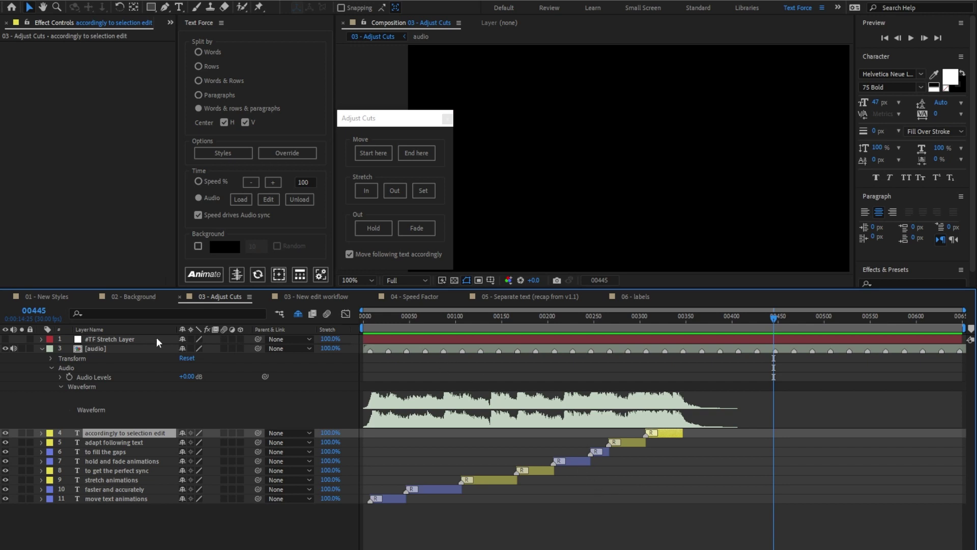
# Step: Stretch the 'faster and accurately' caption to span frames 00047–00087 (65.6%)
pyautogui.moveTo(374, 315); pyautogui.dragTo(352, 316)
pyautogui.press('space')
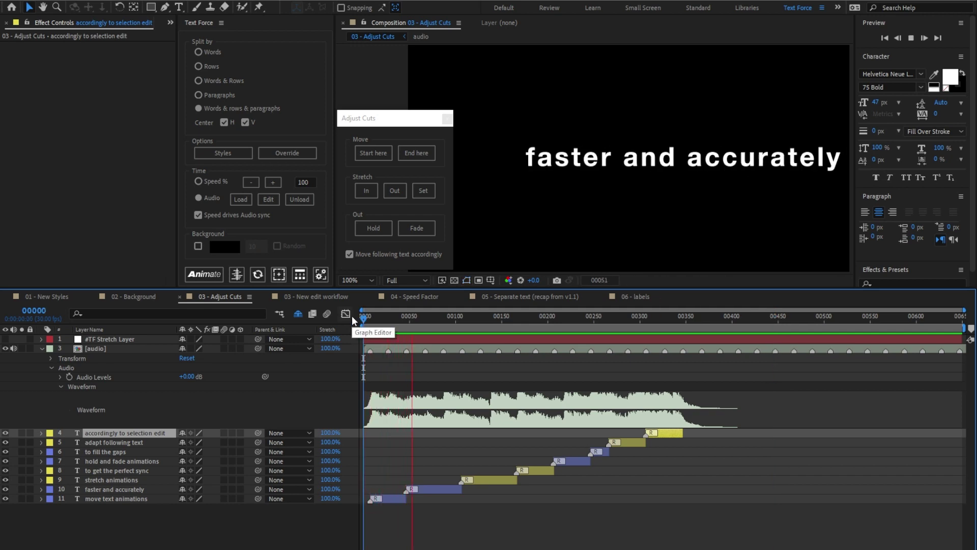
pyautogui.press('space')
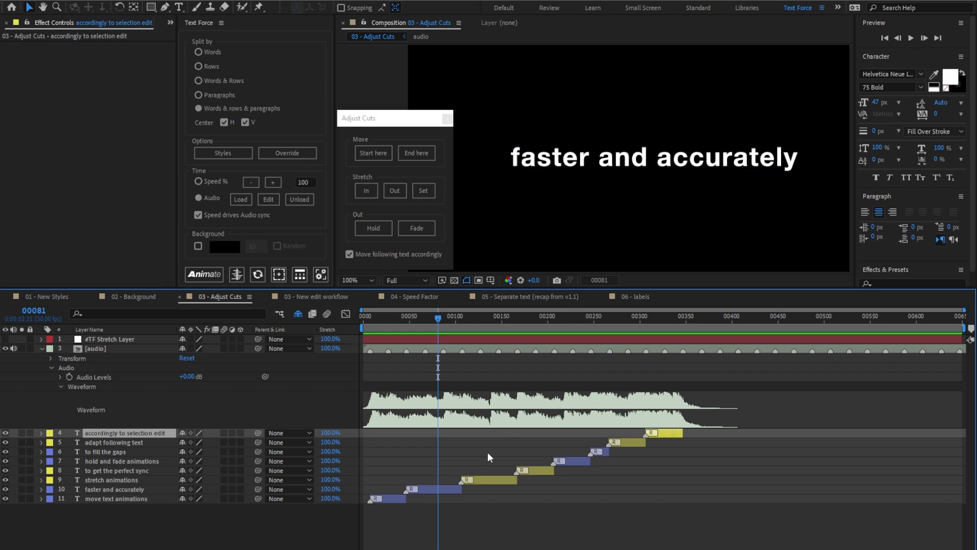
pyautogui.click(431, 486)
pyautogui.press('i')
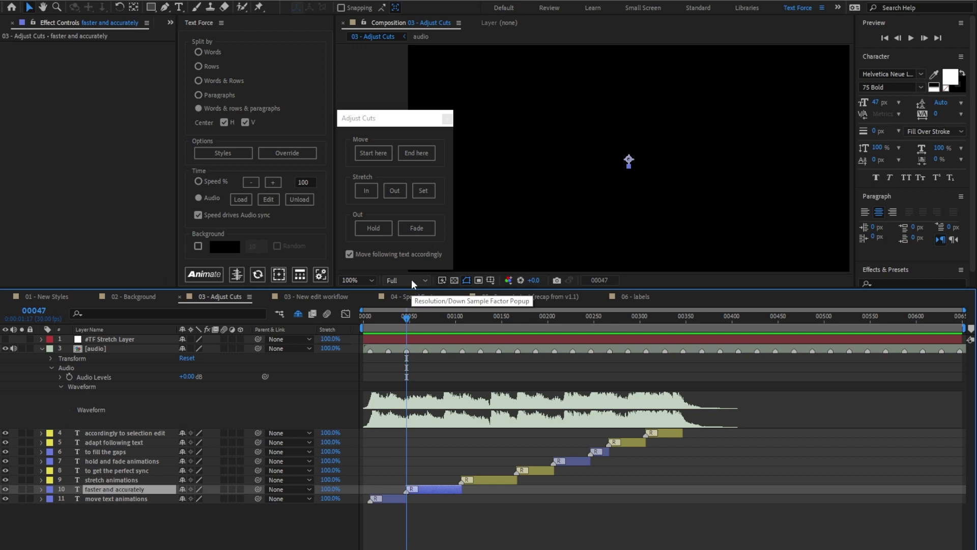
pyautogui.click(371, 191)
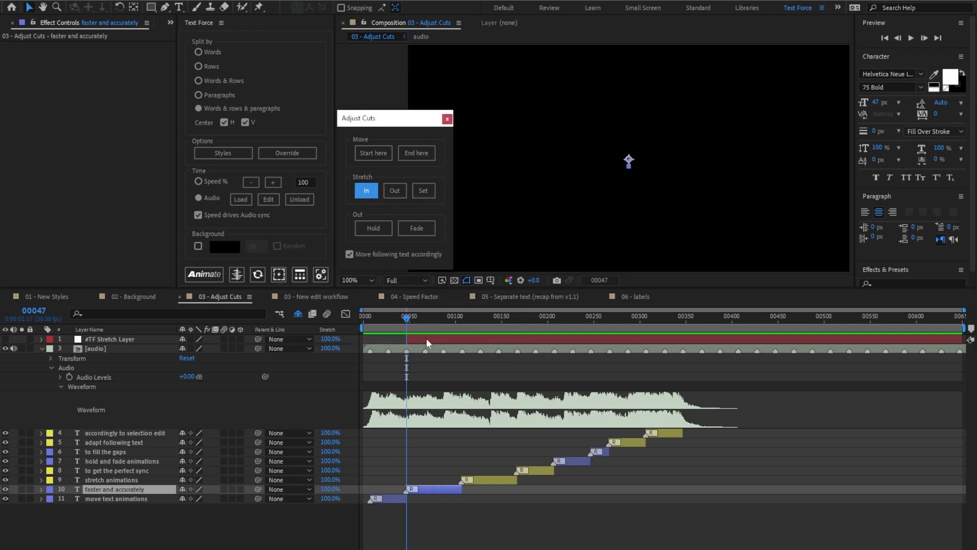
pyautogui.moveTo(423, 316); pyautogui.dragTo(441, 324)
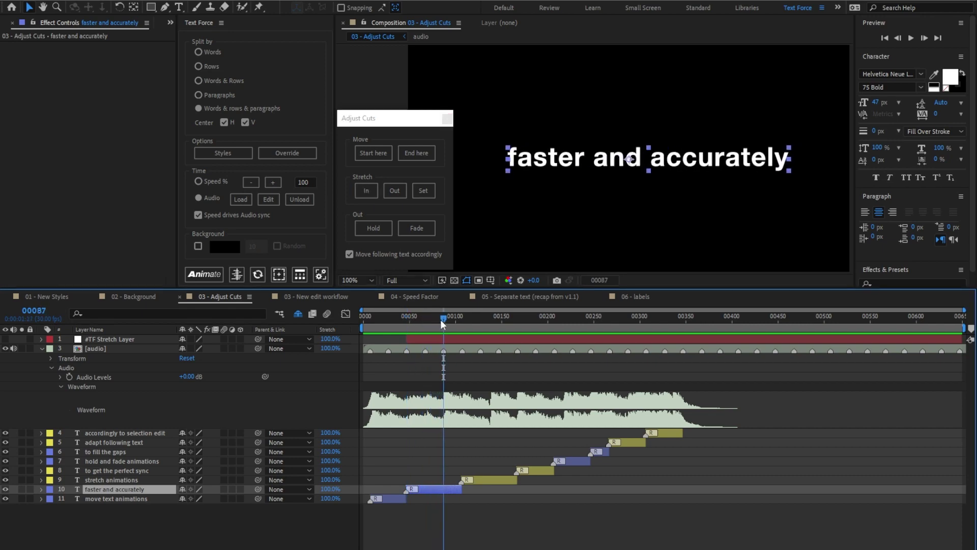
pyautogui.click(400, 191)
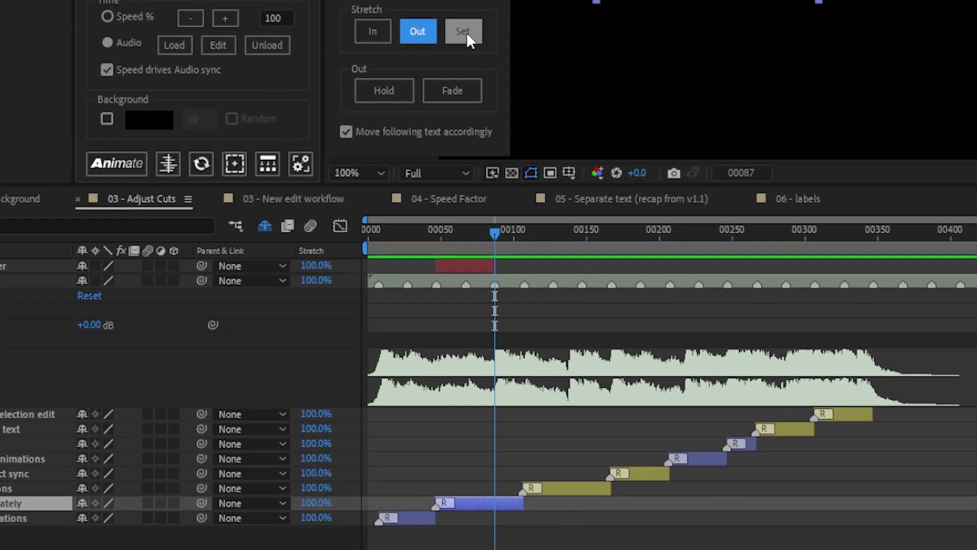
pyautogui.click(423, 190)
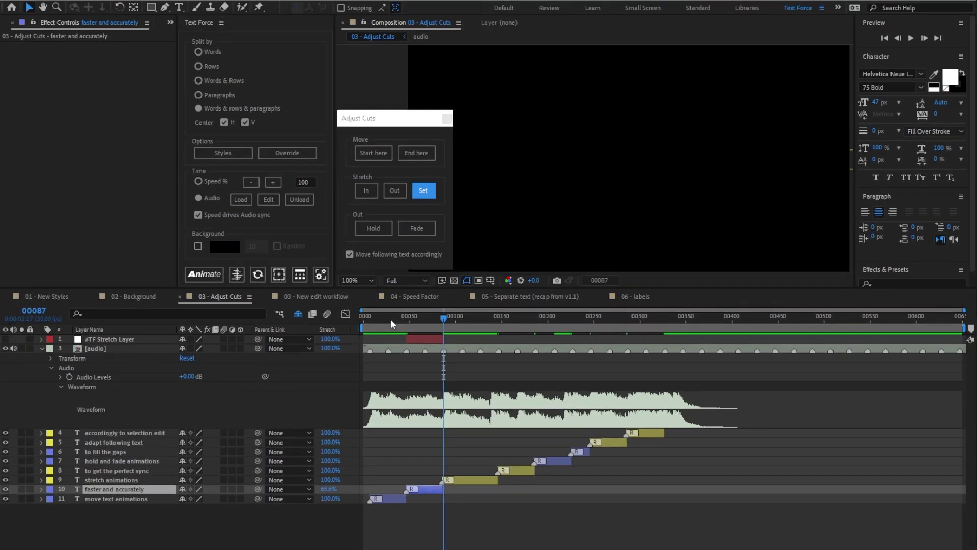
pyautogui.click(409, 242)
# Step: Preview the retimed captions, then select the 'to get the perfect sync' caption at frame 00207
pyautogui.press('space')
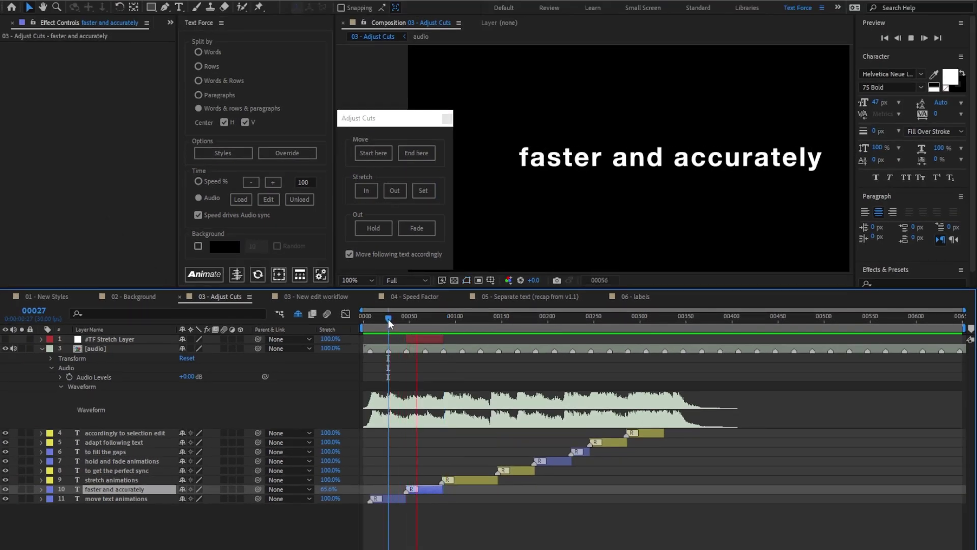
pyautogui.press('space')
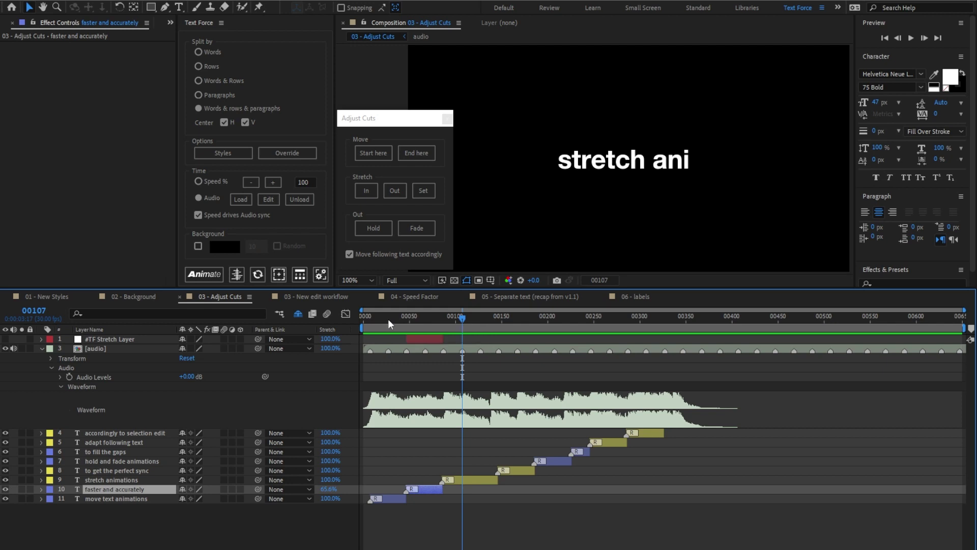
pyautogui.moveTo(512, 320); pyautogui.dragTo(554, 321)
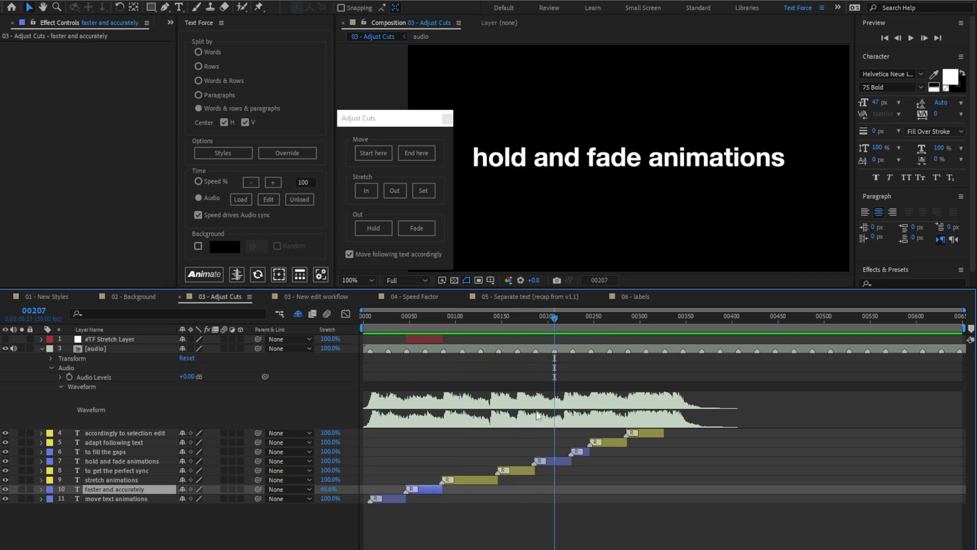
pyautogui.click(524, 470)
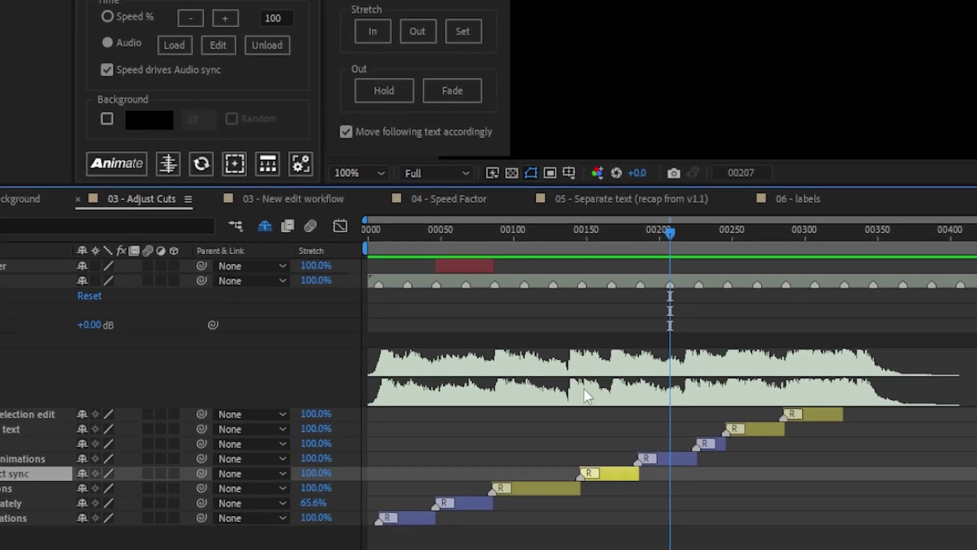
# Step: Try extending 'to get the perfect sync' to frame 00207 as a hold, preview it, then undo
pyautogui.click(389, 93)
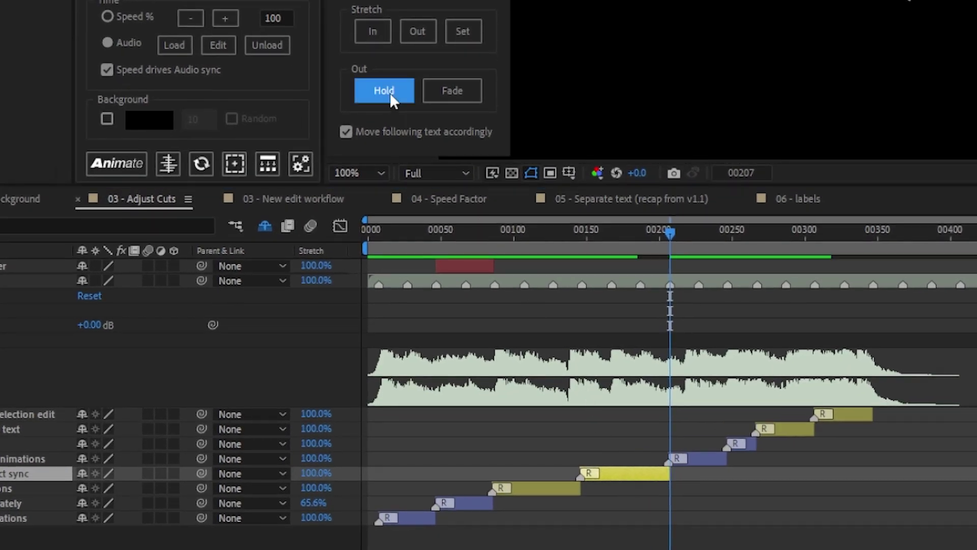
pyautogui.click(637, 474)
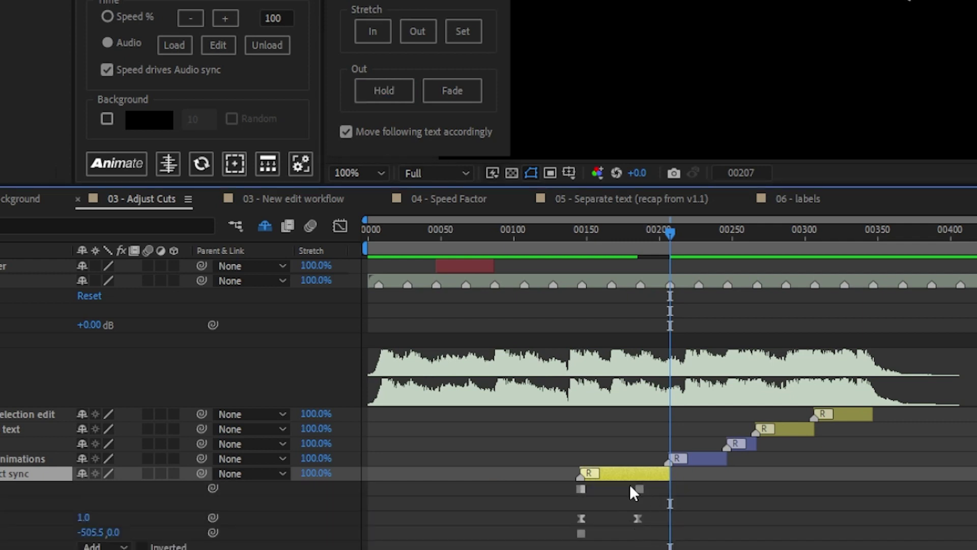
pyautogui.click(548, 234)
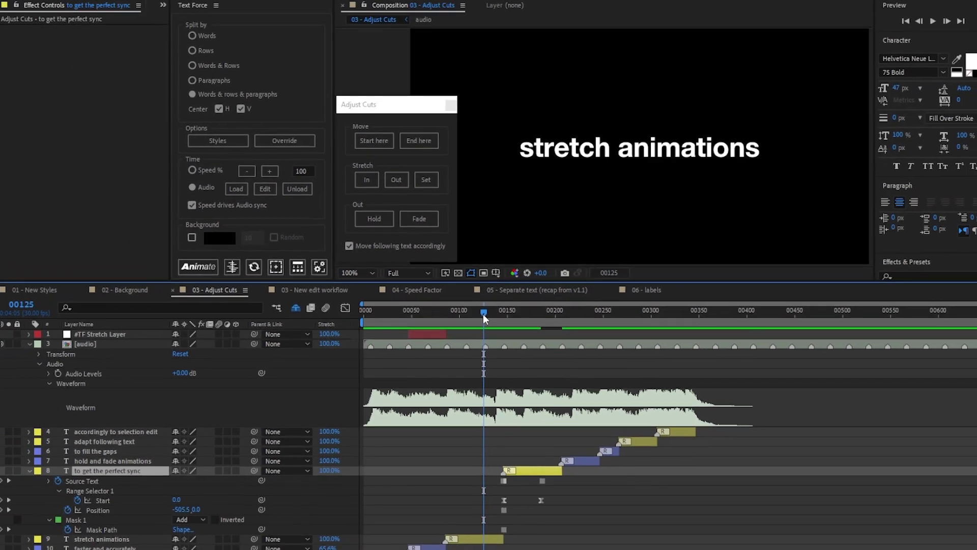
pyautogui.press('space')
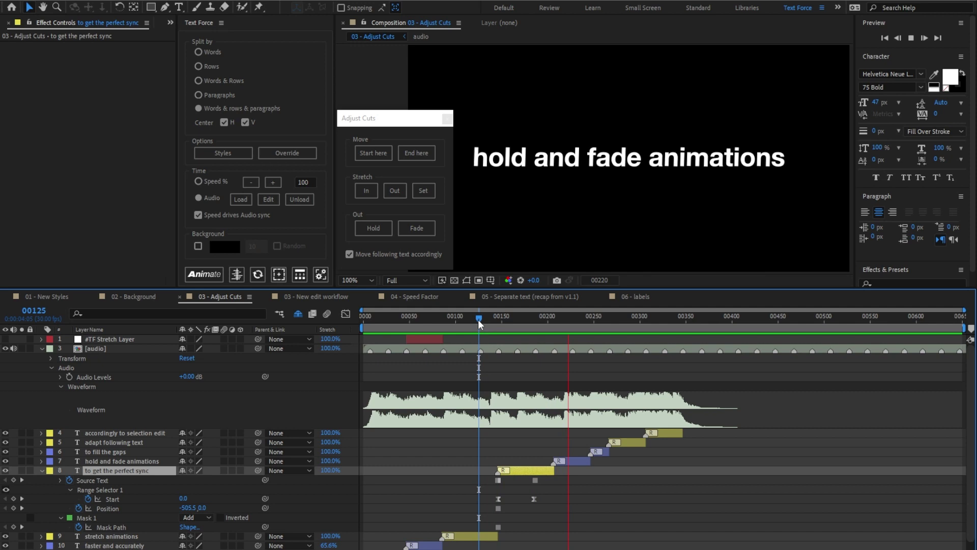
pyautogui.hotkey('ctrl', 't')
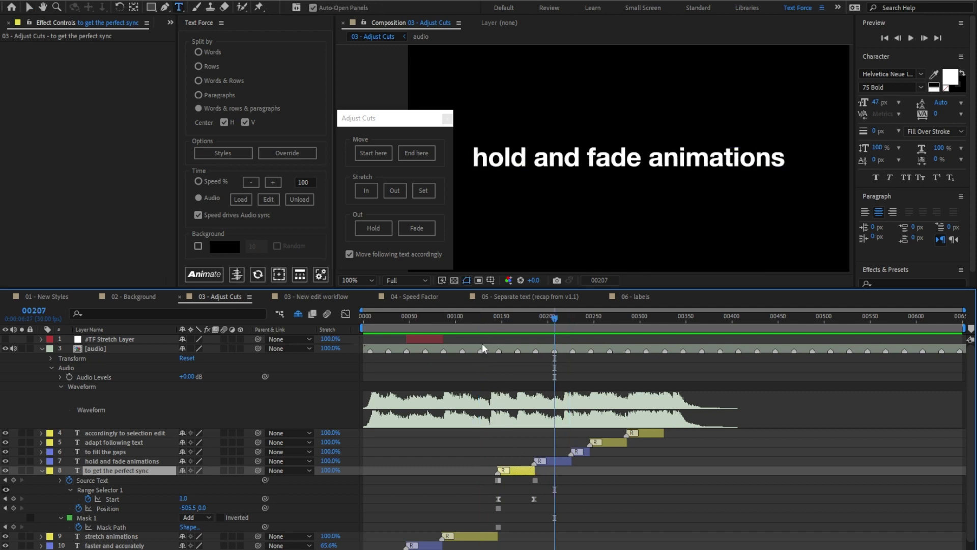
# Step: Extend the caption to 00207 with a fade-out instead, preview it, and start the stretch range at frame 7
pyautogui.click(417, 227)
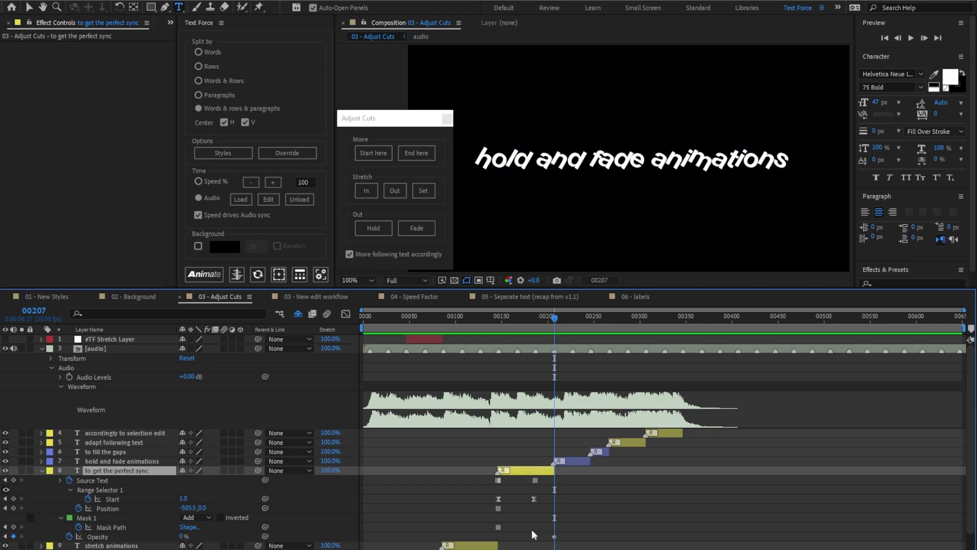
pyautogui.moveTo(508, 315); pyautogui.dragTo(489, 316)
pyautogui.press('space')
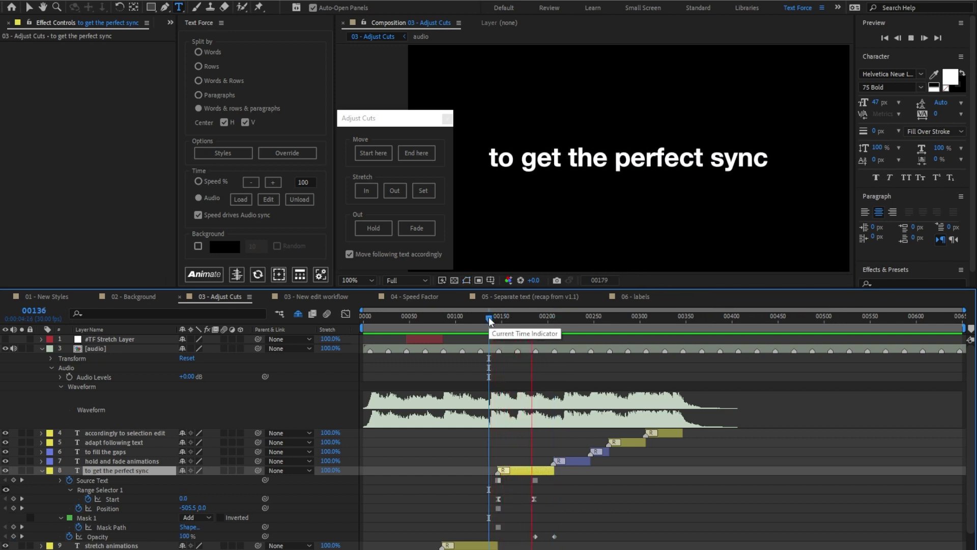
pyautogui.press('space')
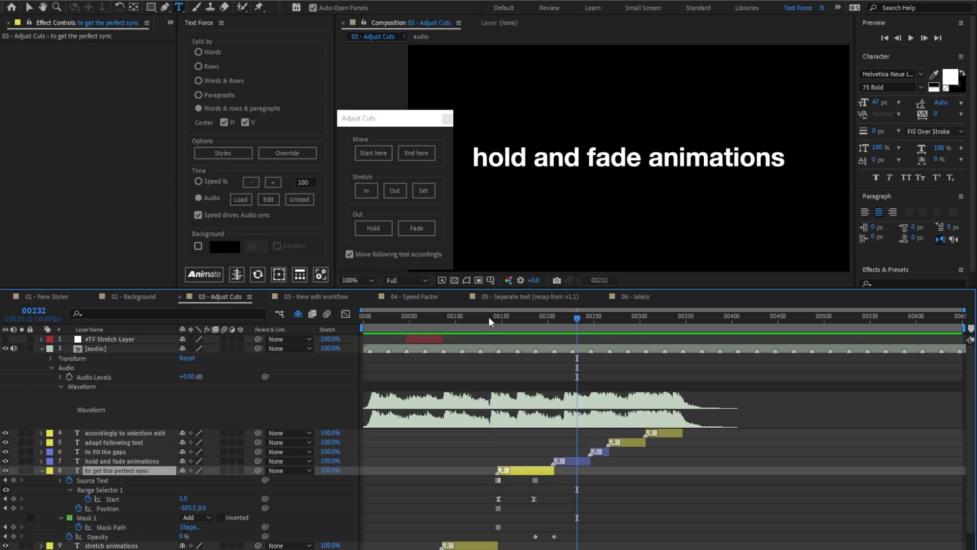
pyautogui.press('u')
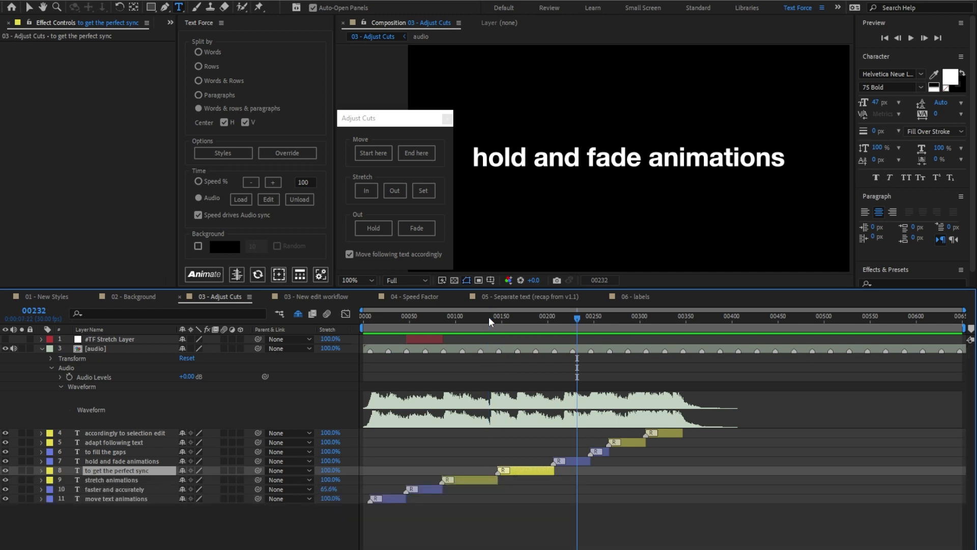
pyautogui.moveTo(406, 339); pyautogui.dragTo(371, 339)
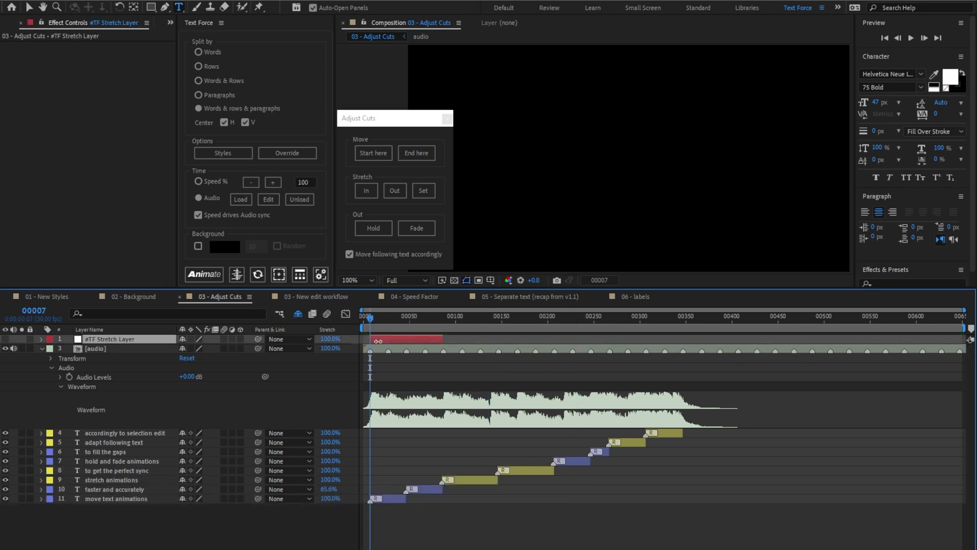
# Step: Stretch all eight caption layers to fill frames 7 through about 445
pyautogui.moveTo(446, 340); pyautogui.dragTo(774, 369)
pyautogui.moveTo(134, 515); pyautogui.dragTo(107, 436)
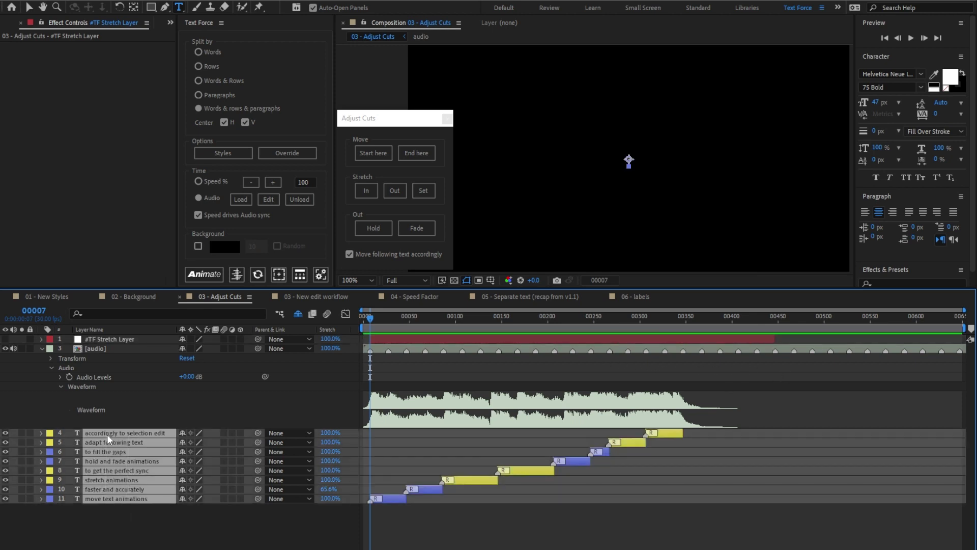
pyautogui.click(419, 193)
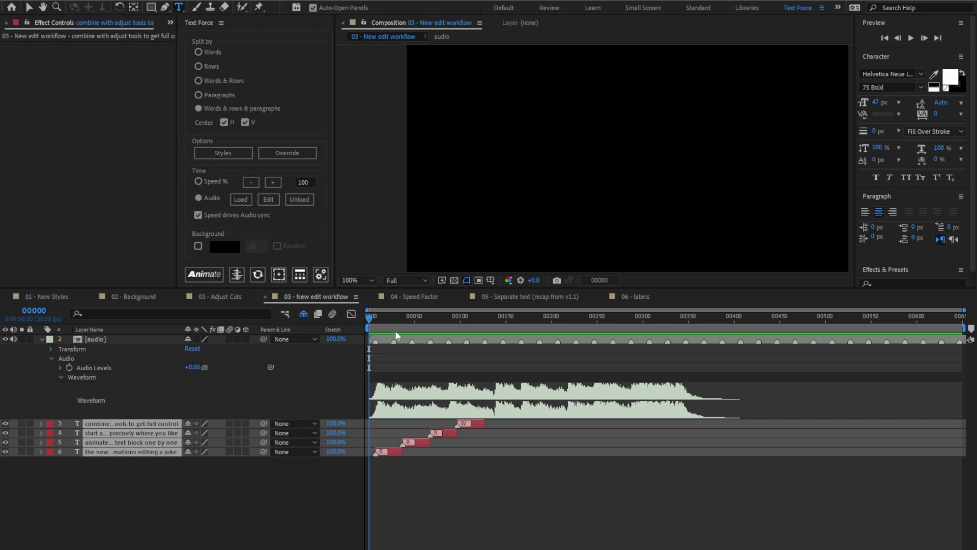
# Step: Test Animate on the captions around frame 00101, then add a #TF Stretch Layer via Adjust Cuts
pyautogui.moveTo(414, 316); pyautogui.dragTo(461, 316)
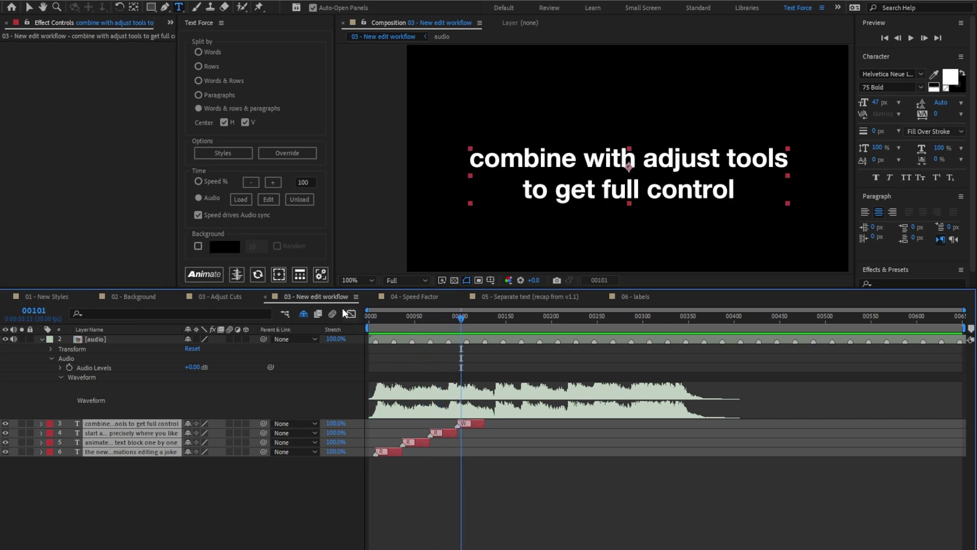
pyautogui.click(219, 276)
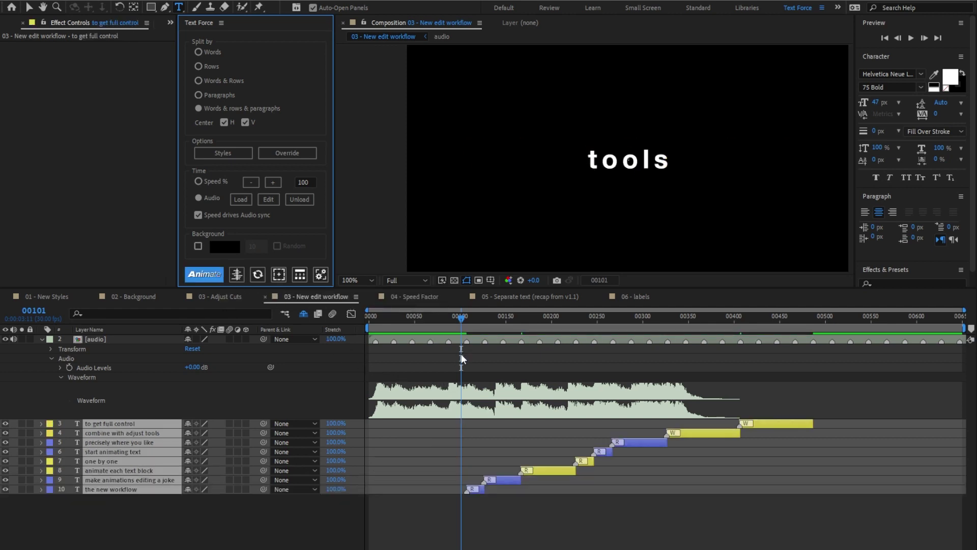
pyautogui.moveTo(459, 323); pyautogui.dragTo(465, 324)
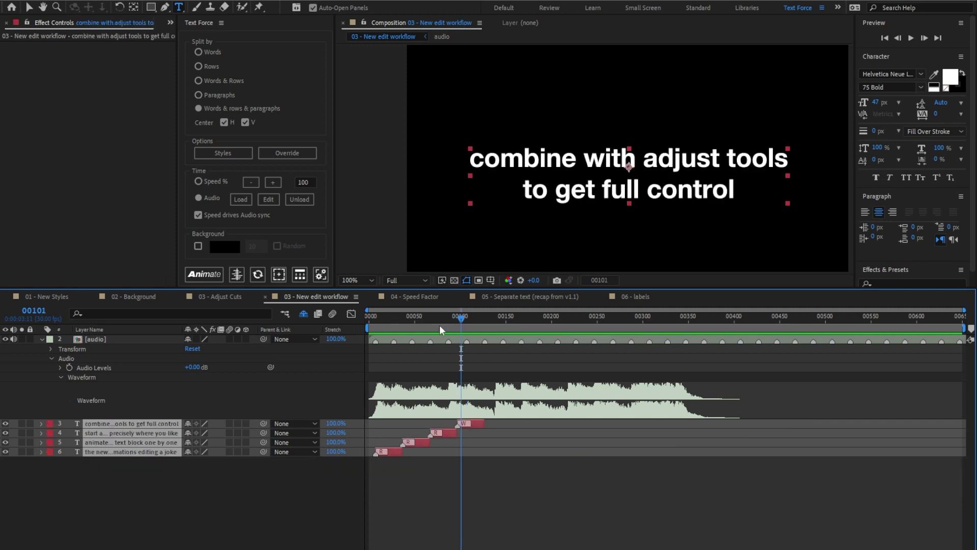
pyautogui.click(236, 275)
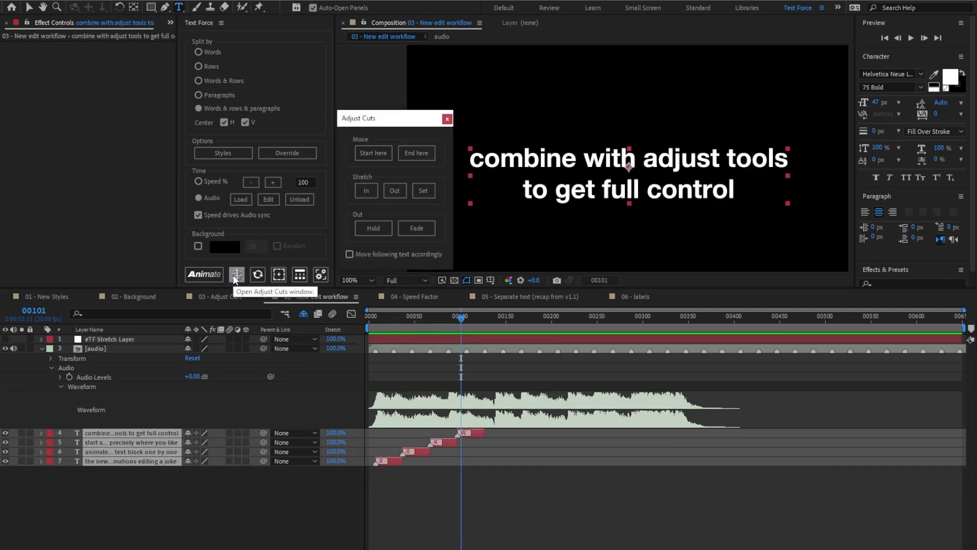
# Step: Animate only the first caption at frame 00007, check the split, then undo it
pyautogui.click(164, 472)
pyautogui.click(160, 459)
pyautogui.click(377, 319)
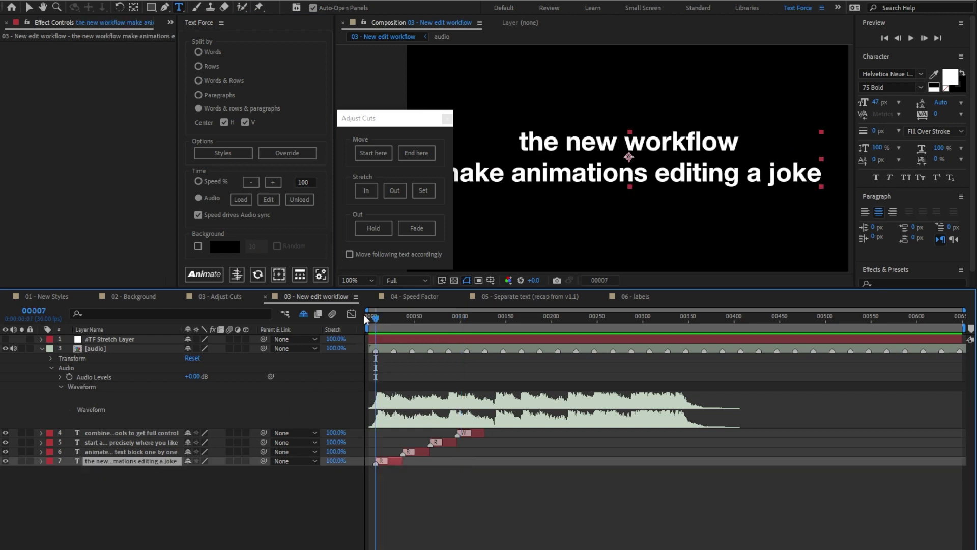
pyautogui.click(208, 278)
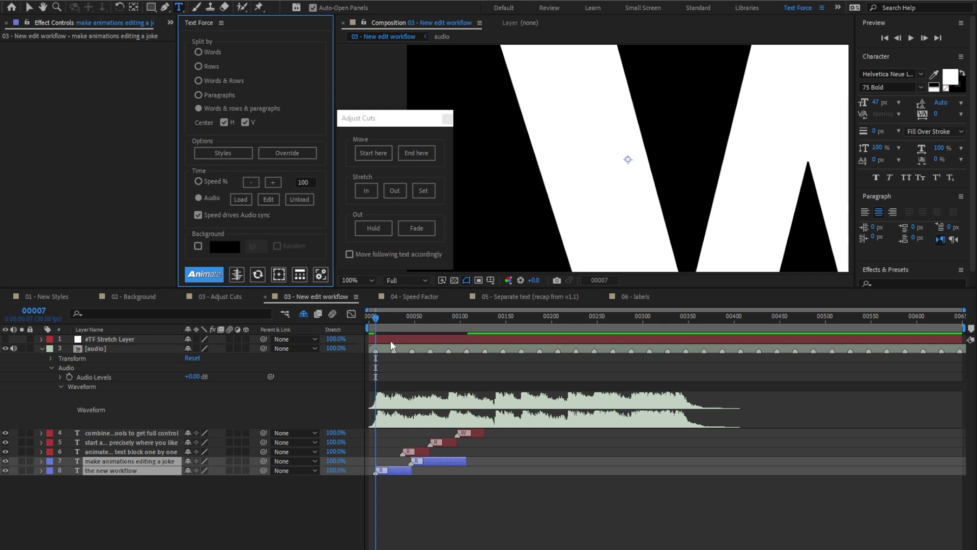
pyautogui.click(405, 322)
pyautogui.moveTo(405, 322); pyautogui.dragTo(432, 328)
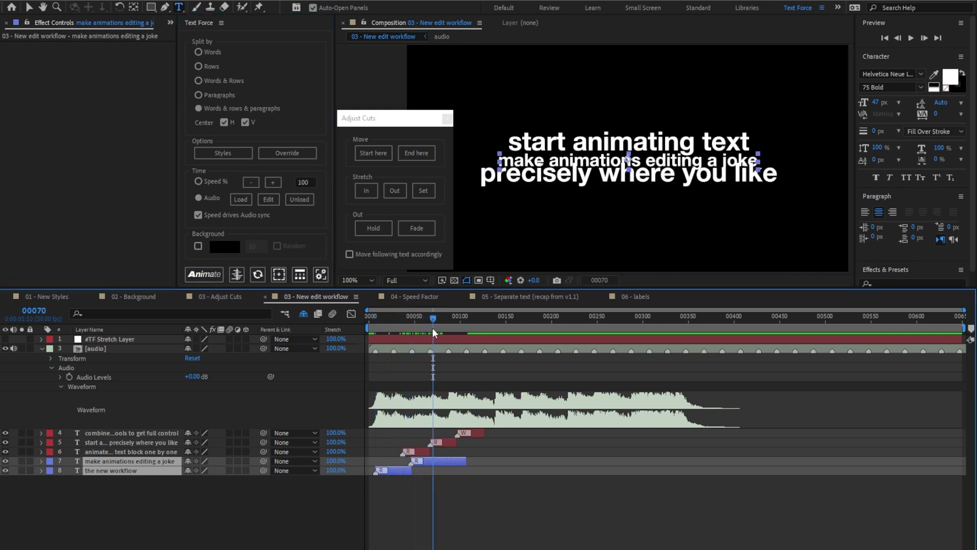
pyautogui.hotkey('ctrl', 'z')
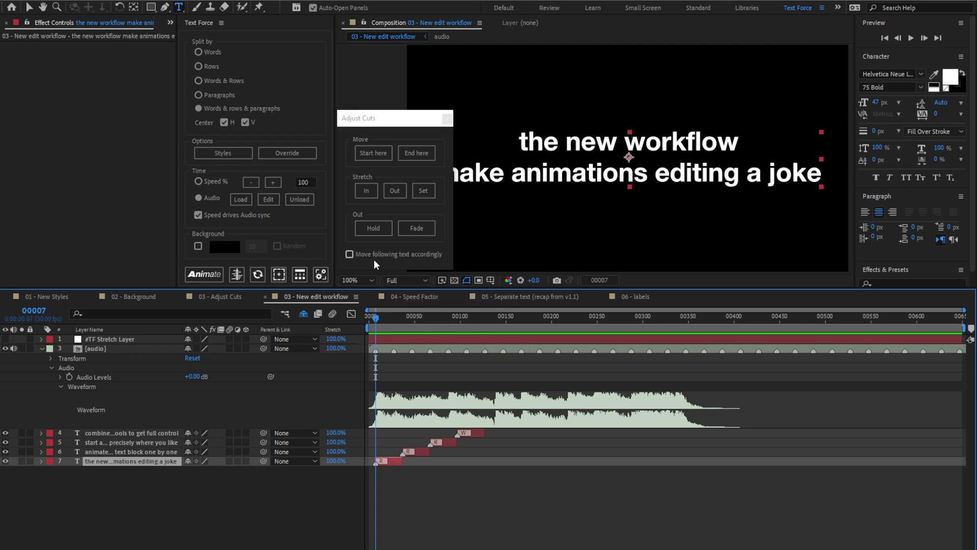
# Step: Enable 'Move following text accordingly', retry Animate and undo it, then close Adjust Cuts
pyautogui.click(350, 254)
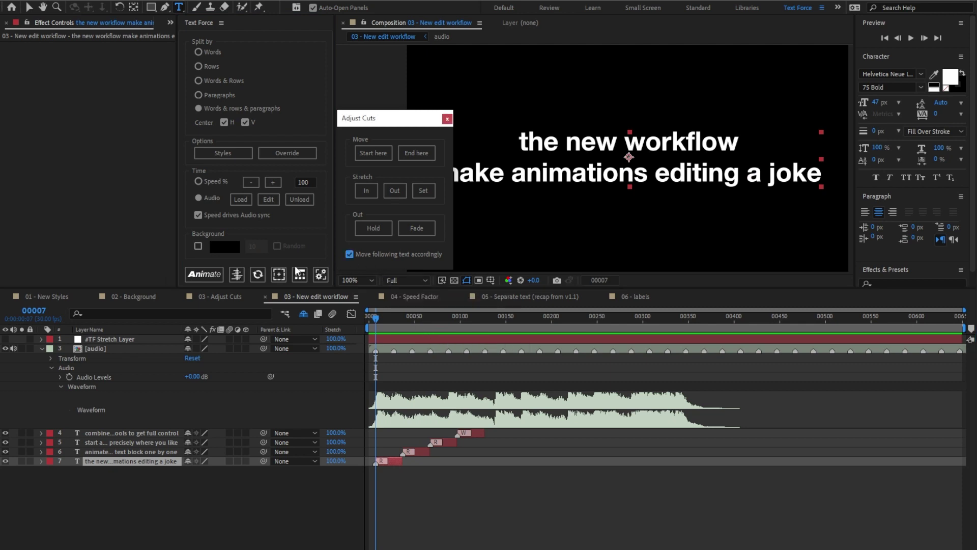
pyautogui.click(217, 278)
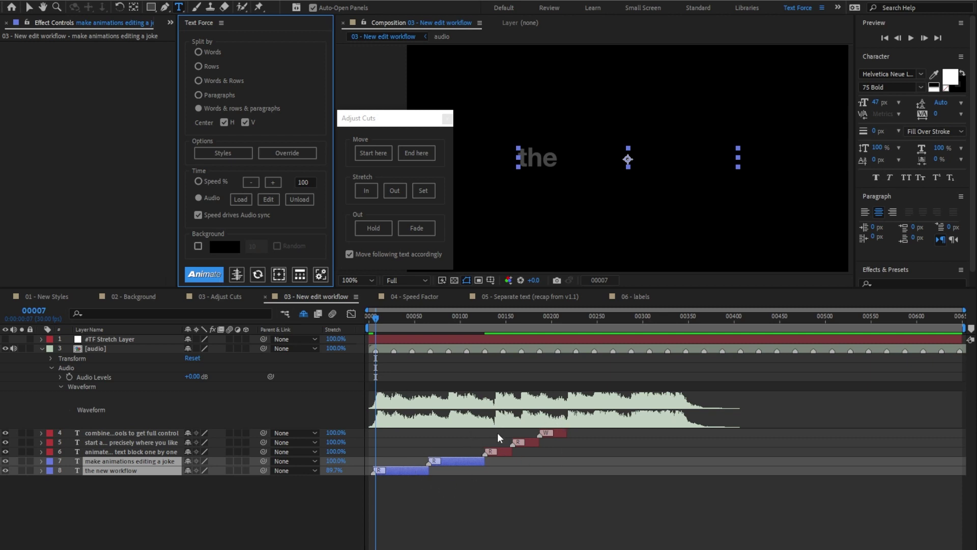
pyautogui.click(470, 463)
pyautogui.hotkey('ctrl', 'z')
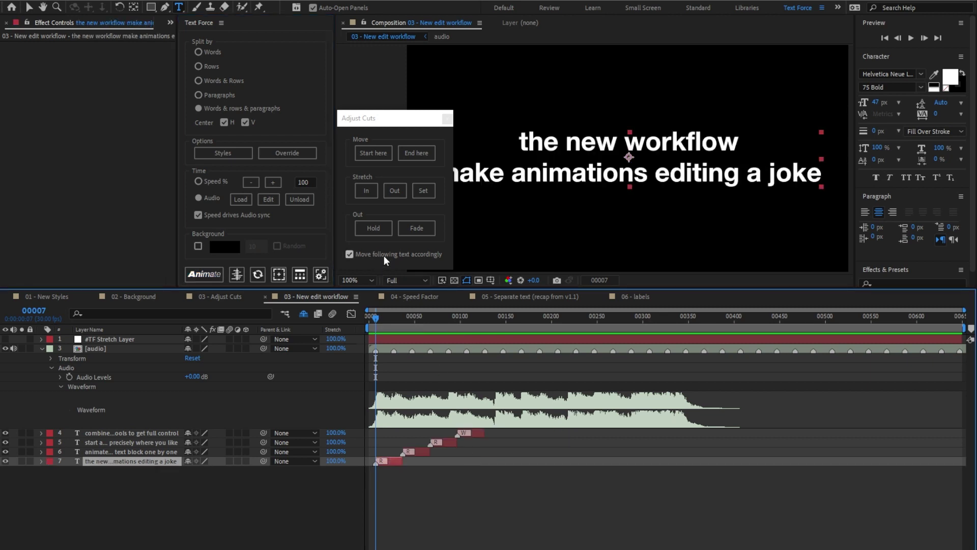
pyautogui.click(446, 118)
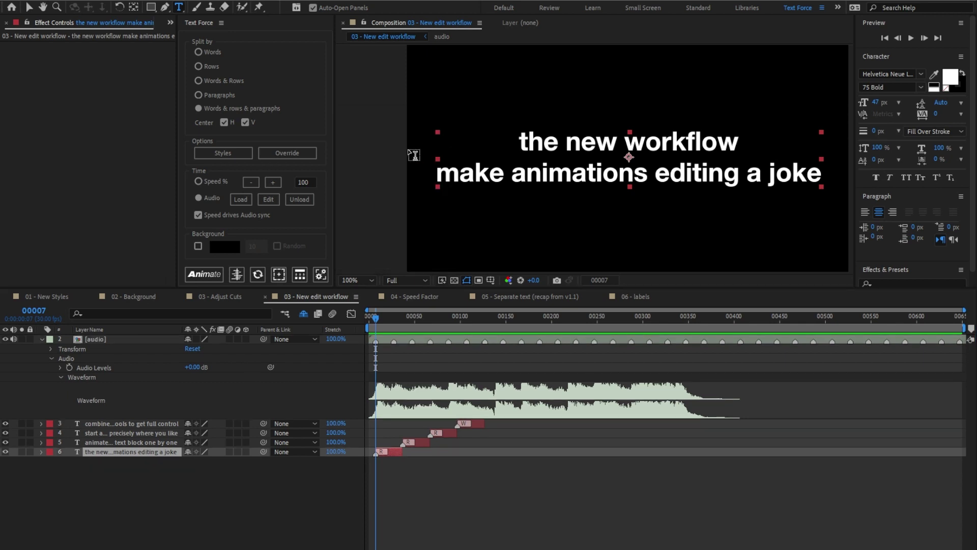
pyautogui.click(205, 274)
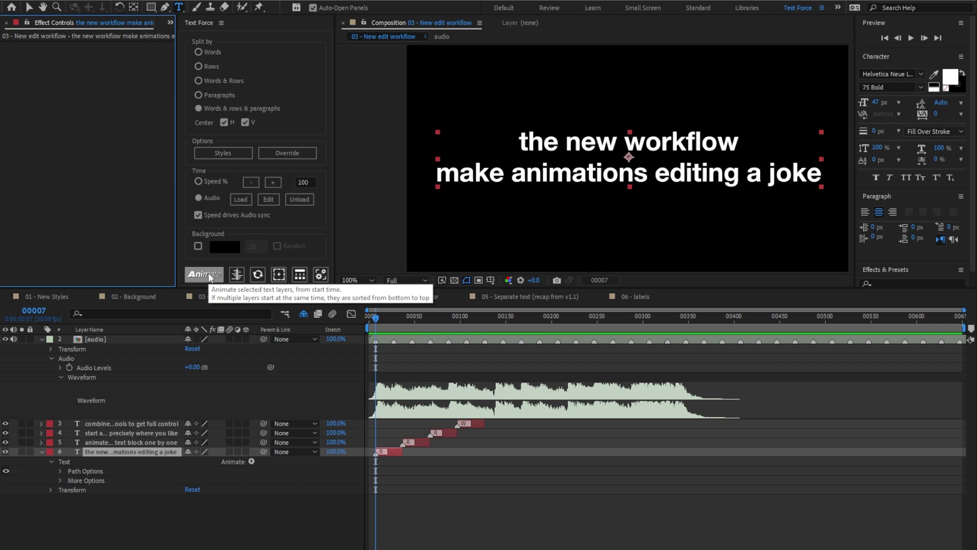
# Step: Reopen Adjust Cuts, split the first caption with Animate, and preview the result
pyautogui.click(236, 275)
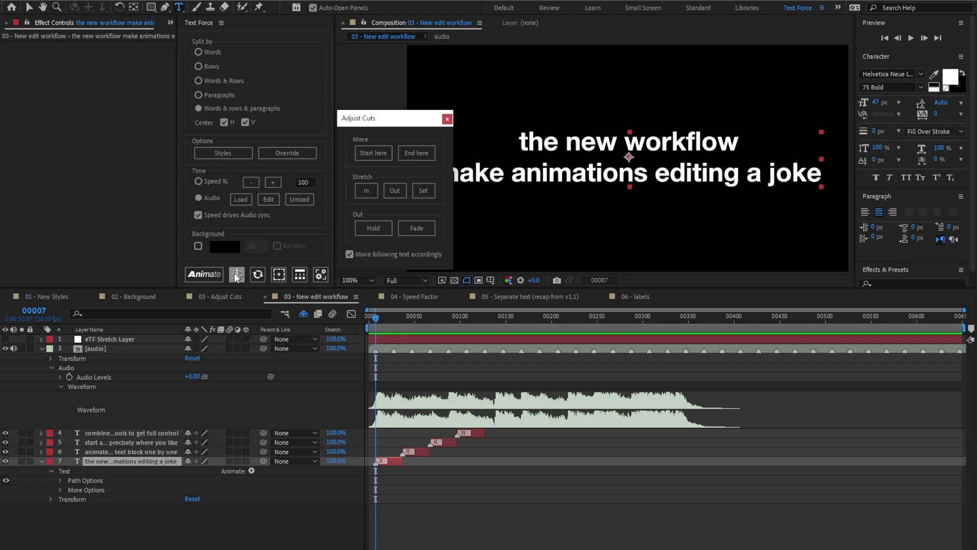
pyautogui.click(206, 274)
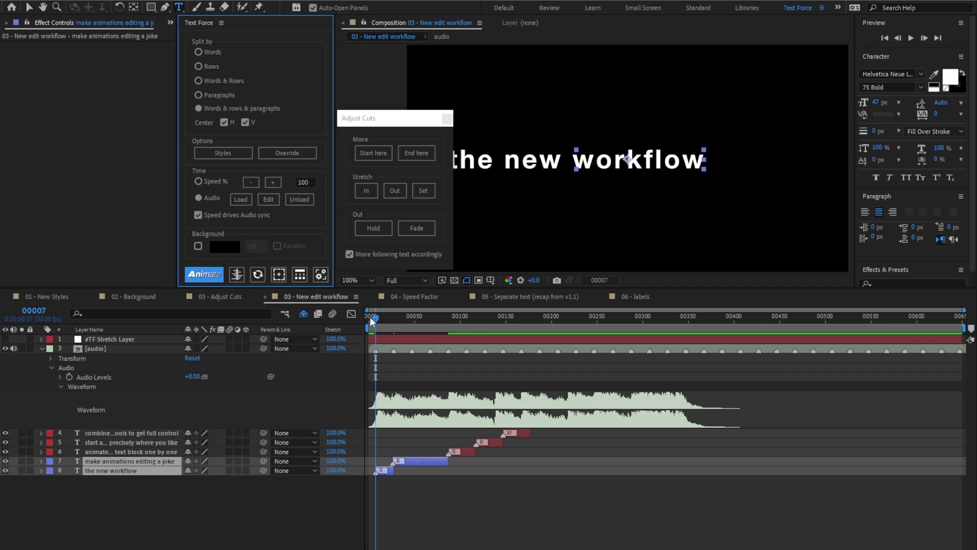
pyautogui.click(350, 320)
pyautogui.press('space')
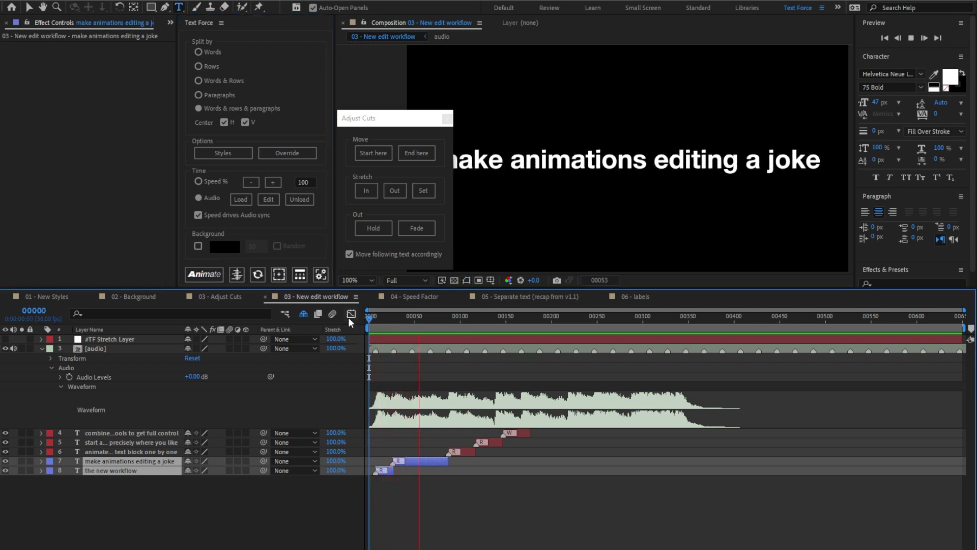
pyautogui.press('space')
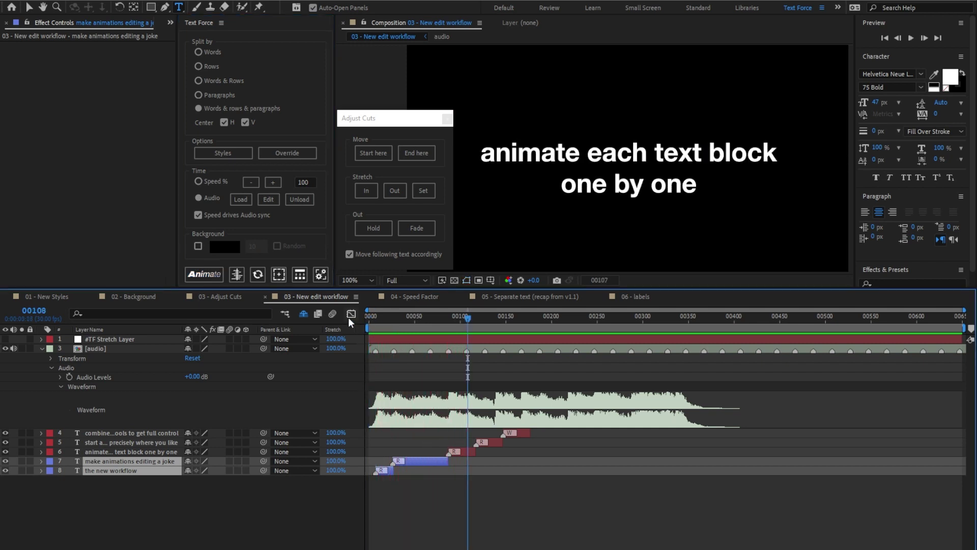
# Step: Animate the 'animate each text block' caption starting from frame 00086
pyautogui.click(471, 453)
pyautogui.click(450, 320)
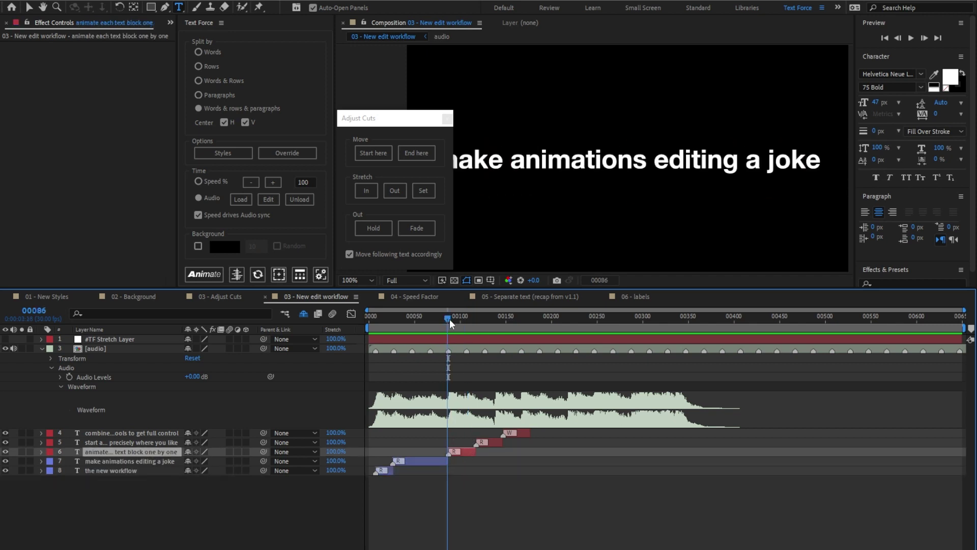
pyautogui.moveTo(450, 323); pyautogui.dragTo(452, 324)
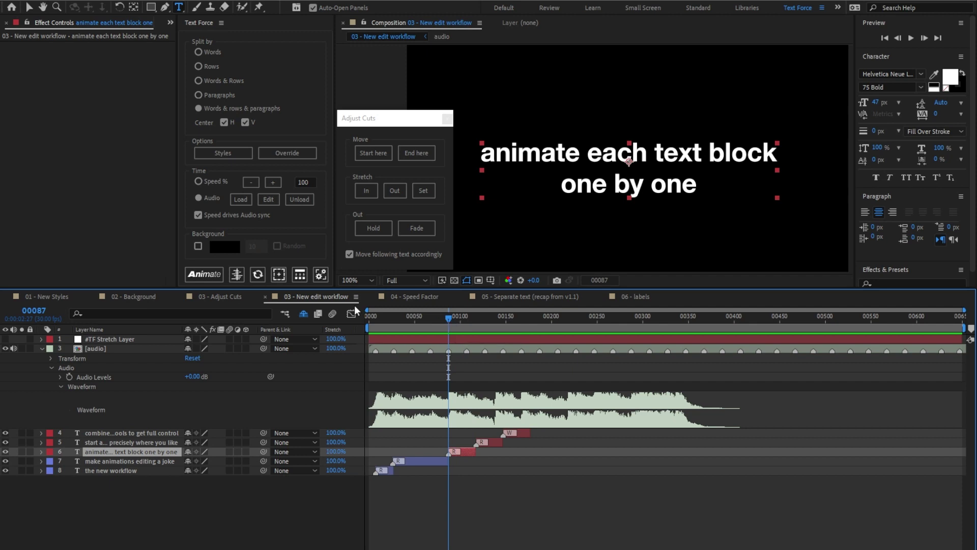
pyautogui.click(215, 274)
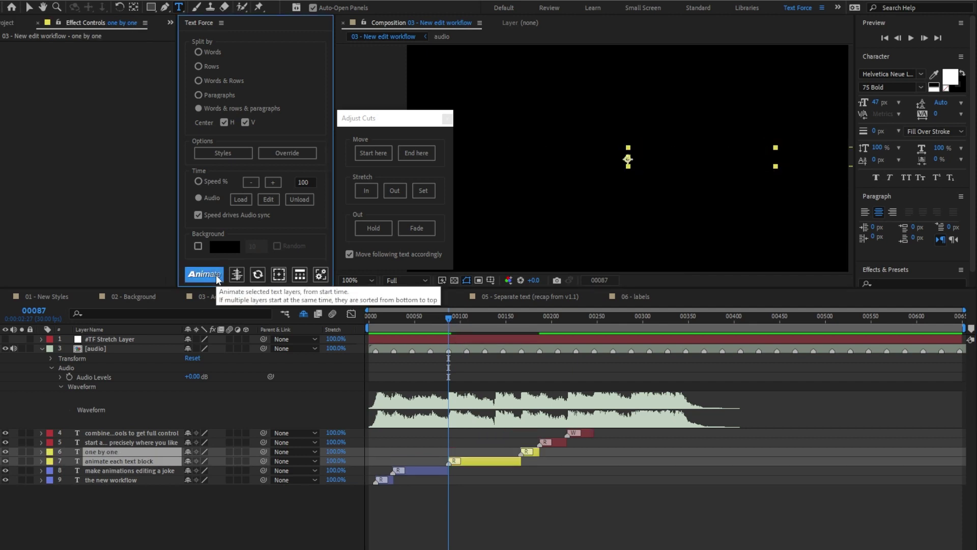
# Step: Re-animate the third caption from frame 00086 and preview the 'animate each text block' / 'one by one' split
pyautogui.click(431, 317)
pyautogui.press('space')
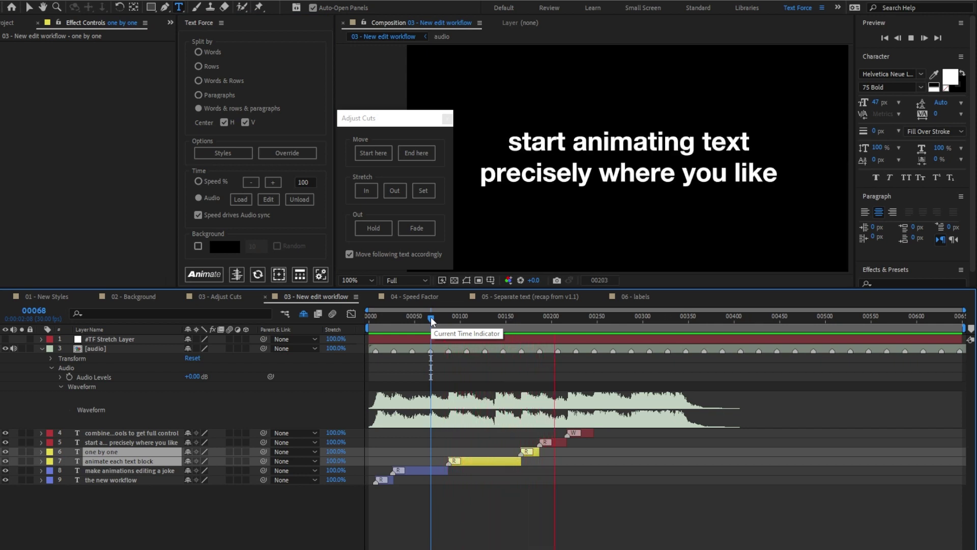
pyautogui.press('space')
pyautogui.click(446, 320)
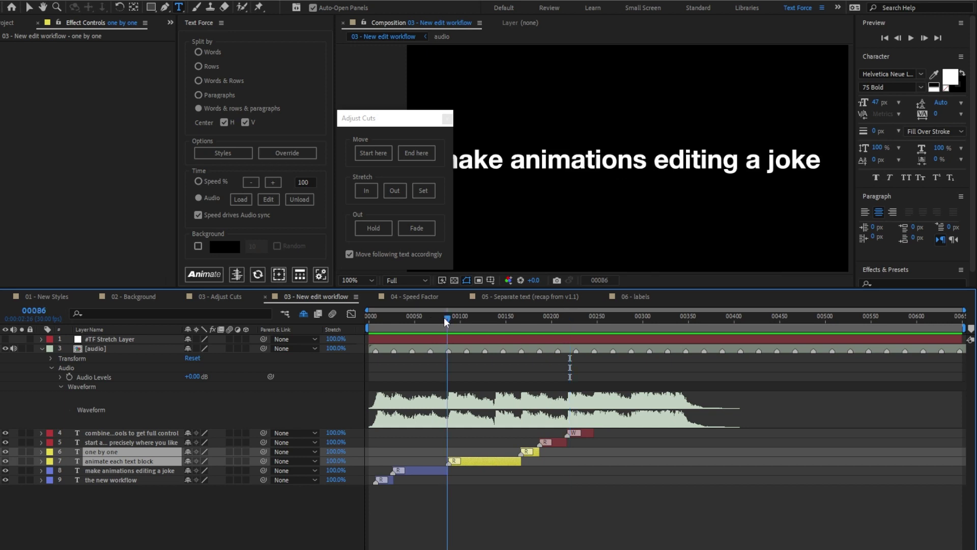
pyautogui.click(448, 319)
pyautogui.click(211, 273)
pyautogui.click(442, 319)
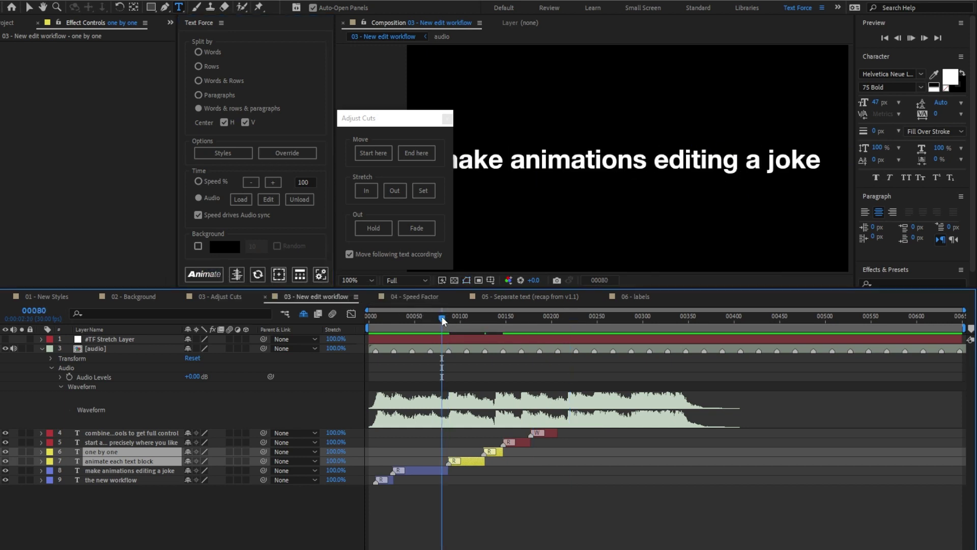
pyautogui.press('space')
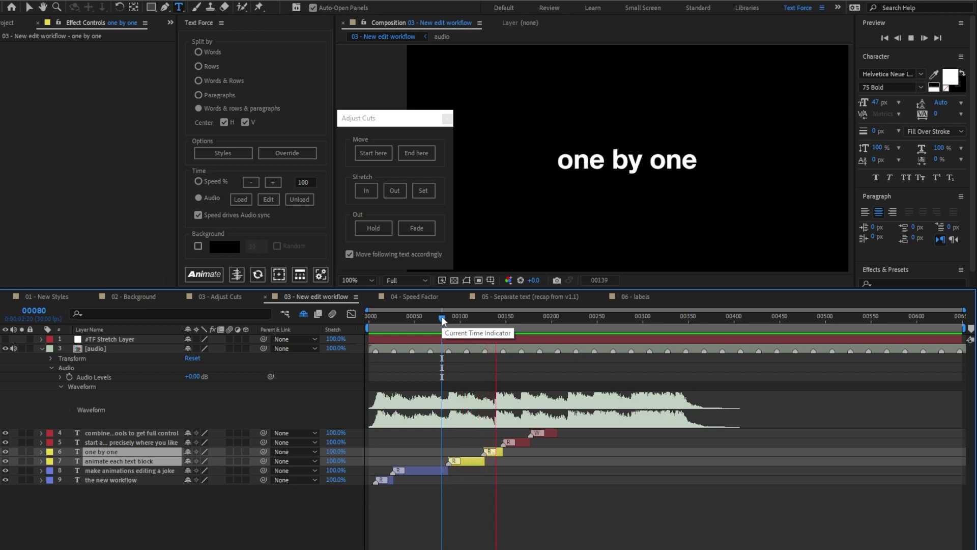
pyautogui.press('space')
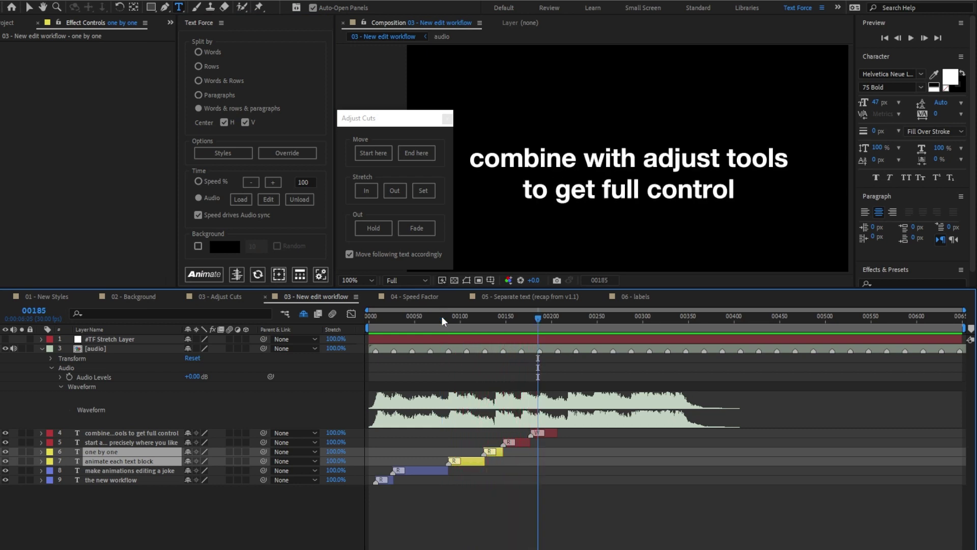
# Step: Stretch 'one by one' from its start to frame 00167 (190.4%) and preview the result
pyautogui.click(496, 453)
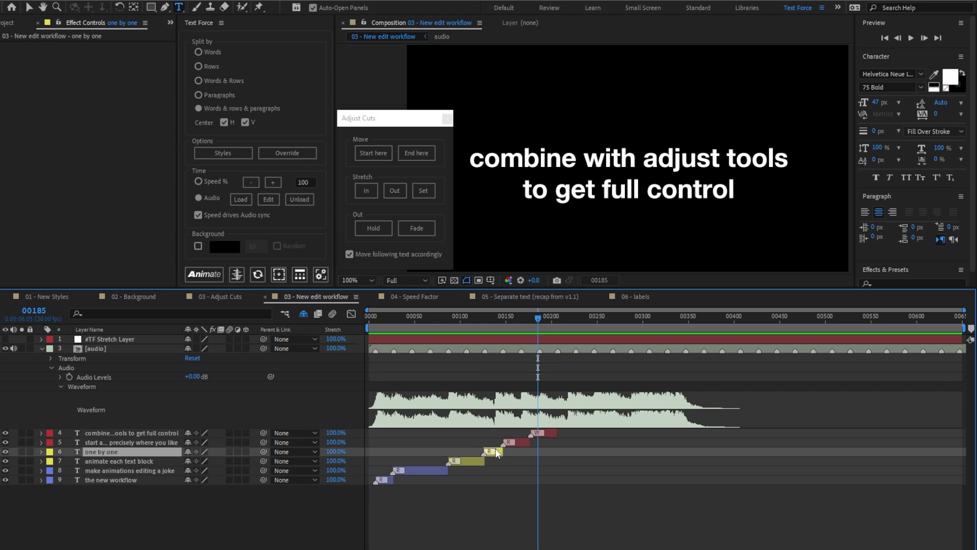
pyautogui.press('i')
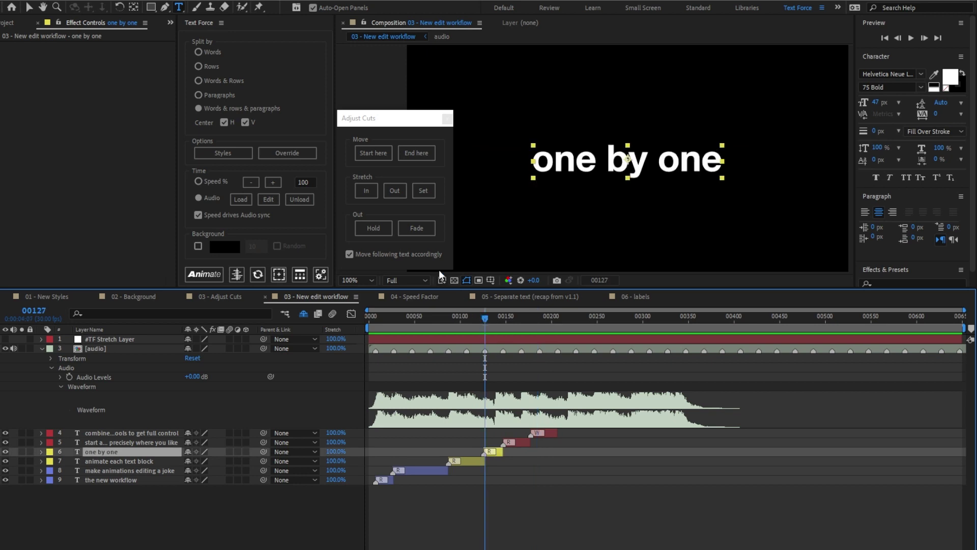
pyautogui.click(366, 190)
pyautogui.moveTo(484, 316); pyautogui.dragTo(519, 326)
pyautogui.click(402, 195)
pyautogui.click(424, 196)
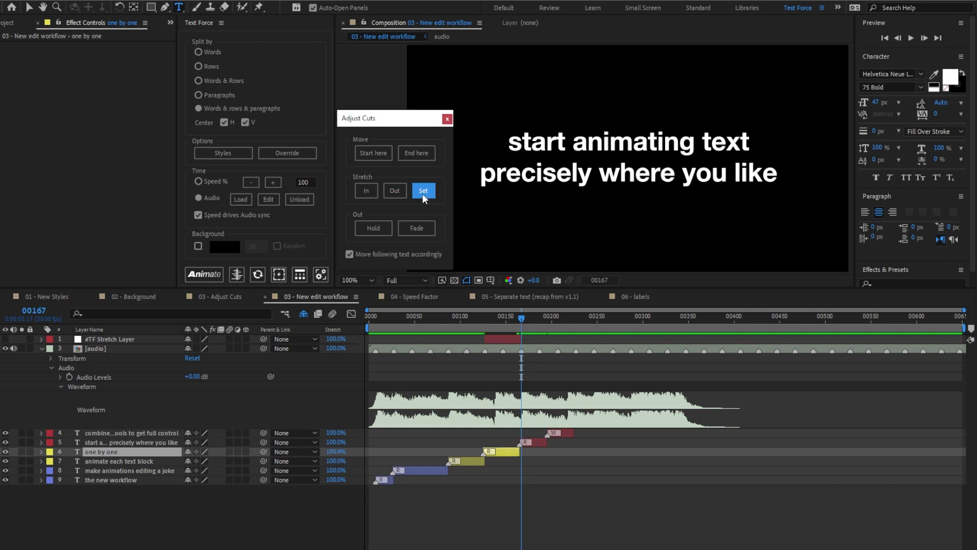
pyautogui.click(439, 318)
pyautogui.press('space')
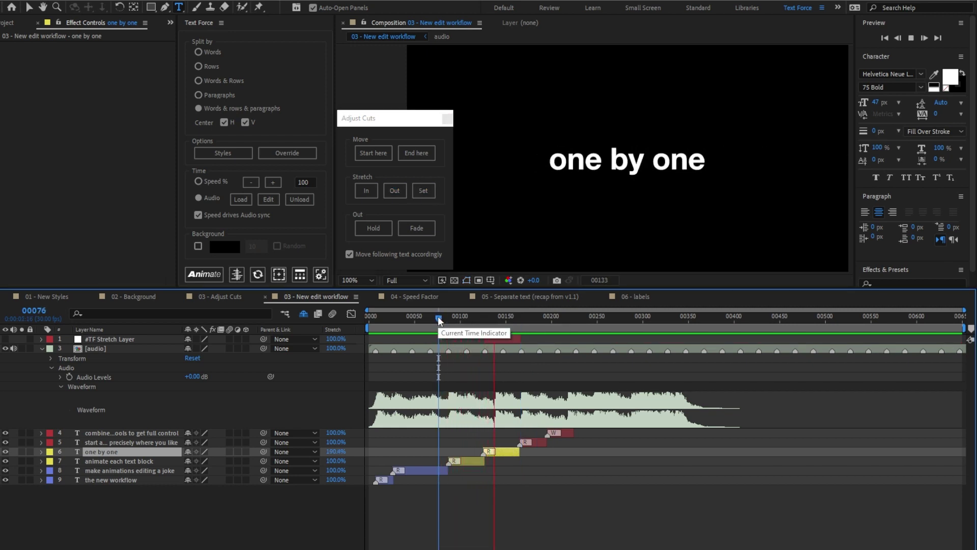
pyautogui.press('space')
pyautogui.click(521, 318)
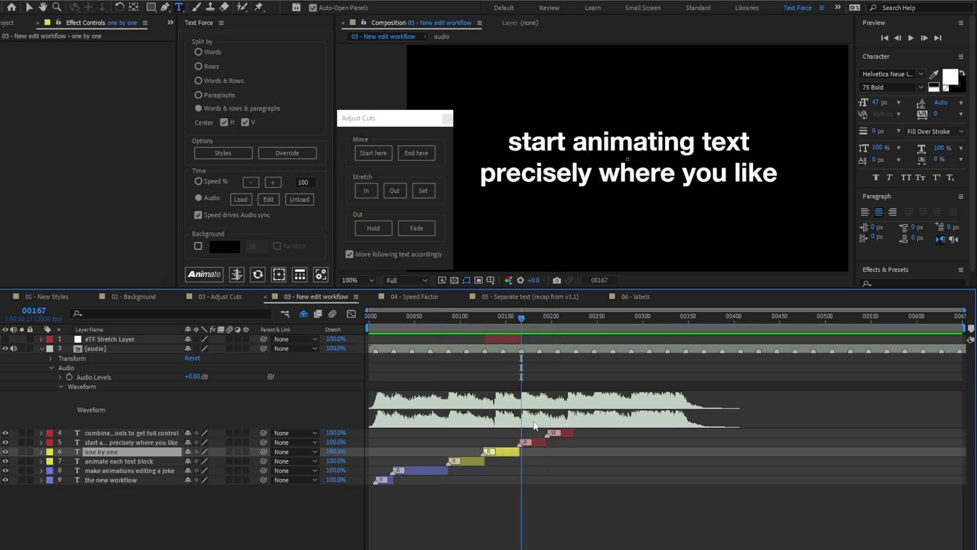
pyautogui.click(539, 443)
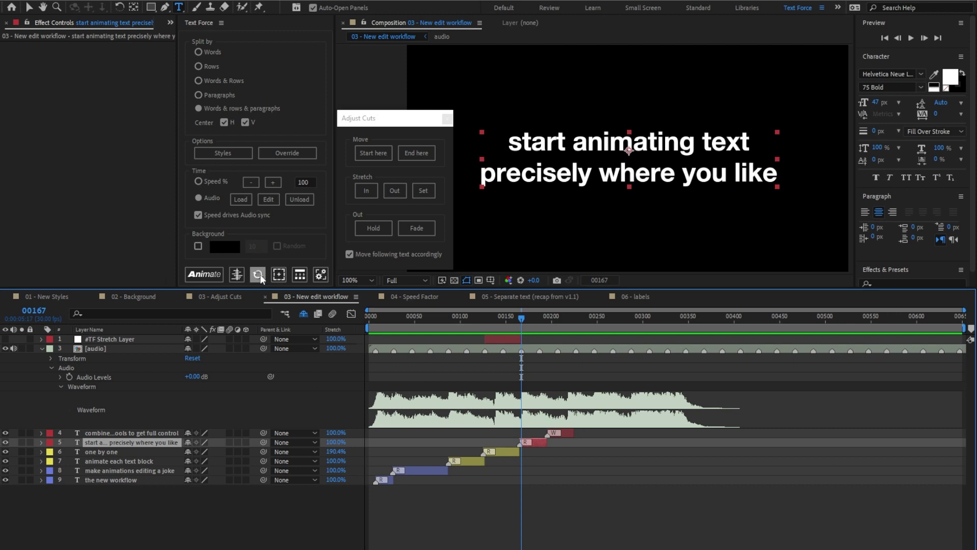
# Step: Split the 'start animating text precisely where you like' caption with Animate and preview it
pyautogui.click(214, 275)
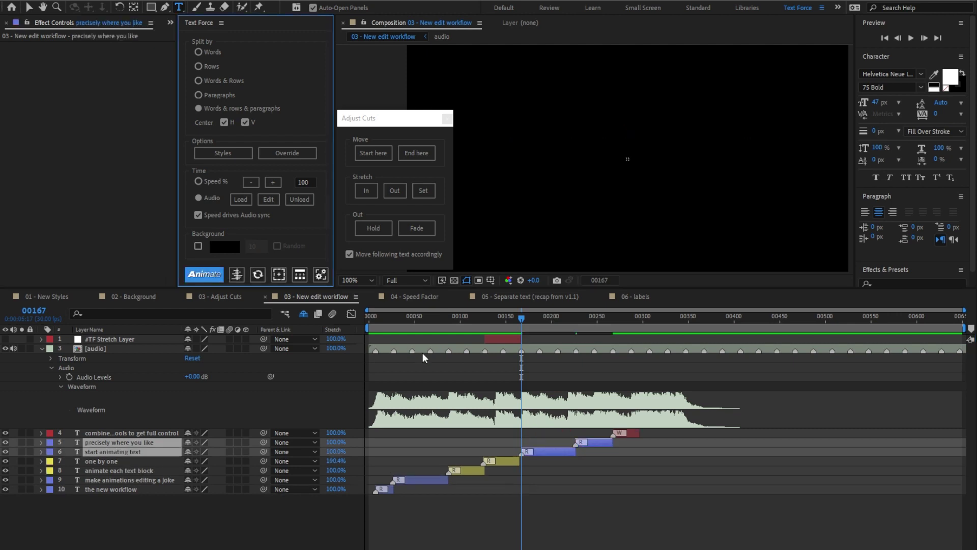
pyautogui.click(510, 318)
pyautogui.press('space')
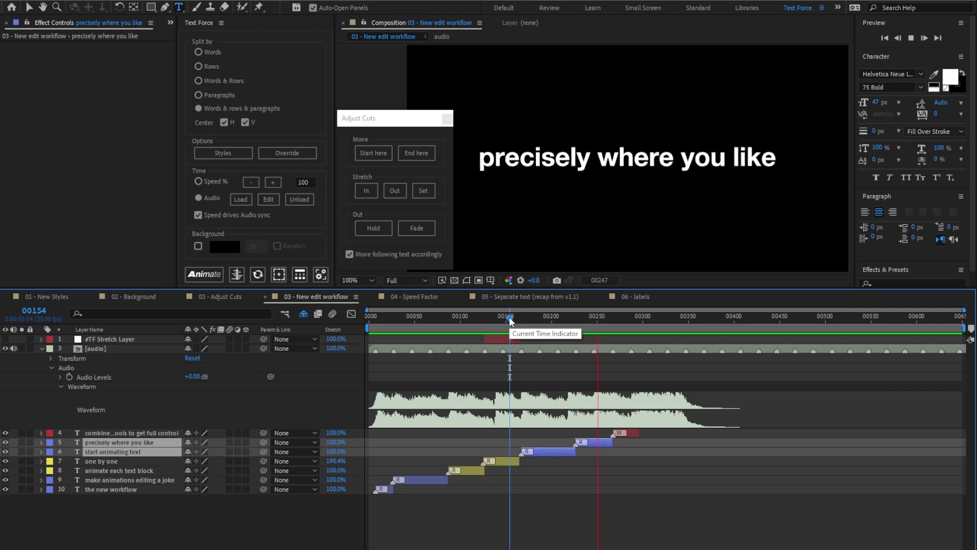
pyautogui.press('space')
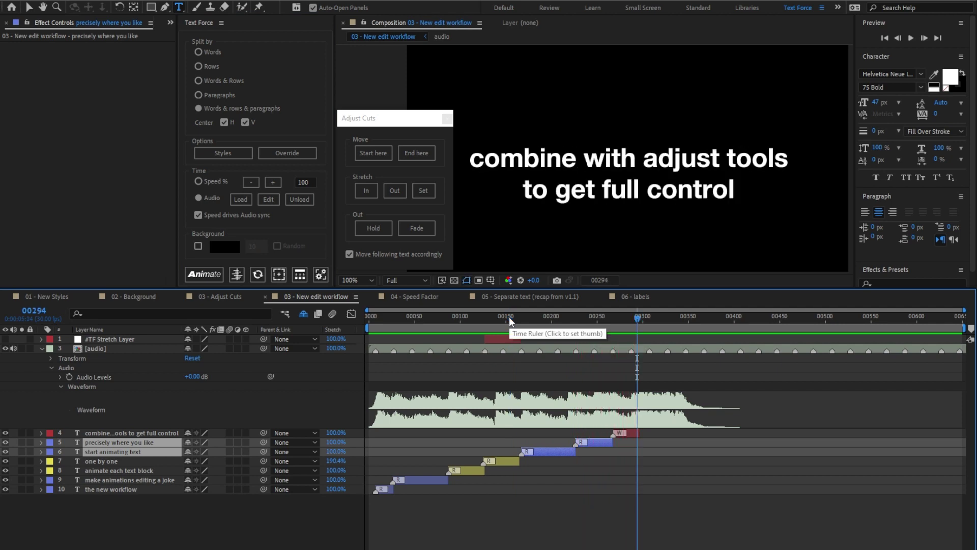
# Step: Animate the 'combine with adjust tools to get full control' caption from its start
pyautogui.click(613, 319)
pyautogui.click(635, 434)
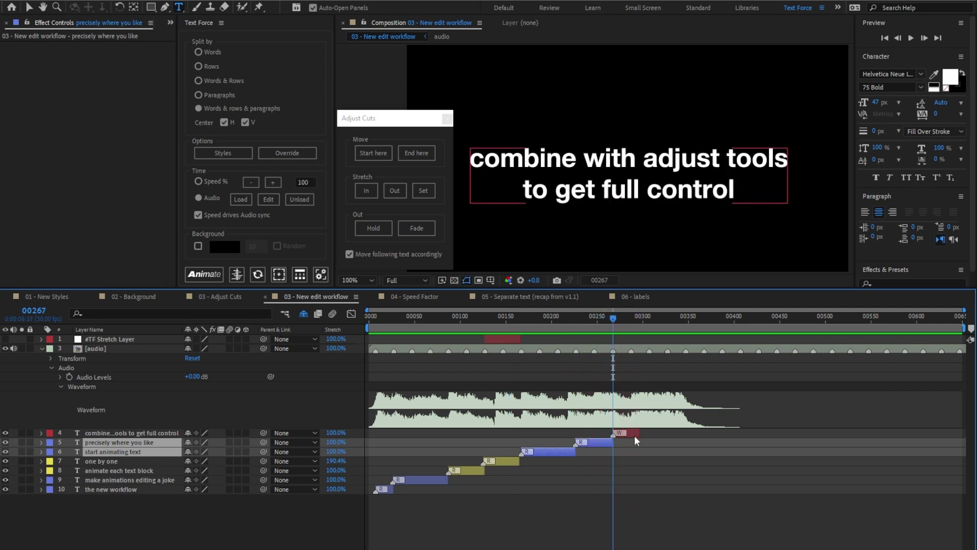
pyautogui.click(216, 274)
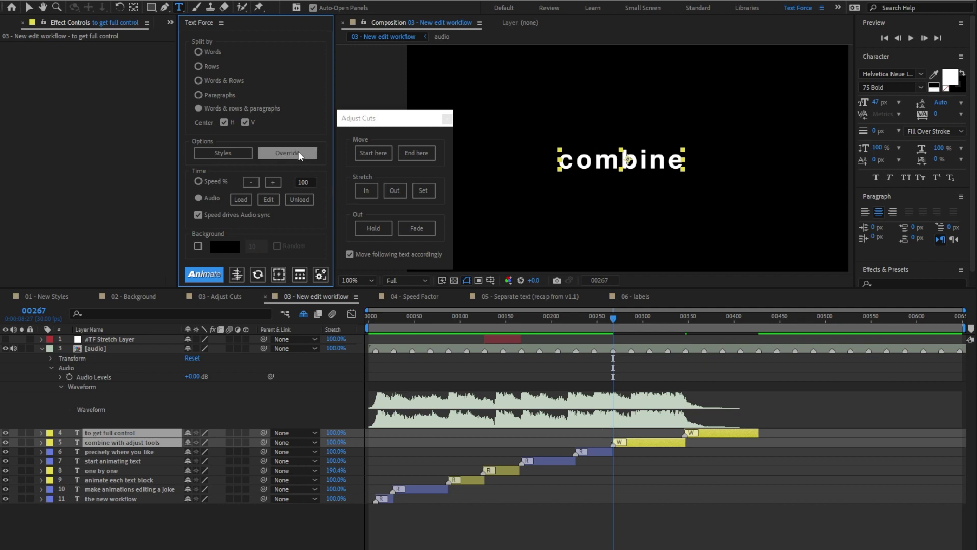
# Step: Override the caption's split to Rows, re-animate it, and preview from frame 00261
pyautogui.click(287, 152)
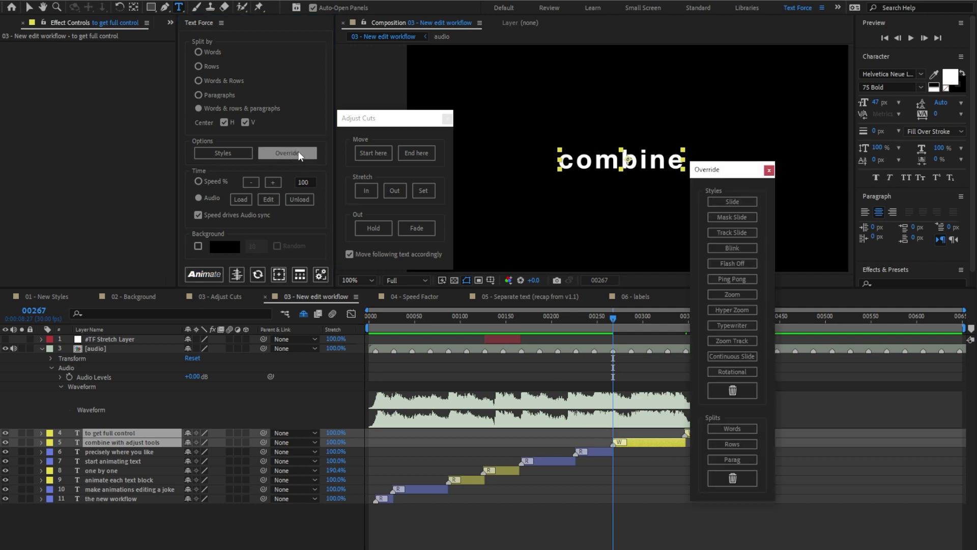
pyautogui.click(718, 444)
pyautogui.click(768, 169)
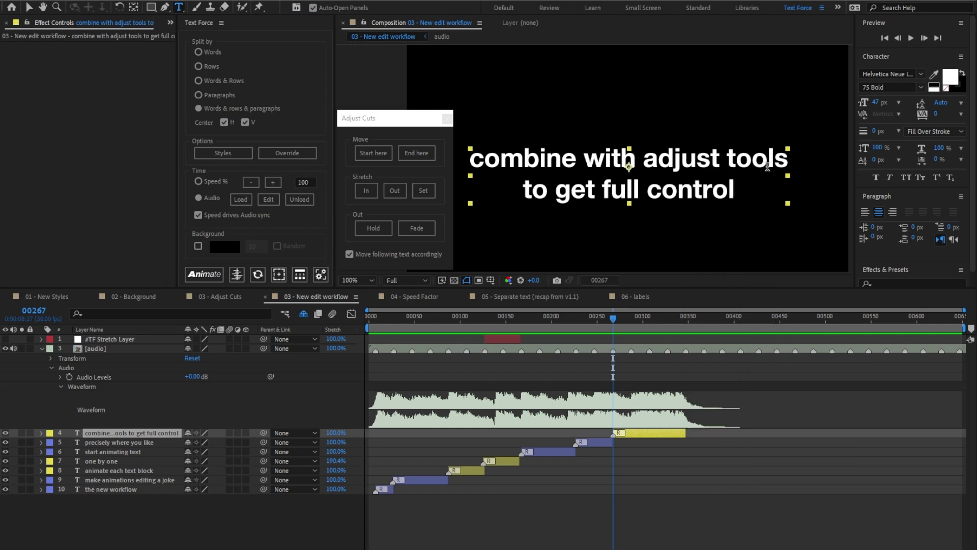
pyautogui.click(213, 275)
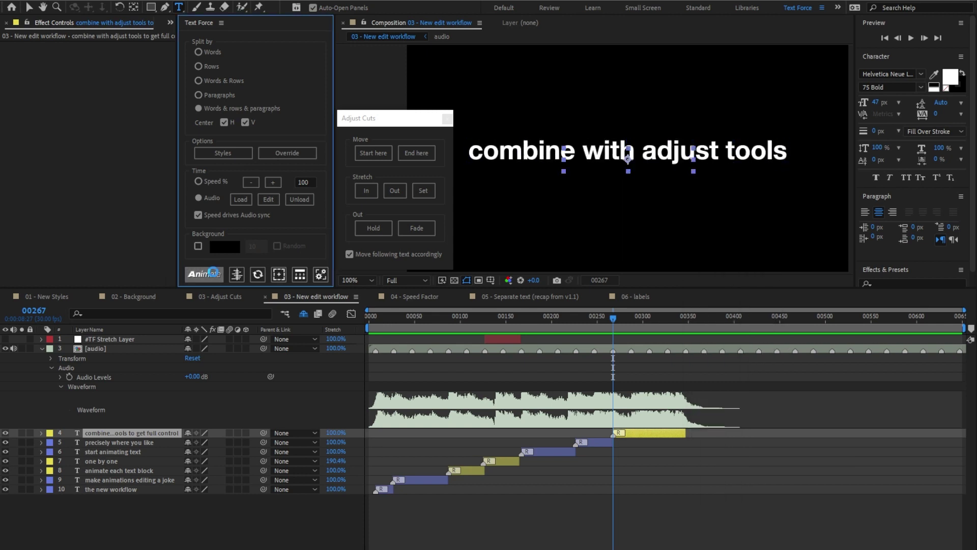
pyautogui.click(607, 319)
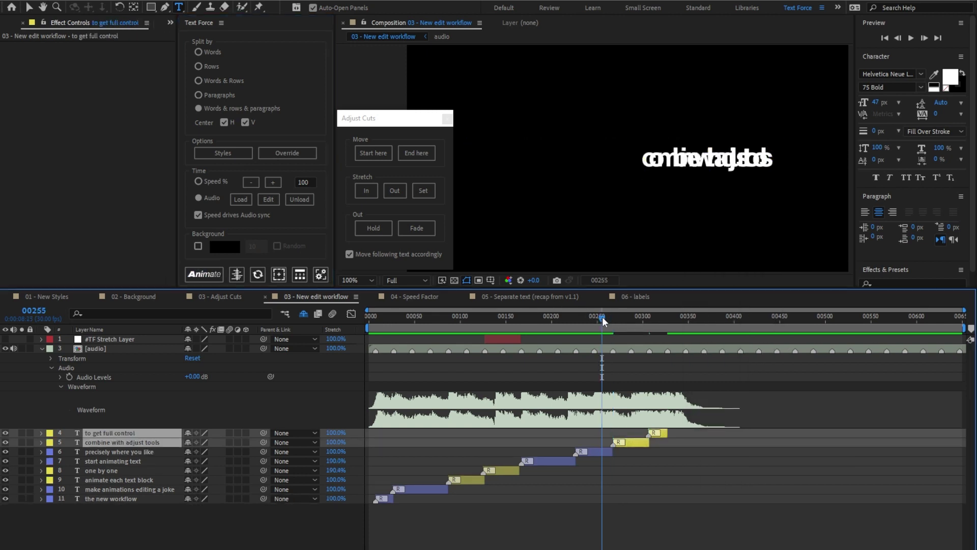
pyautogui.press('space')
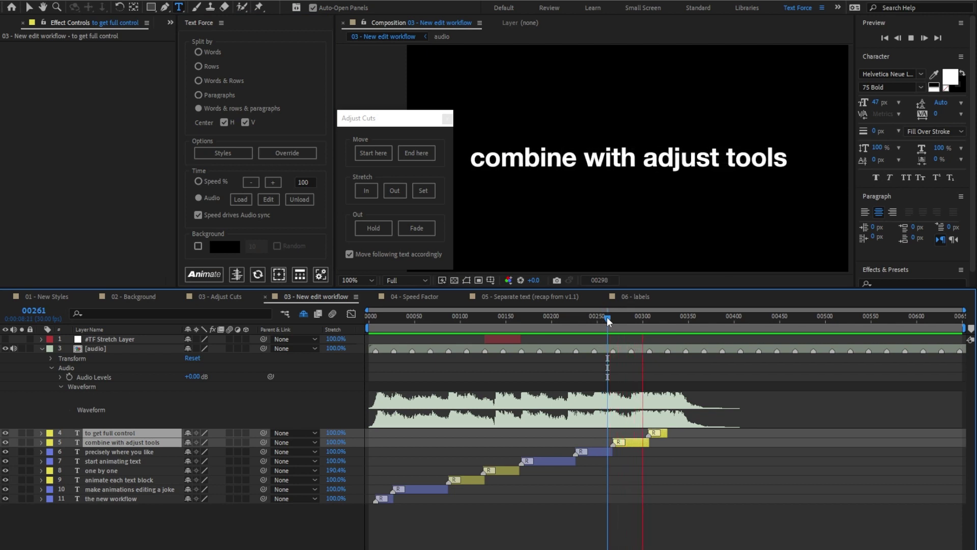
pyautogui.press('space')
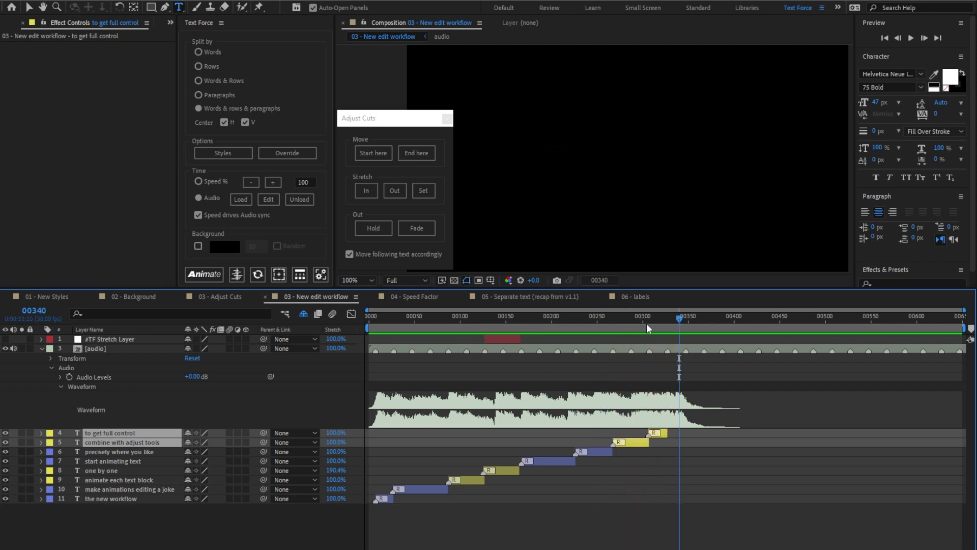
# Step: Extend 'combine with adjust tools' to frame 00326 with a fade-out, preview, and return to the start
pyautogui.moveTo(647, 326); pyautogui.dragTo(668, 326)
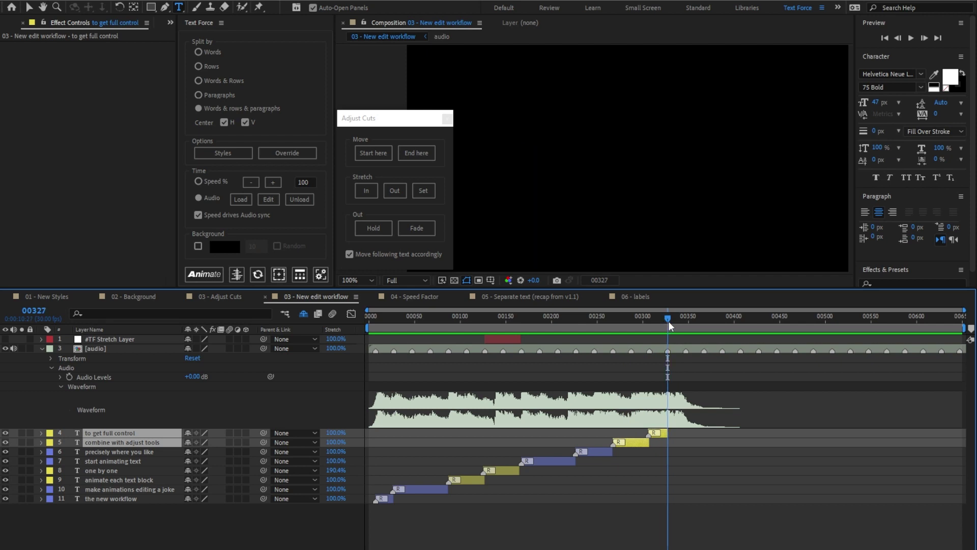
pyautogui.click(644, 467)
pyautogui.click(637, 444)
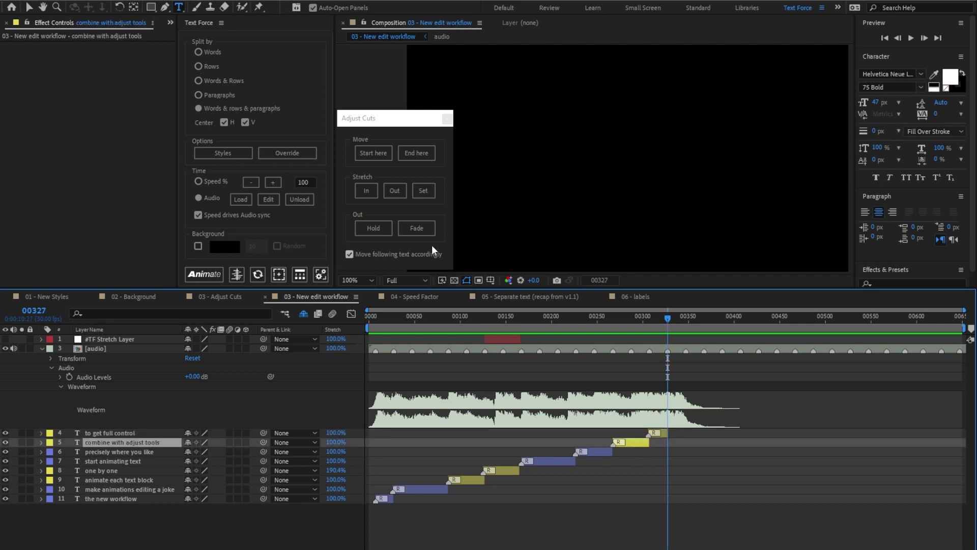
pyautogui.click(418, 228)
pyautogui.click(597, 320)
pyautogui.press('space')
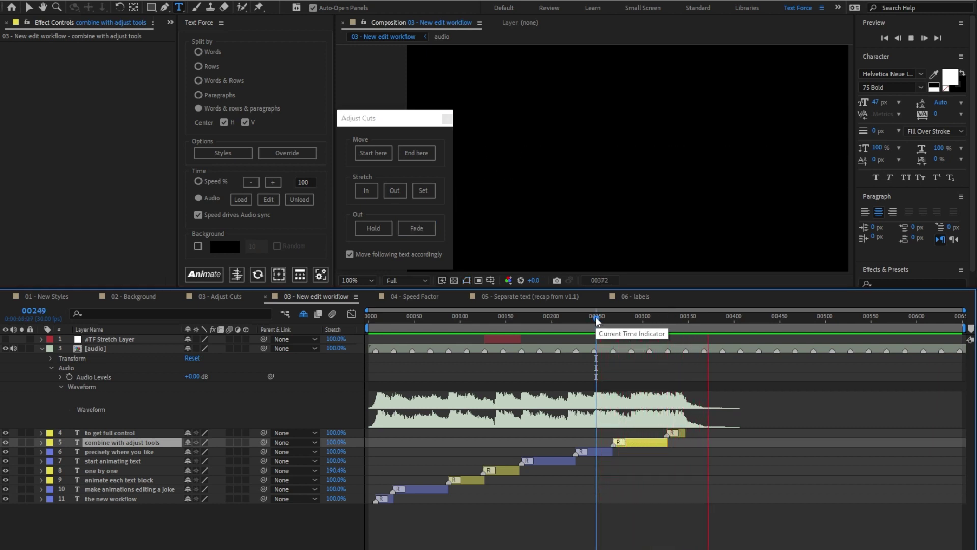
pyautogui.press('space')
pyautogui.press('Home')
pyautogui.press('v')
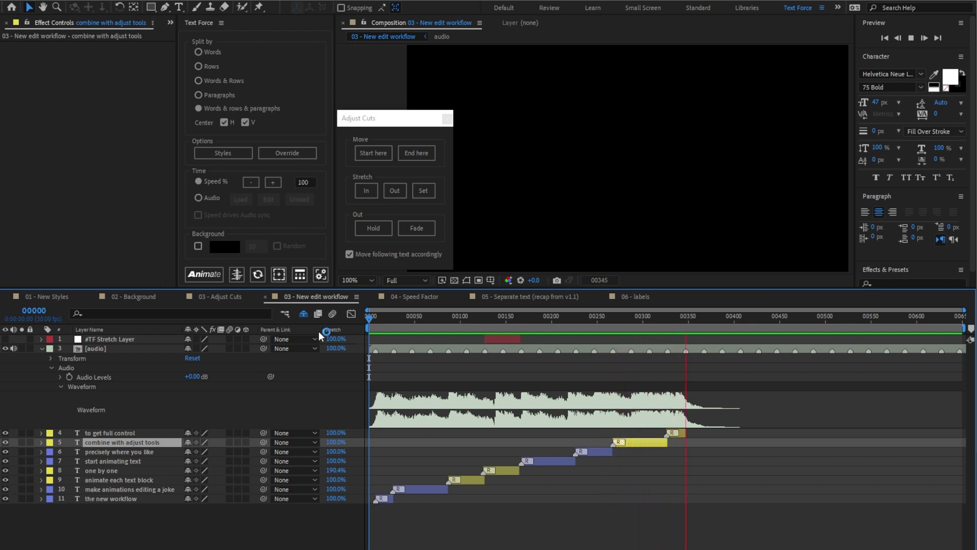
# Step: Halt the running preview of the animated captions
pyautogui.press('space')
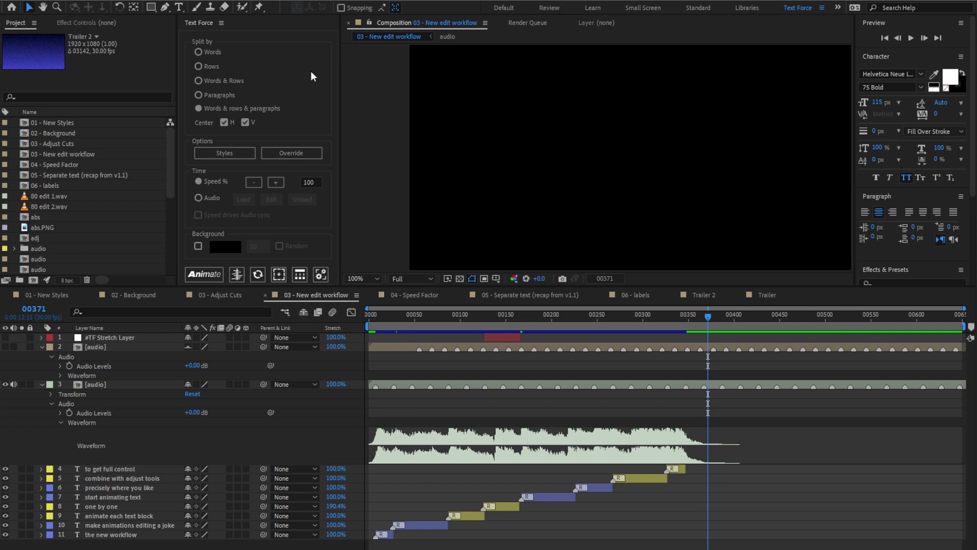
# Step: In Text Force Styles, disable Random Directions, set Track Slide to Left to Right and Zoom to Close to Far
pyautogui.click(234, 151)
pyautogui.click(300, 43)
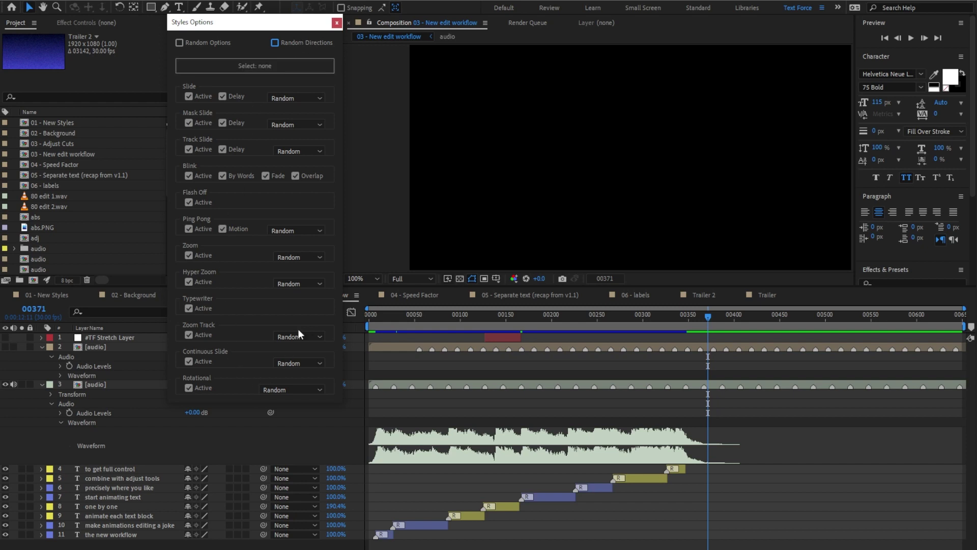
pyautogui.click(313, 149)
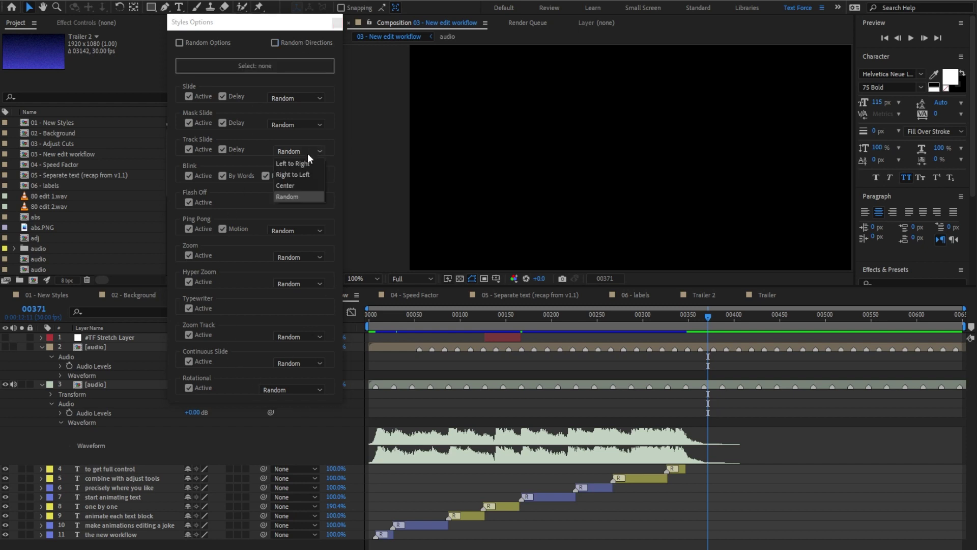
pyautogui.click(305, 161)
pyautogui.click(294, 258)
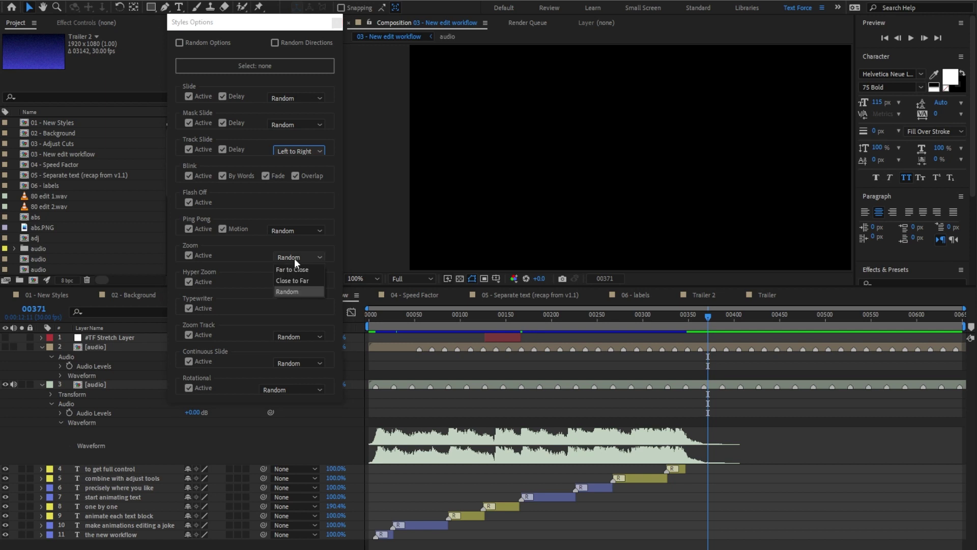
pyautogui.click(298, 282)
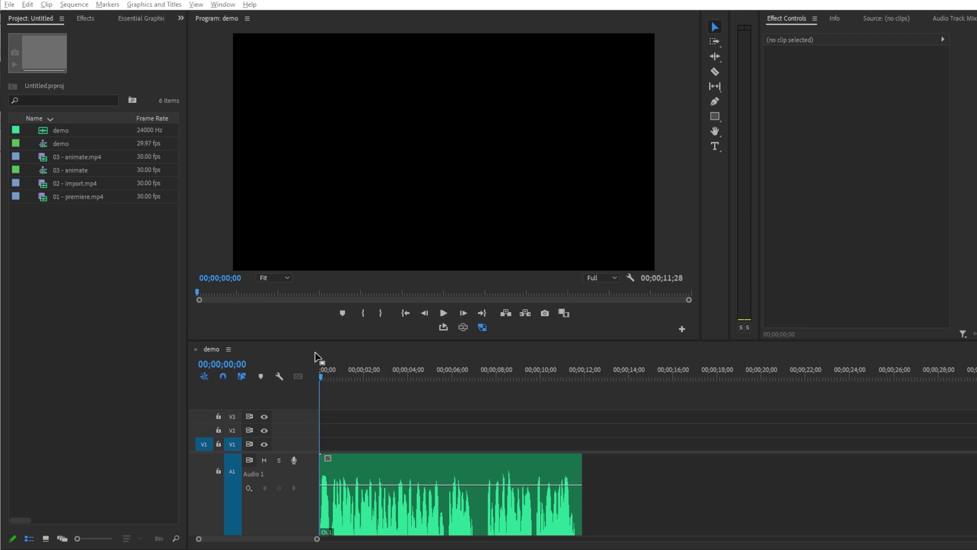
# Step: Play the demo sequence's voiceover and stop at about 00;00;11;02
pyautogui.click(319, 377)
pyautogui.press('space')
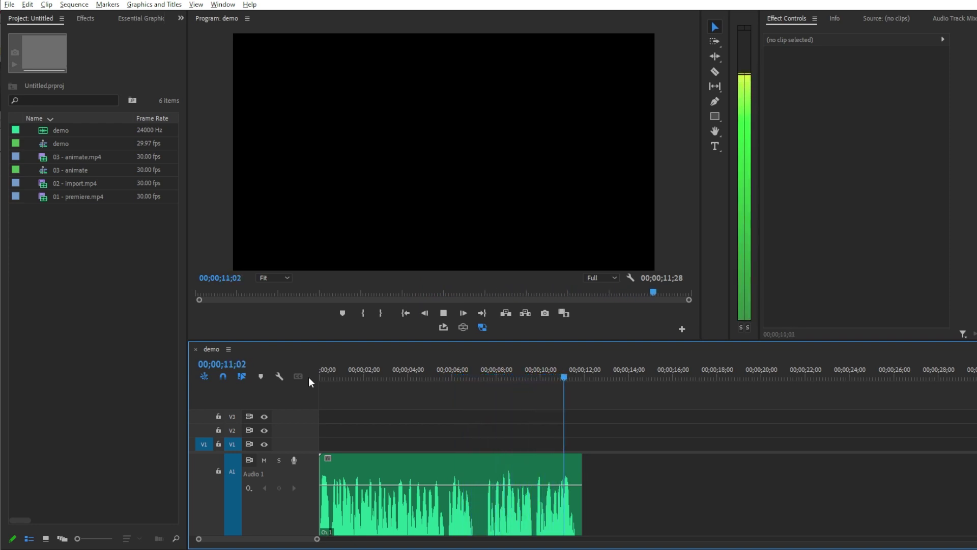
pyautogui.press('space')
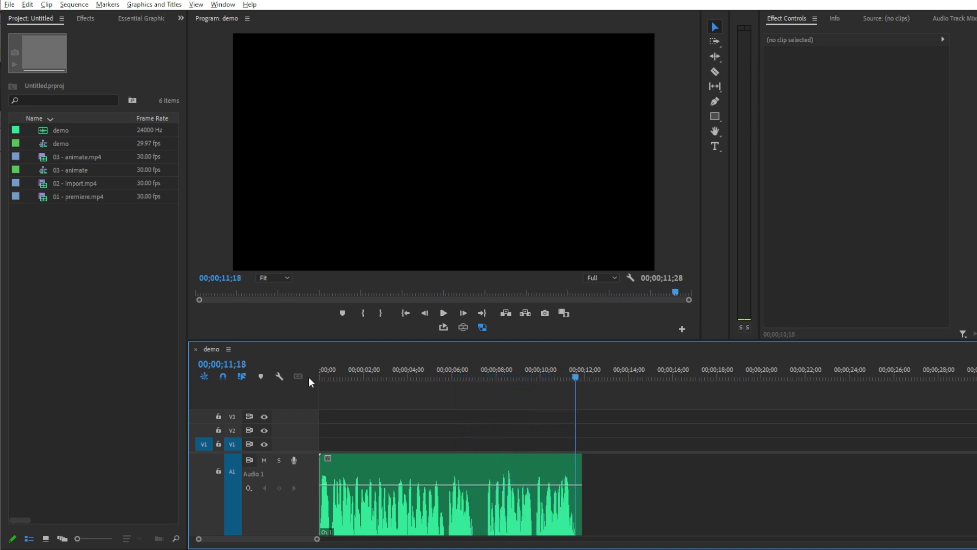
# Step: Show the Text panel and auto-transcribe the demo sequence's voiceover into a transcript
pyautogui.click(224, 4)
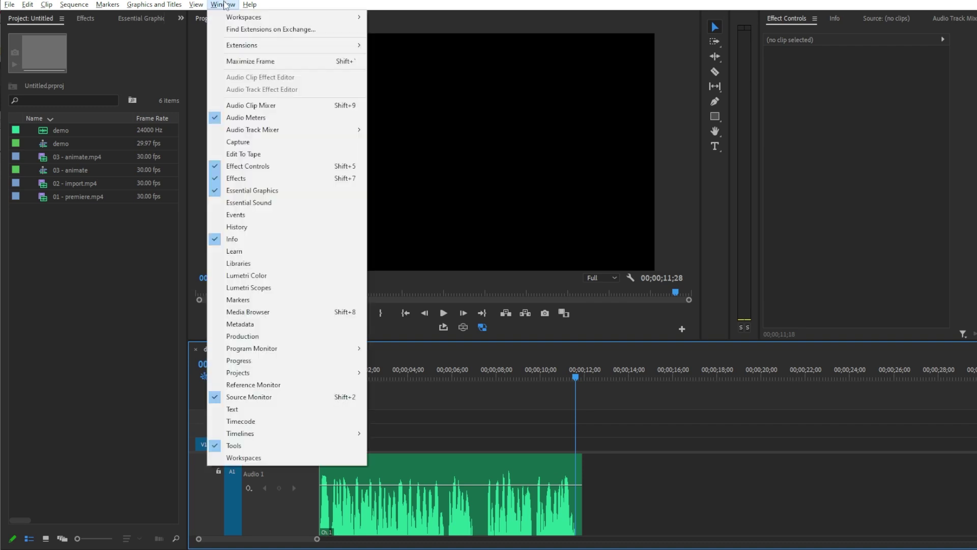
pyautogui.click(258, 408)
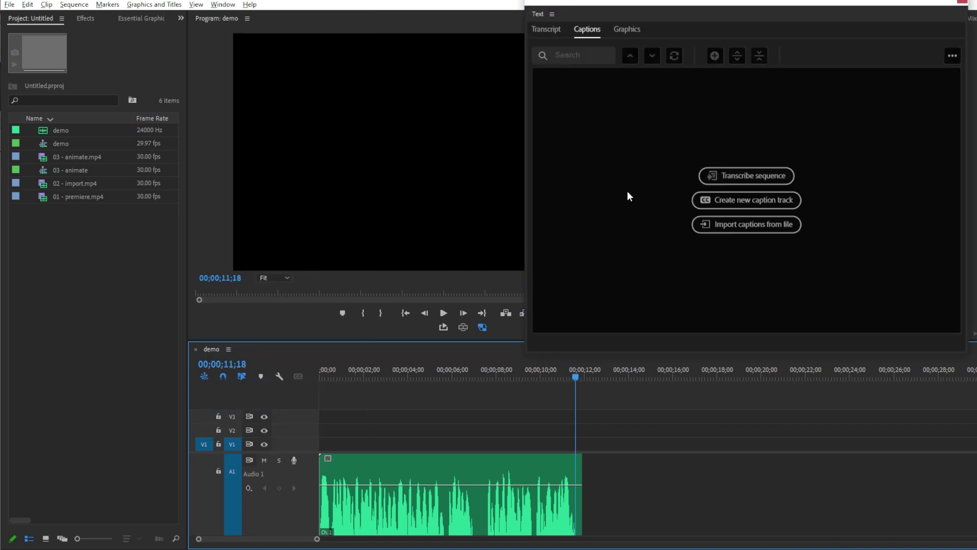
pyautogui.click(724, 175)
pyautogui.click(573, 383)
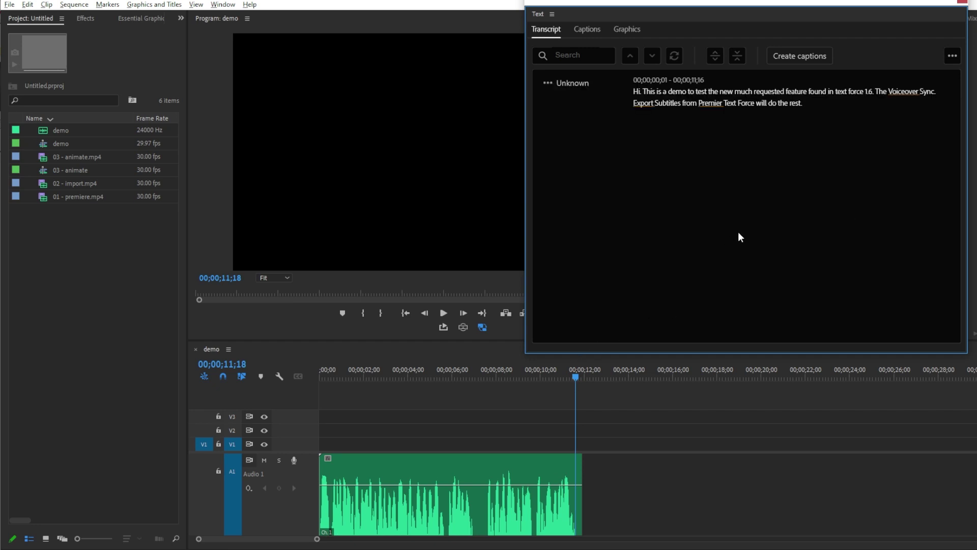
pyautogui.click(807, 57)
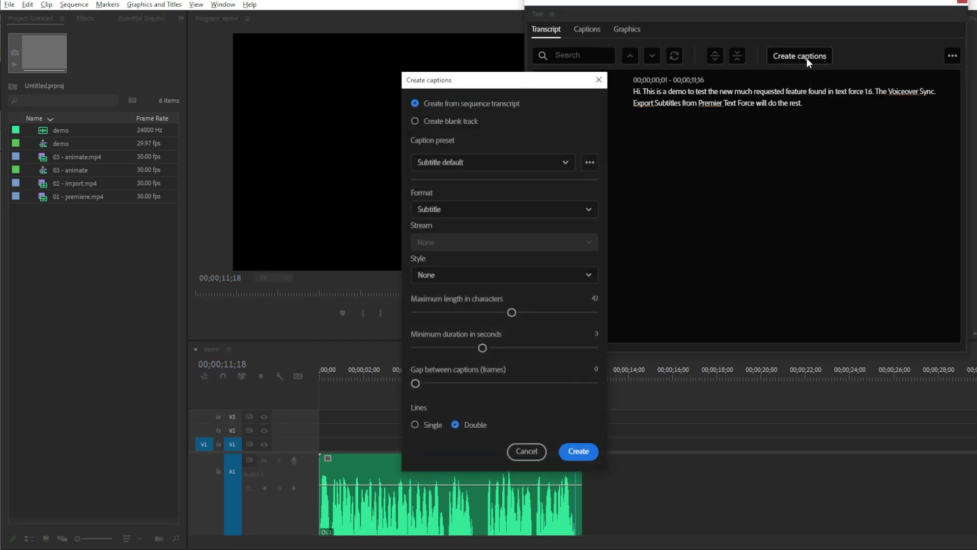
# Step: Create seven single-line subtitle captions, from 'Hi.' to 'Text Force will do the rest.'
pyautogui.click(415, 425)
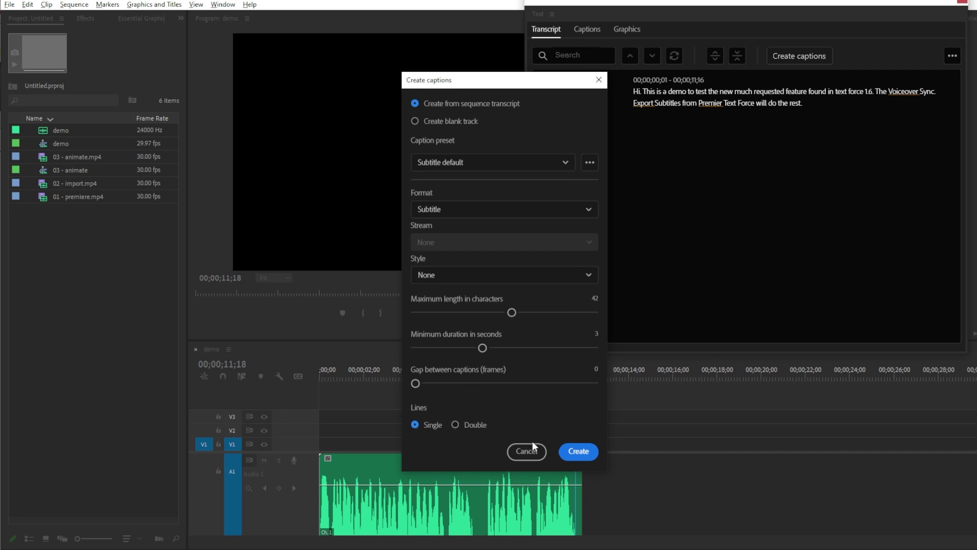
pyautogui.click(578, 451)
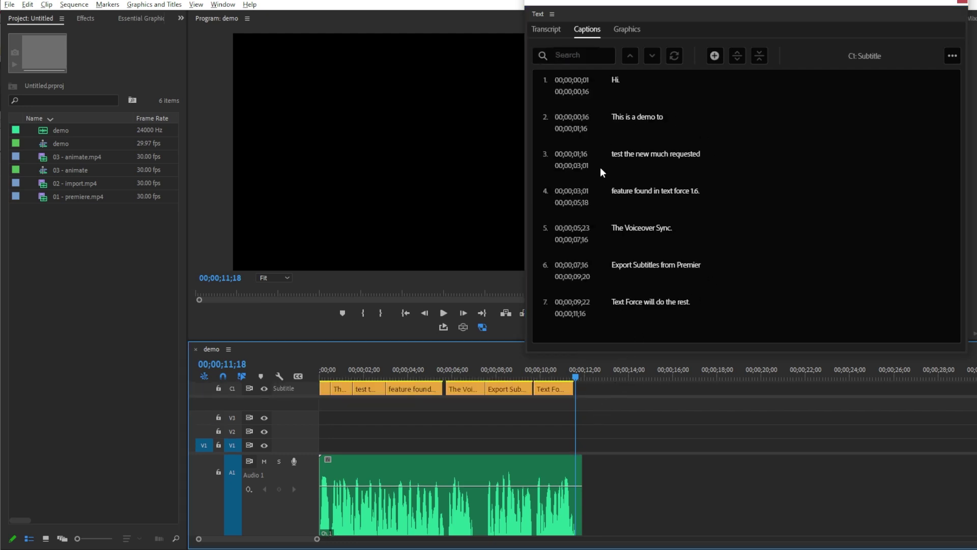
# Step: Export the captions to CSV as demo.csv in Text Force's media/captions folder
pyautogui.click(952, 56)
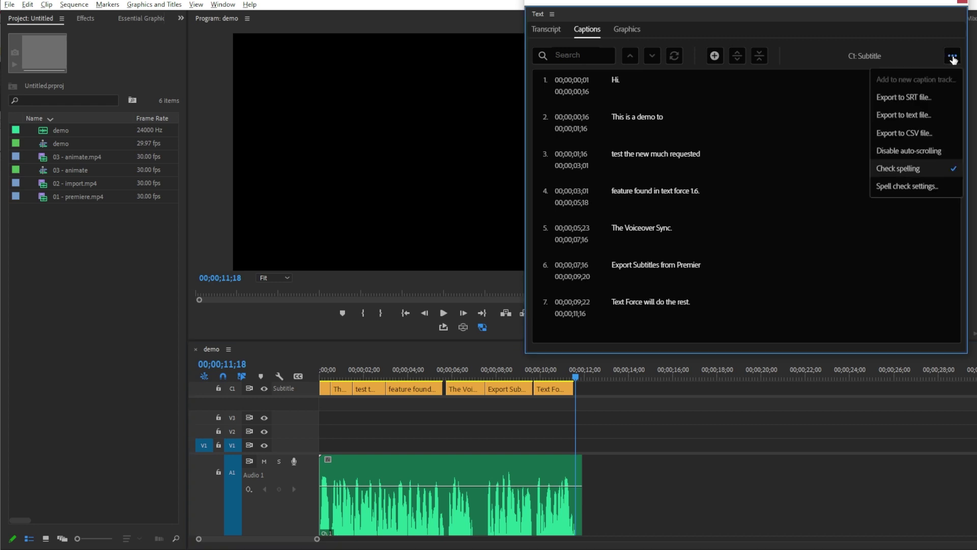
pyautogui.click(920, 135)
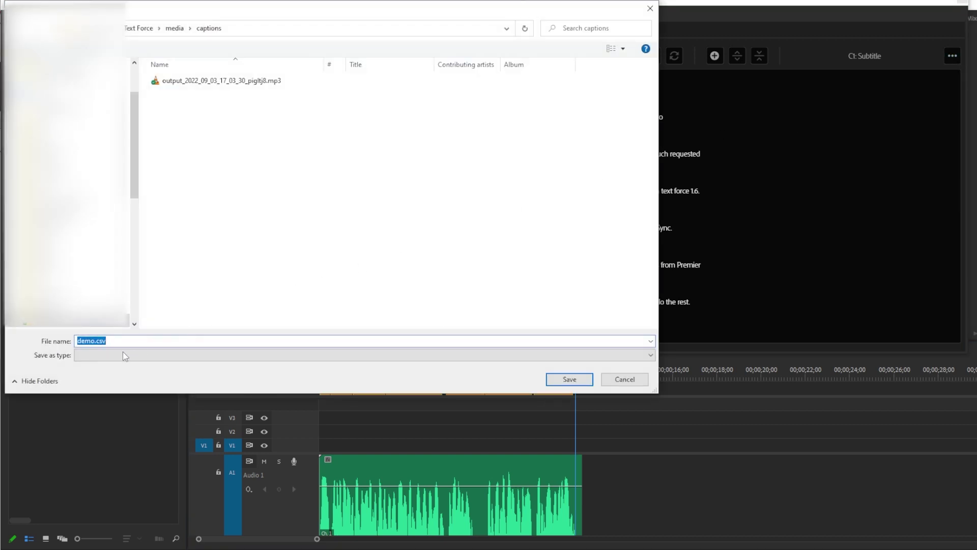
pyautogui.click(569, 380)
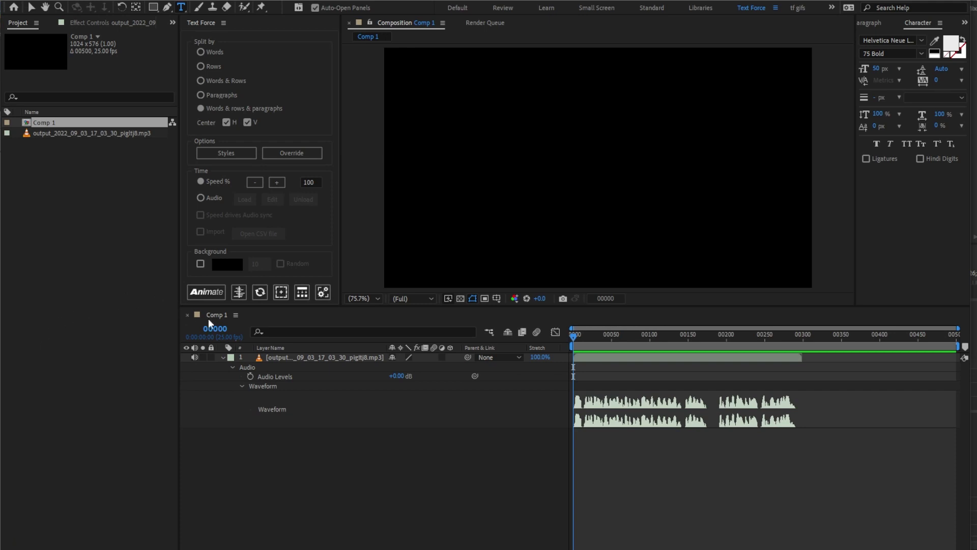
# Step: Select the voiceover audio layer and load it to drive Text Force caption timing
pyautogui.click(294, 355)
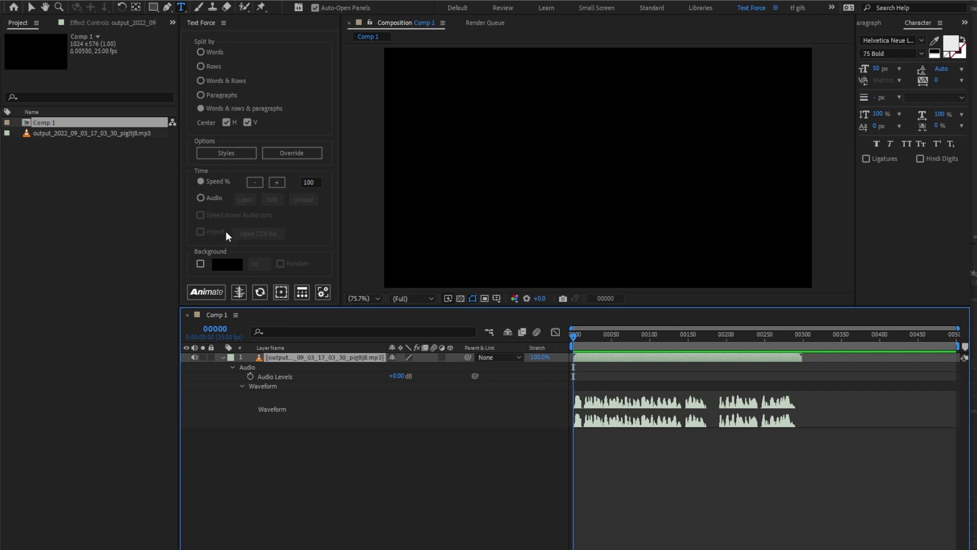
pyautogui.click(211, 198)
pyautogui.click(241, 200)
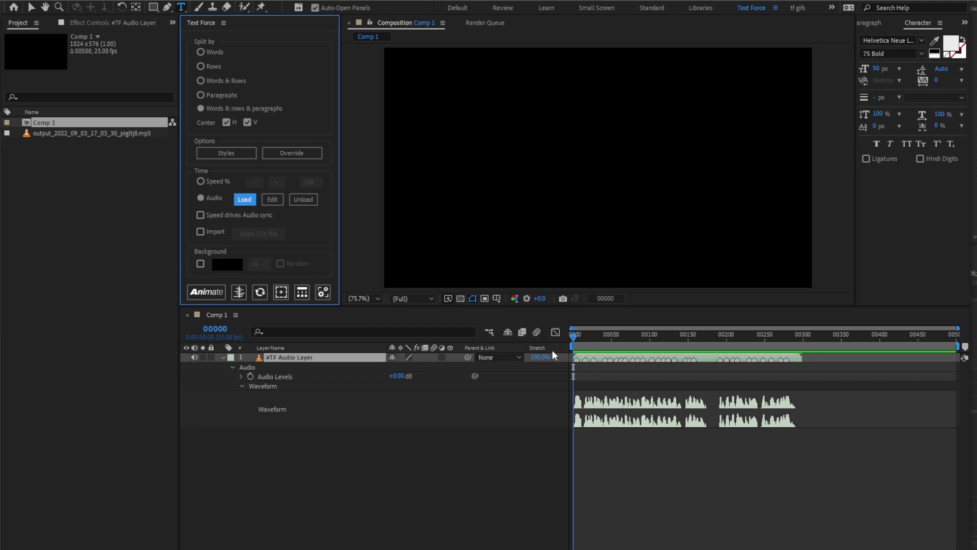
# Step: Enable CSV caption import and choose demo.csv as the caption file
pyautogui.click(219, 233)
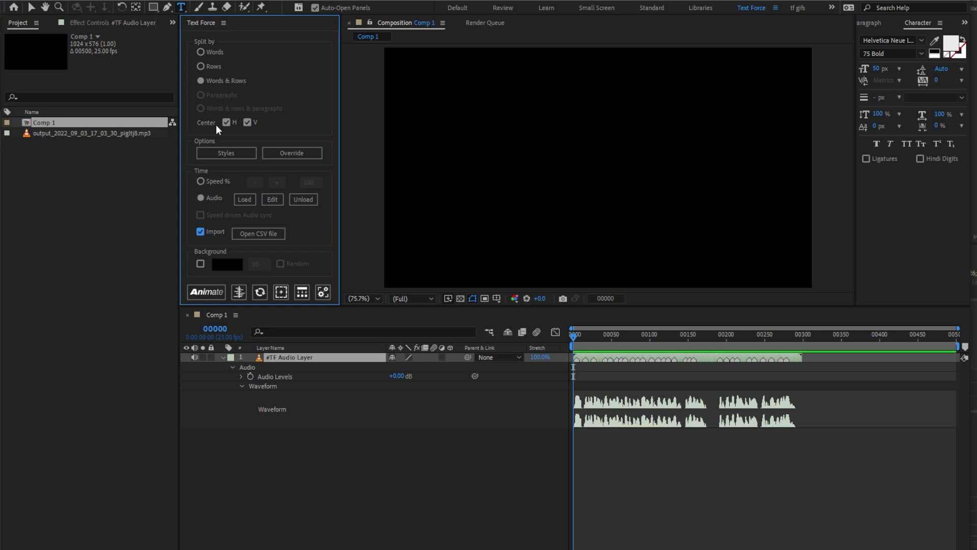
pyautogui.click(264, 234)
pyautogui.doubleClick(224, 80)
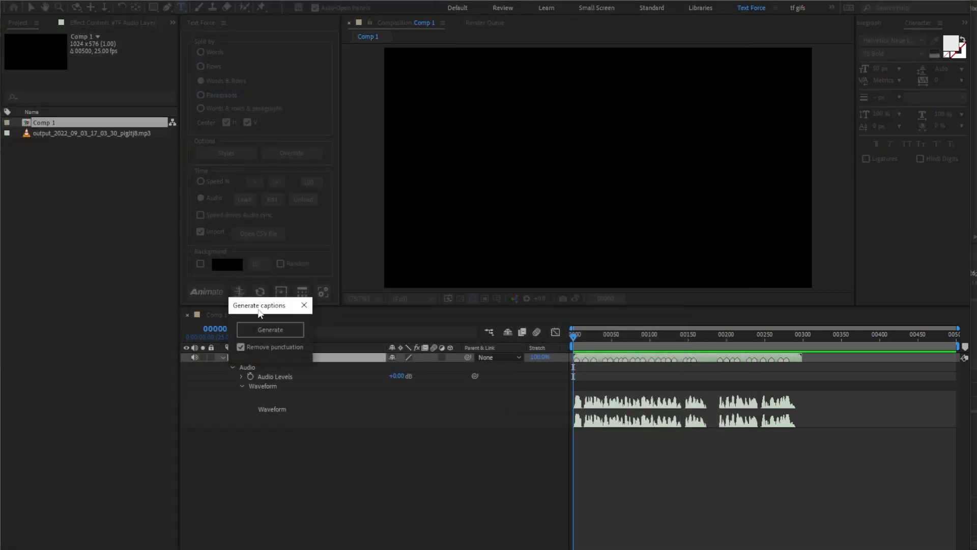
# Step: Generate seven caption layers from demo.csv and preview their timing against the voiceover
pyautogui.click(264, 329)
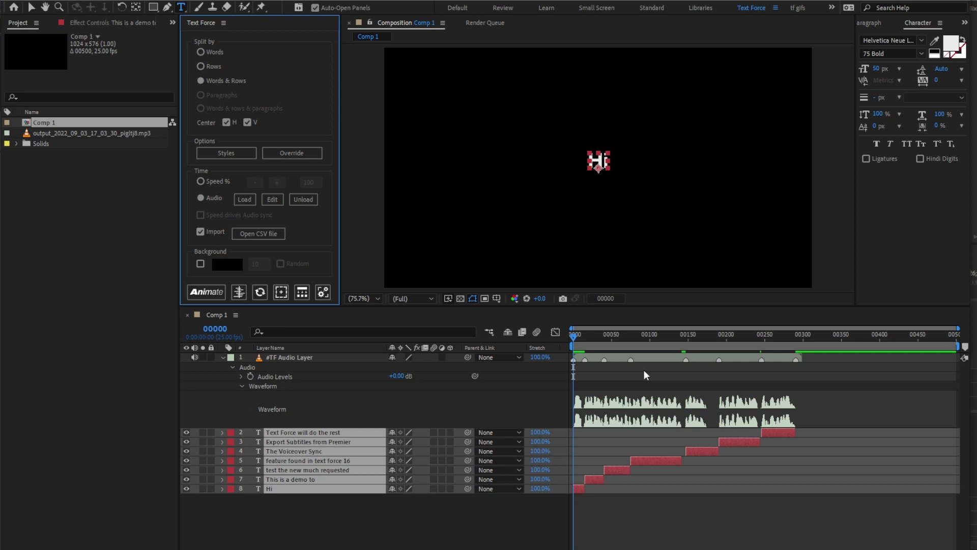
pyautogui.click(571, 334)
pyautogui.press('space')
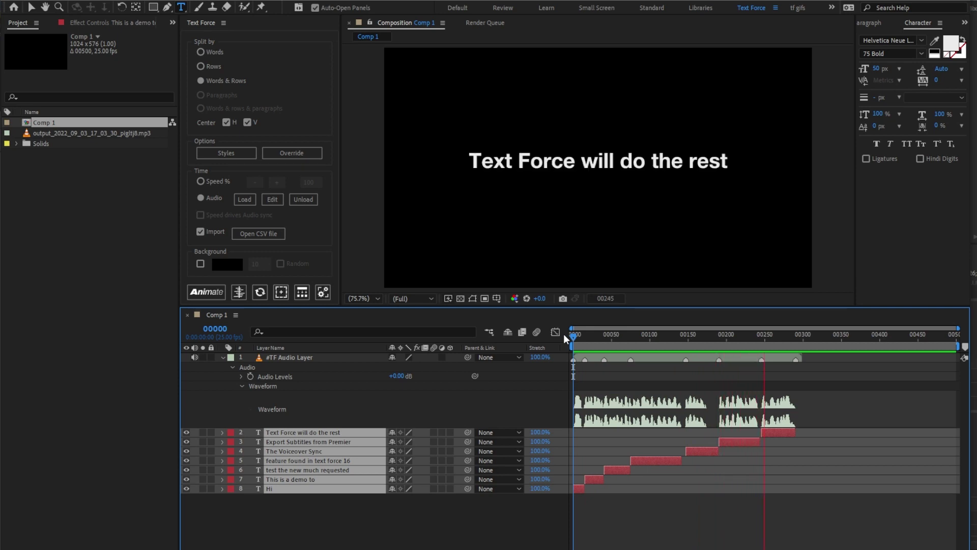
pyautogui.press('space')
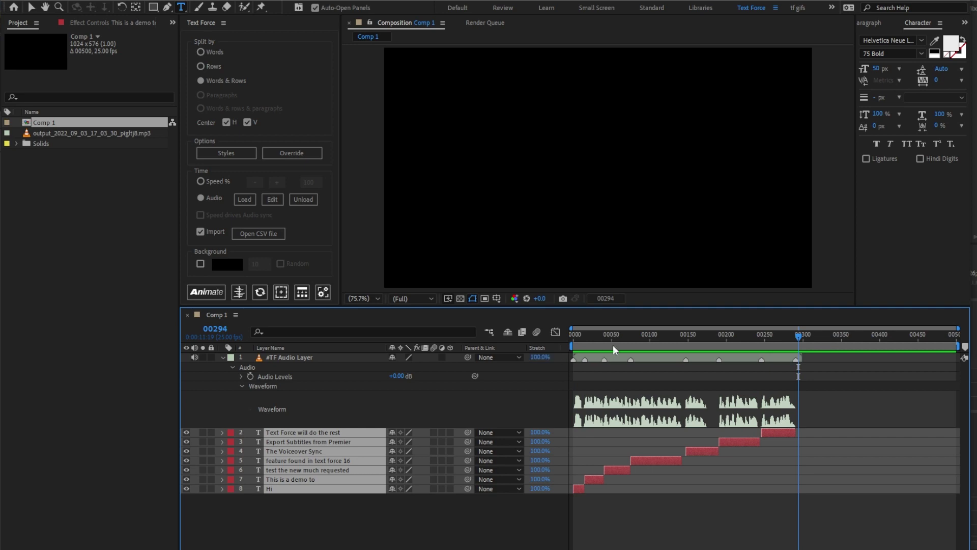
pyautogui.moveTo(645, 334); pyautogui.dragTo(660, 334)
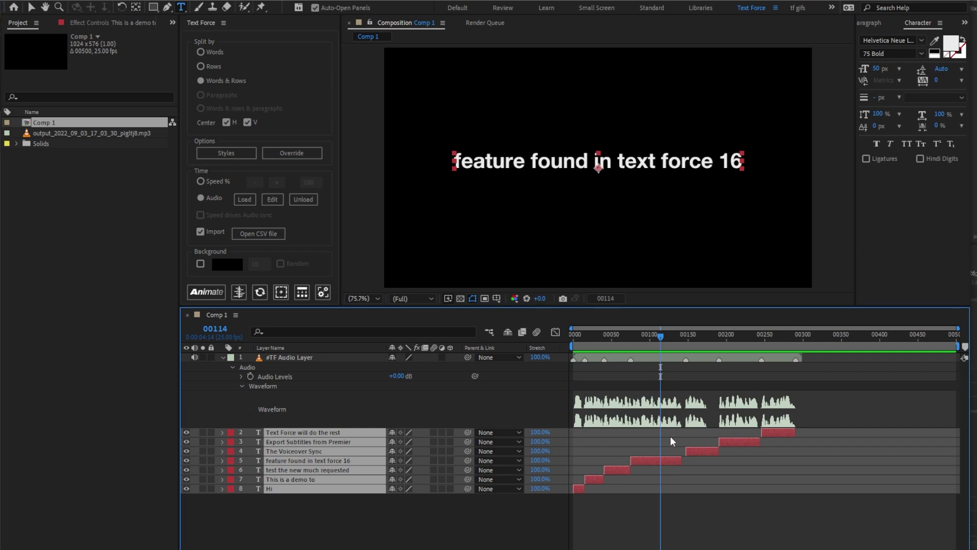
# Step: Correct the caption to read 'feature found in text force 1.6'
pyautogui.click(671, 456)
pyautogui.click(671, 457)
pyautogui.click(732, 161)
pyautogui.write('.')
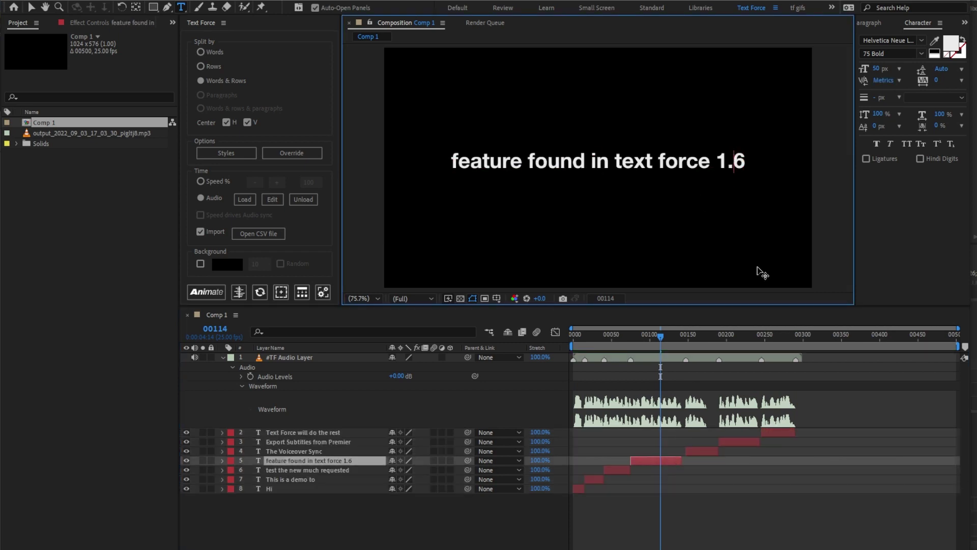
# Step: Correct the later caption to read 'Export Subtitles from Premiere'
pyautogui.click(773, 337)
pyautogui.moveTo(772, 337); pyautogui.dragTo(747, 334)
pyautogui.click(746, 161)
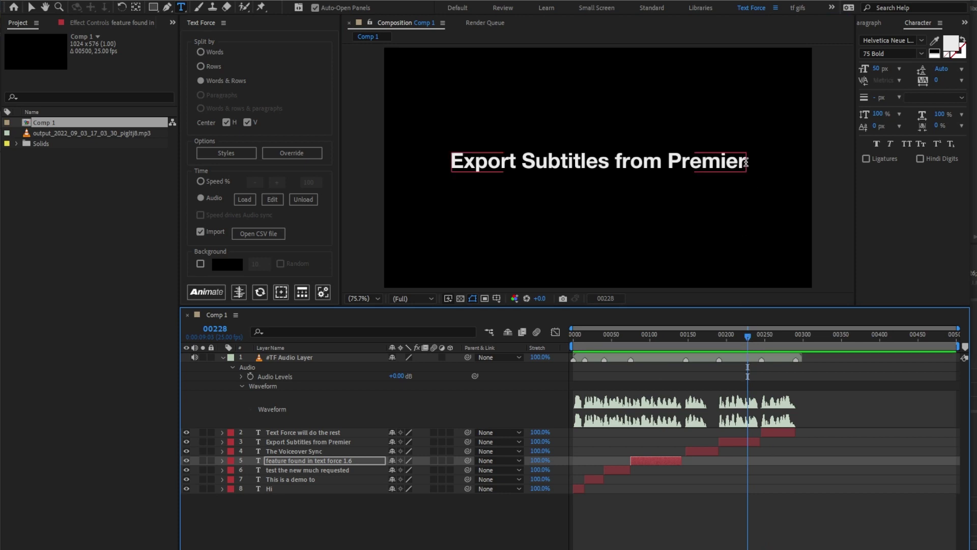
pyautogui.write('e')
pyautogui.click(737, 444)
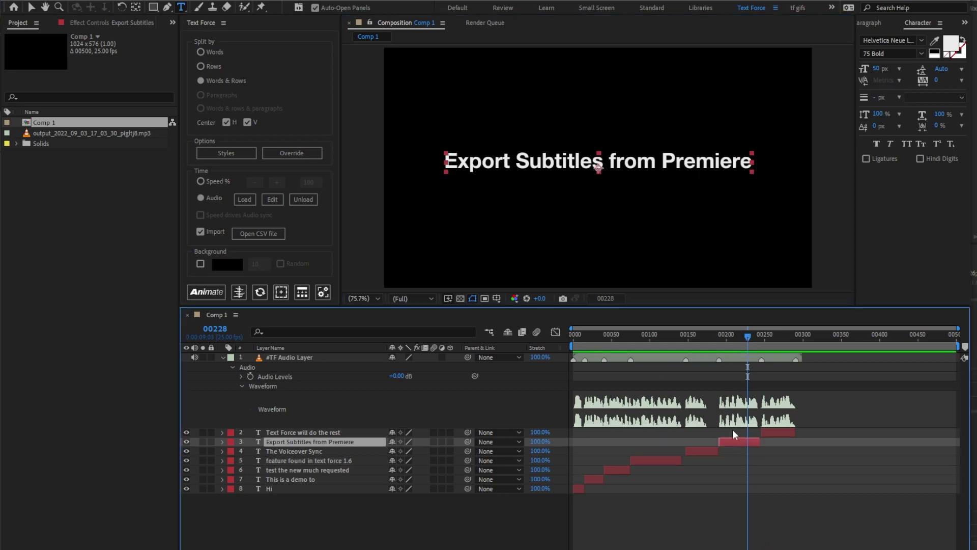
# Step: Select caption layers 2 through 8 and animate them from the first frame
pyautogui.moveTo(358, 518); pyautogui.dragTo(300, 432)
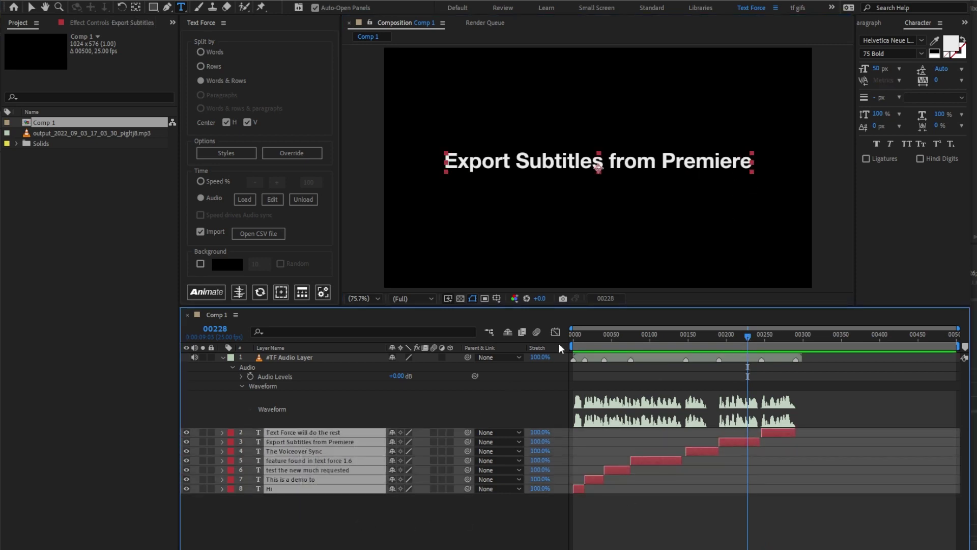
pyautogui.press('Home')
pyautogui.hotkey('ctrl', '`')
pyautogui.click(215, 291)
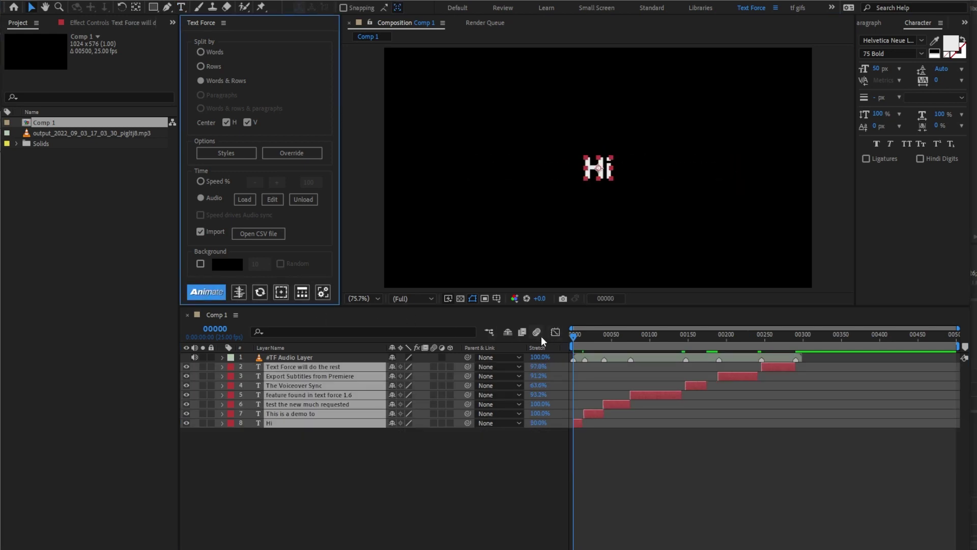
# Step: Preview the animated captions and stop back at the first frame
pyautogui.click(574, 334)
pyautogui.press('space')
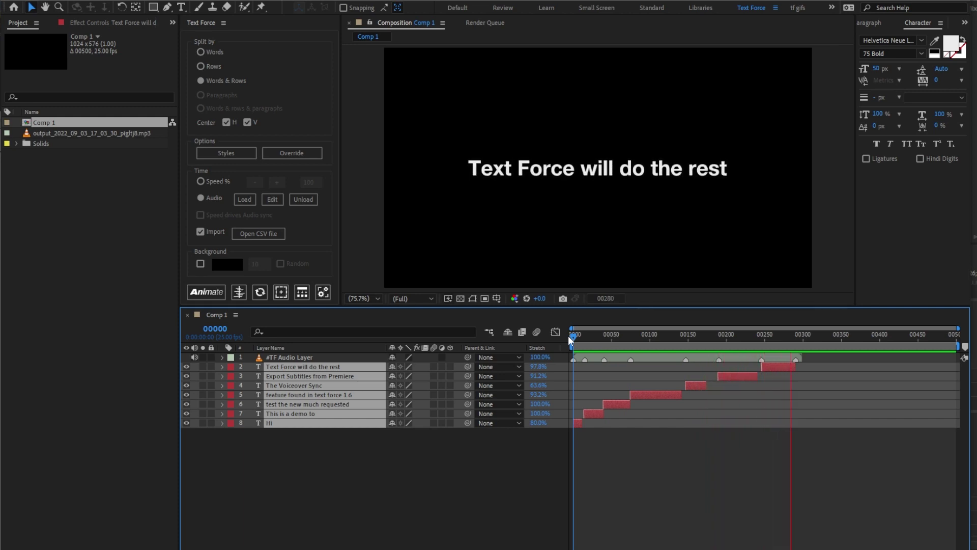
pyautogui.click(569, 334)
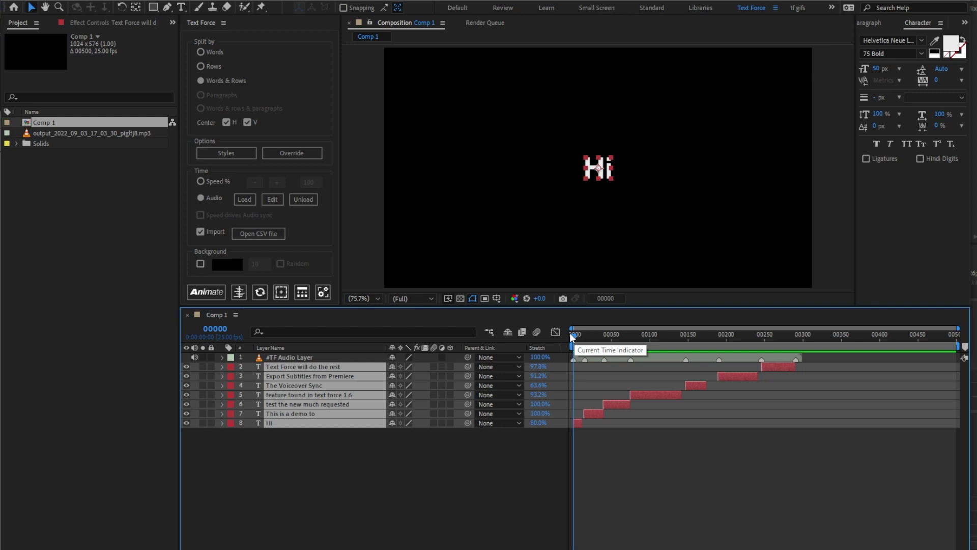
# Step: Re-animate the captions split by Rows with only the Blink style active
pyautogui.click(244, 155)
pyautogui.click(179, 34)
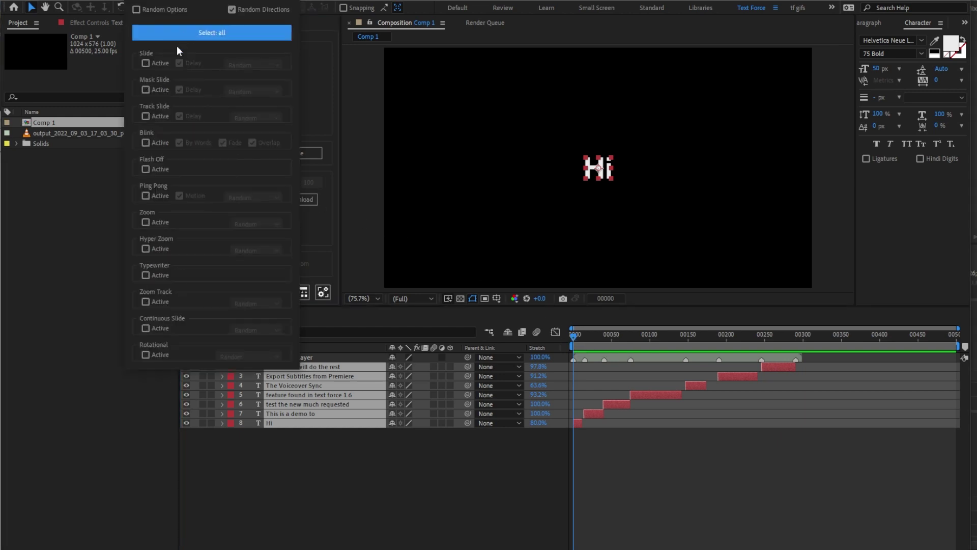
pyautogui.click(151, 142)
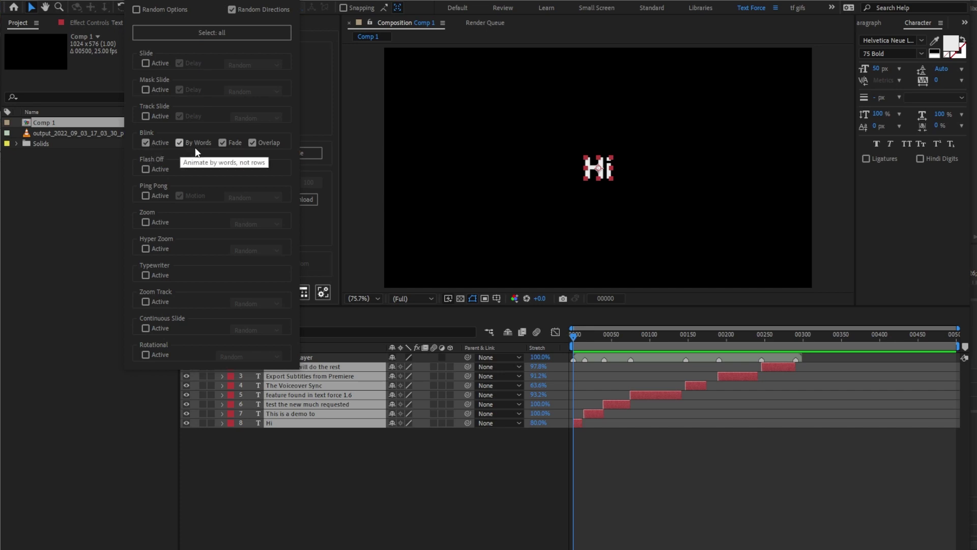
pyautogui.click(294, 6)
pyautogui.click(219, 65)
pyautogui.click(197, 293)
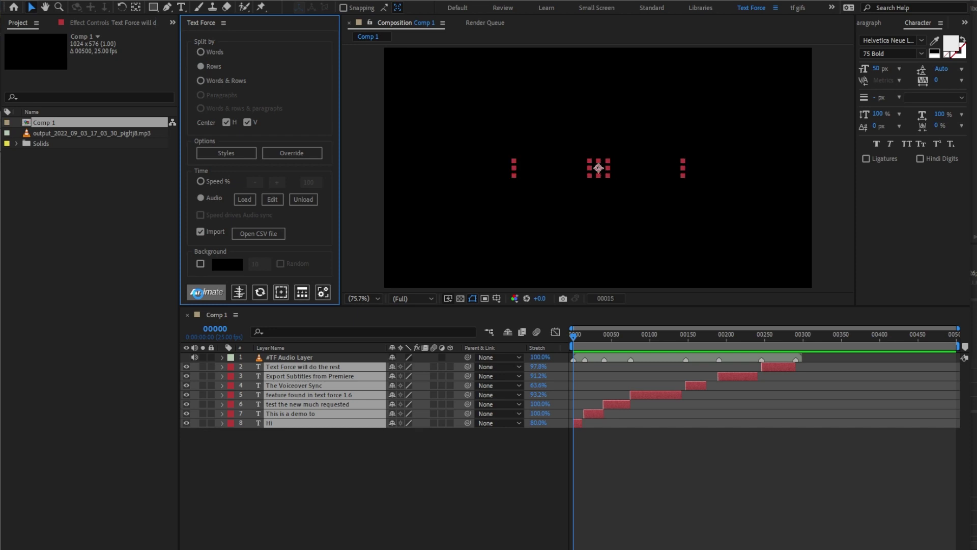
# Step: Preview the Blink animation, then select all eight layers including the audio
pyautogui.click(566, 335)
pyautogui.press('space')
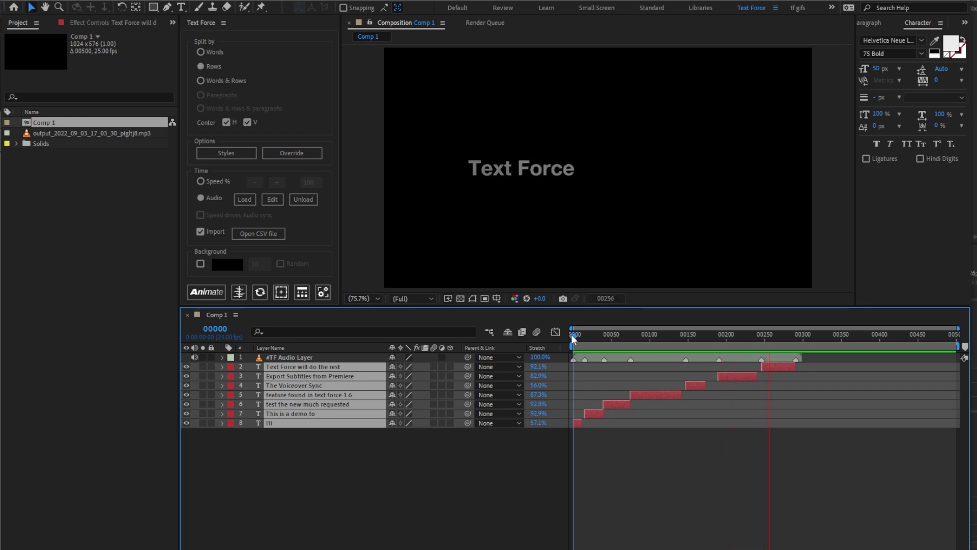
pyautogui.click(573, 337)
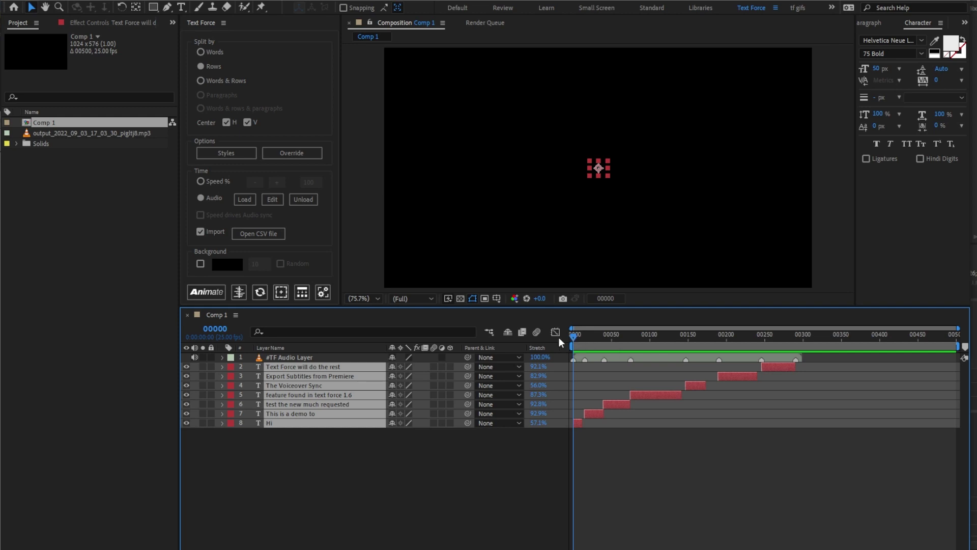
pyautogui.moveTo(356, 450); pyautogui.dragTo(300, 358)
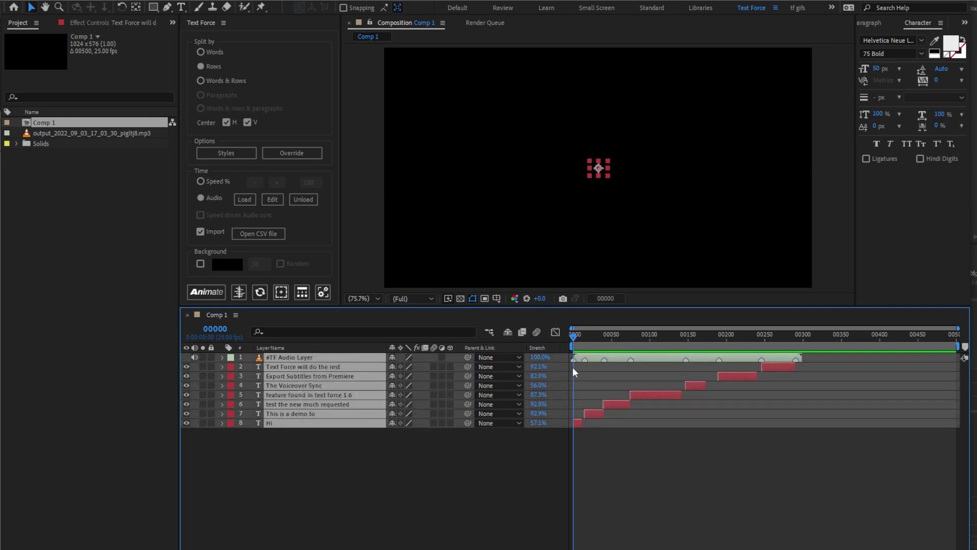
# Step: Shift all layers slightly later and move the audio markers 3 frames earlier with Delay -3
pyautogui.moveTo(594, 357); pyautogui.dragTo(601, 357)
pyautogui.moveTo(356, 450); pyautogui.dragTo(296, 368)
pyautogui.click(276, 197)
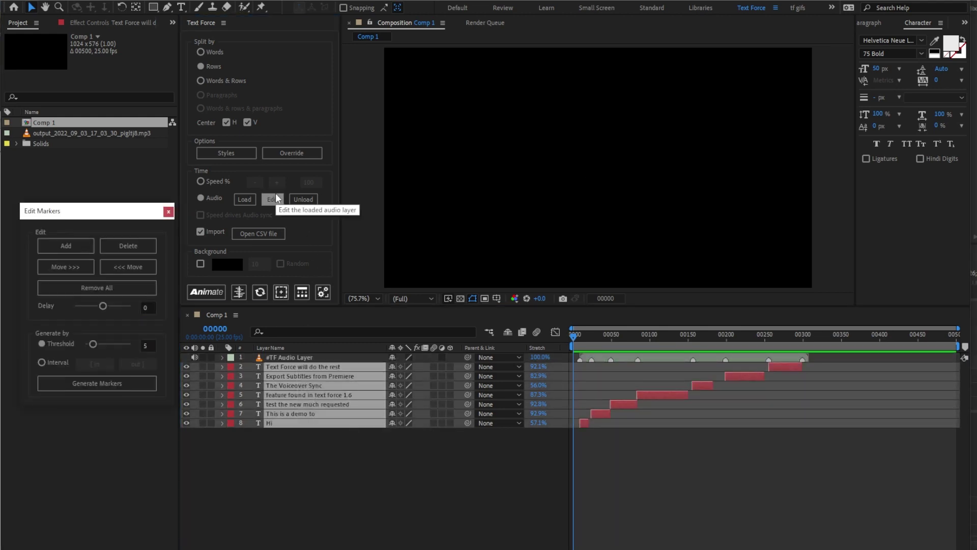
pyautogui.click(148, 307)
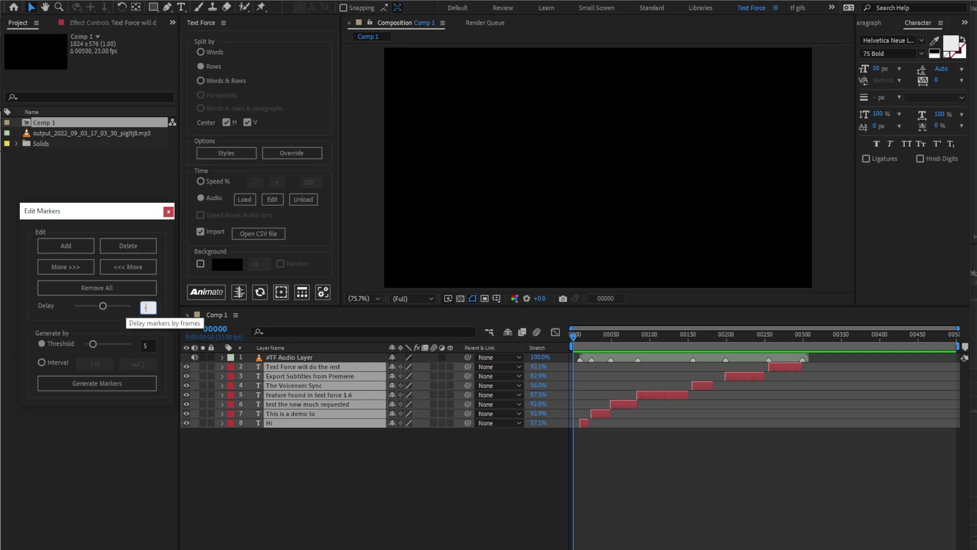
pyautogui.write('-3')
pyautogui.press('Return')
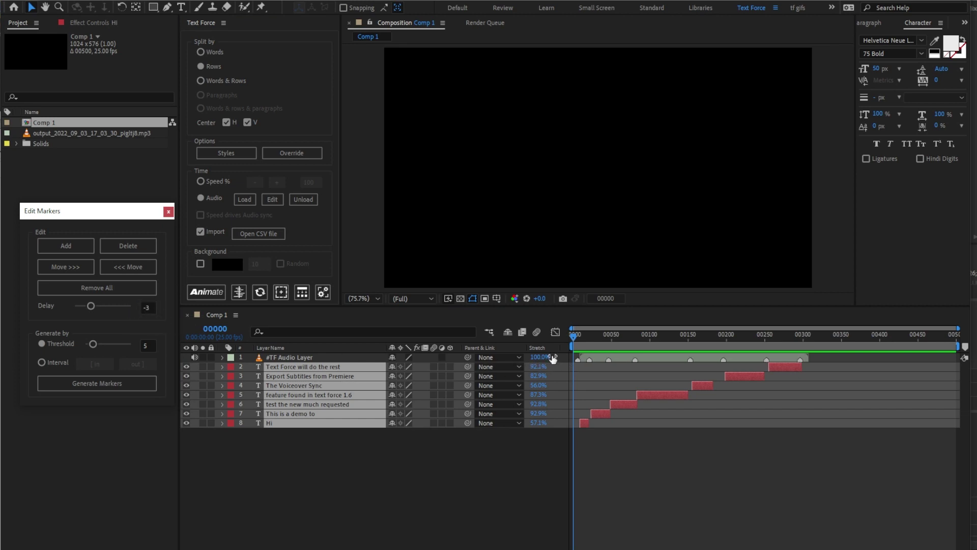
pyautogui.click(168, 211)
# Step: Re-animate caption layers 2–8 to the shifted markers and preview the result
pyautogui.click(210, 292)
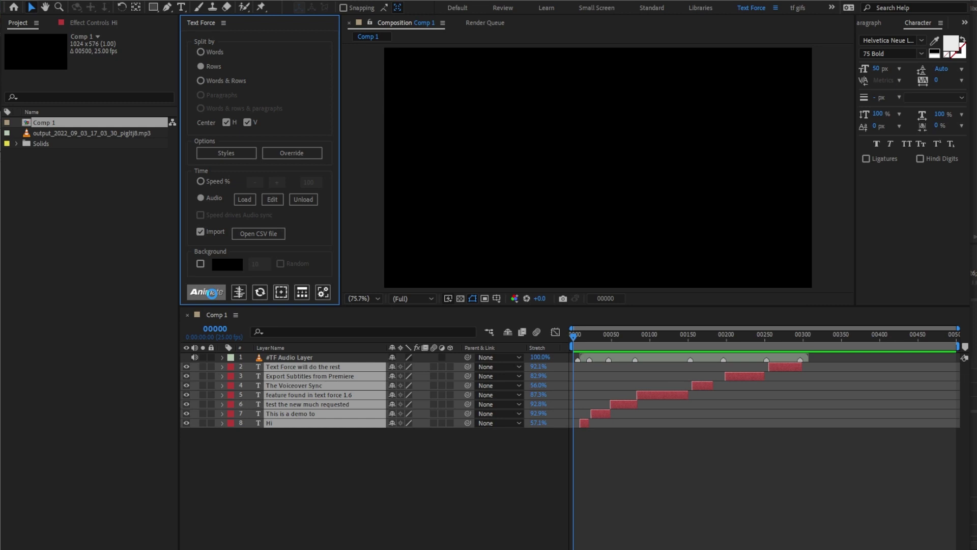
pyautogui.click(545, 337)
pyautogui.press('space')
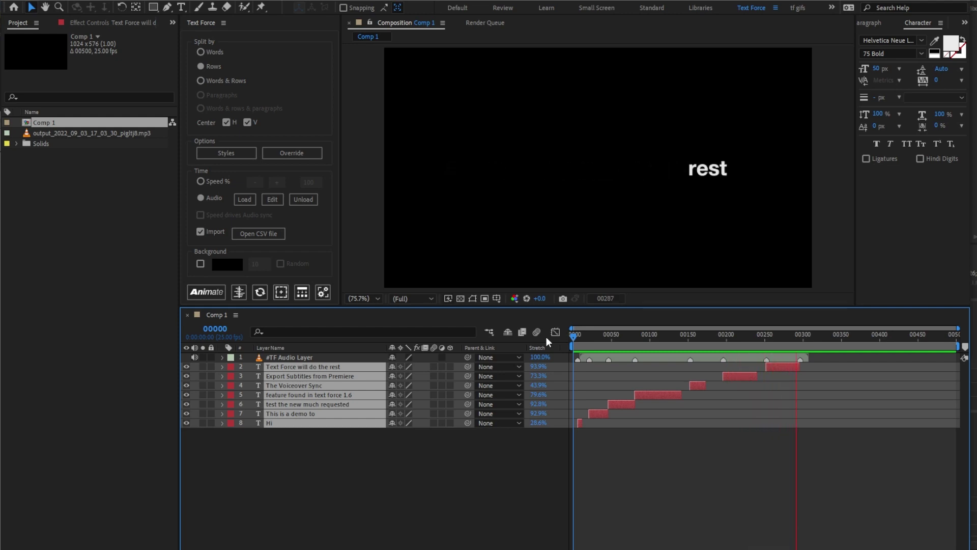
pyautogui.press('space')
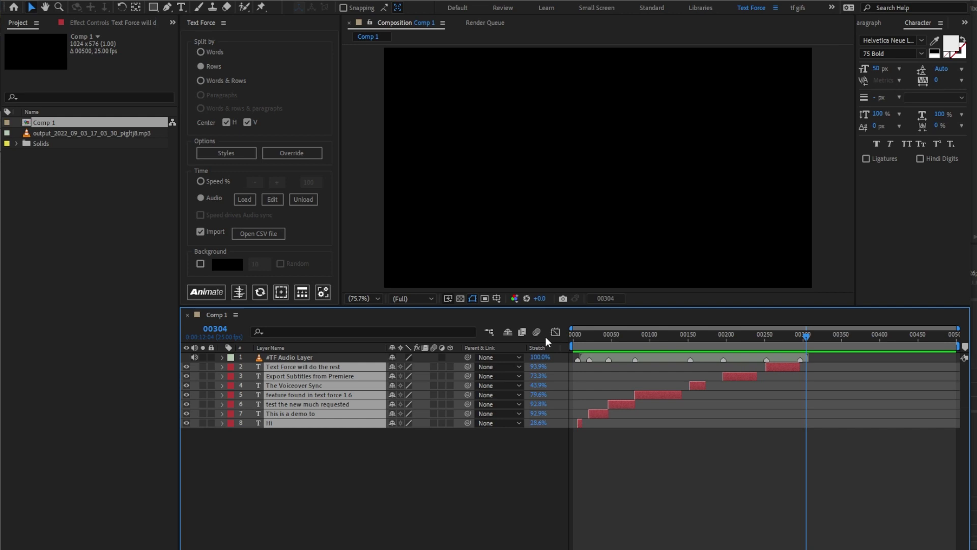
# Step: With captions split by words, switch Text Force timing to Speed % at 100
pyautogui.click(217, 52)
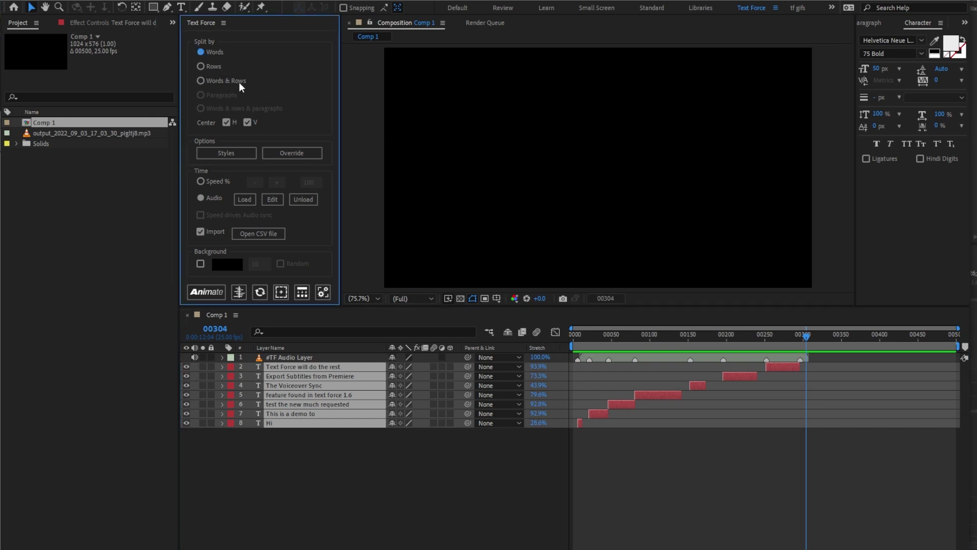
pyautogui.click(239, 154)
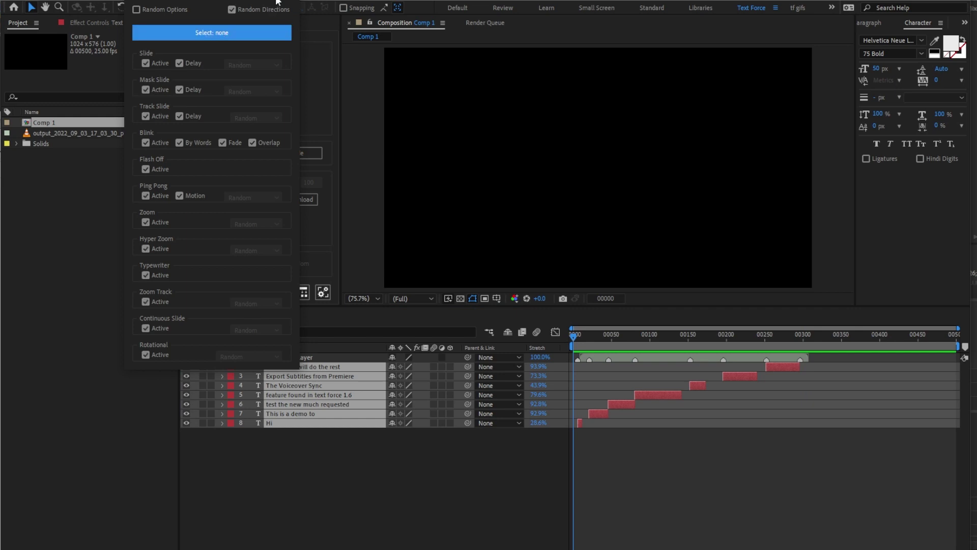
pyautogui.click(206, 293)
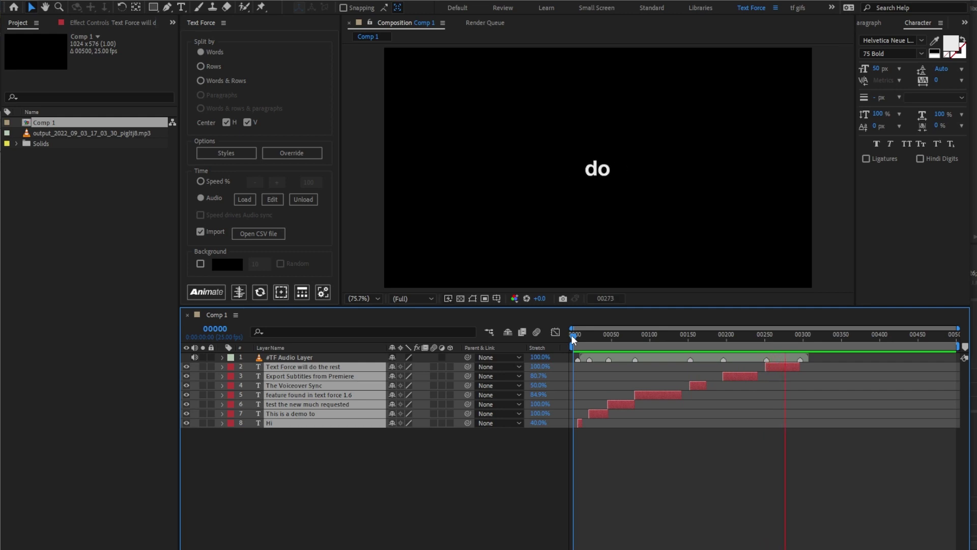
pyautogui.press('space')
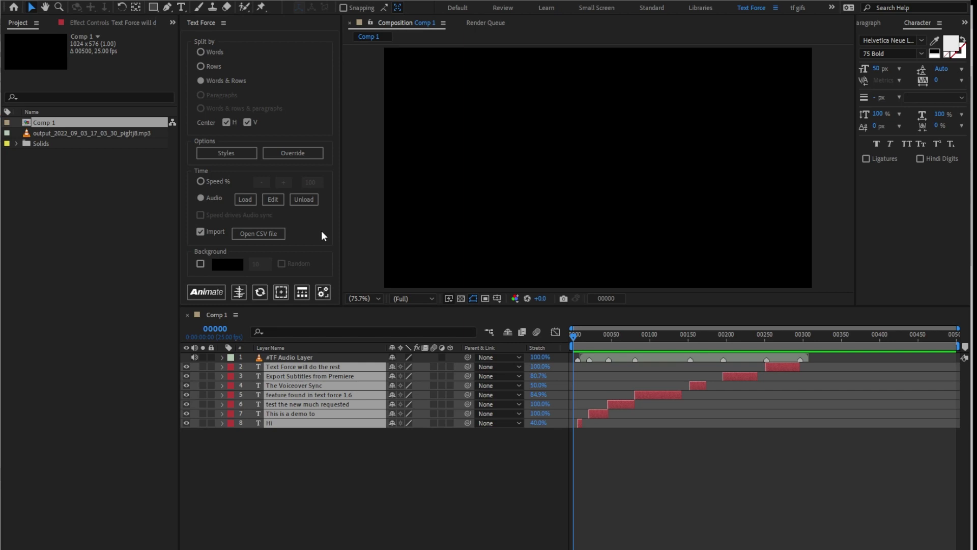
pyautogui.click(216, 183)
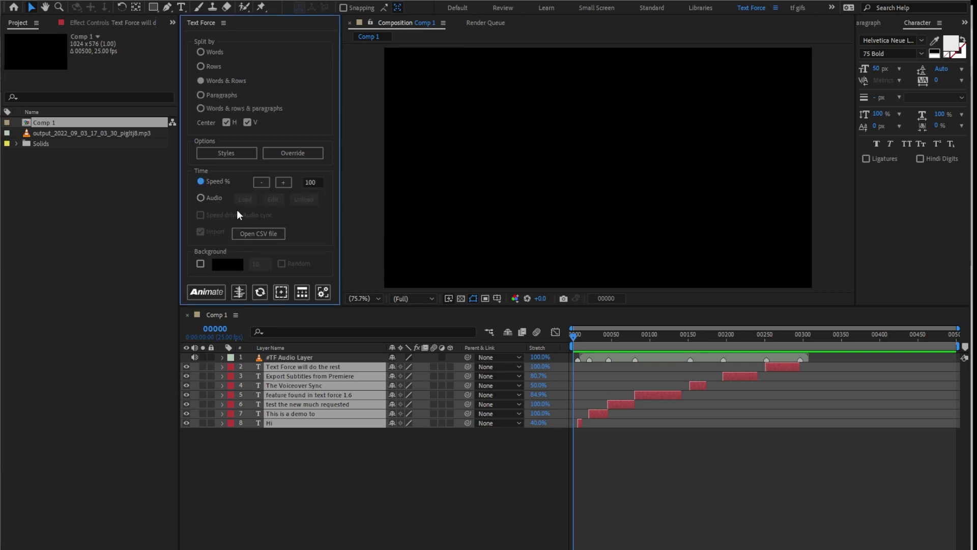
# Step: Set timing to Audio and load the markers from the #TF Audio Layer
pyautogui.click(208, 199)
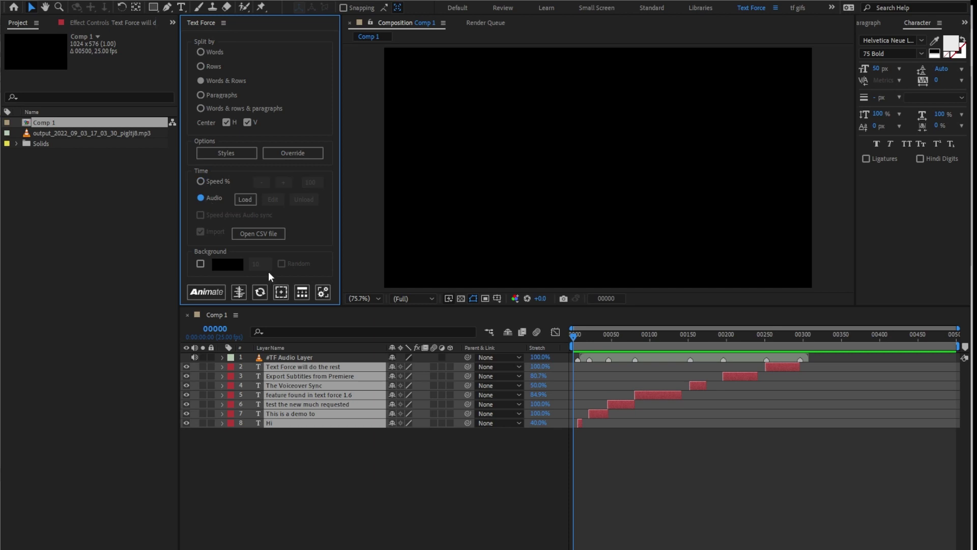
pyautogui.click(299, 360)
pyautogui.click(245, 199)
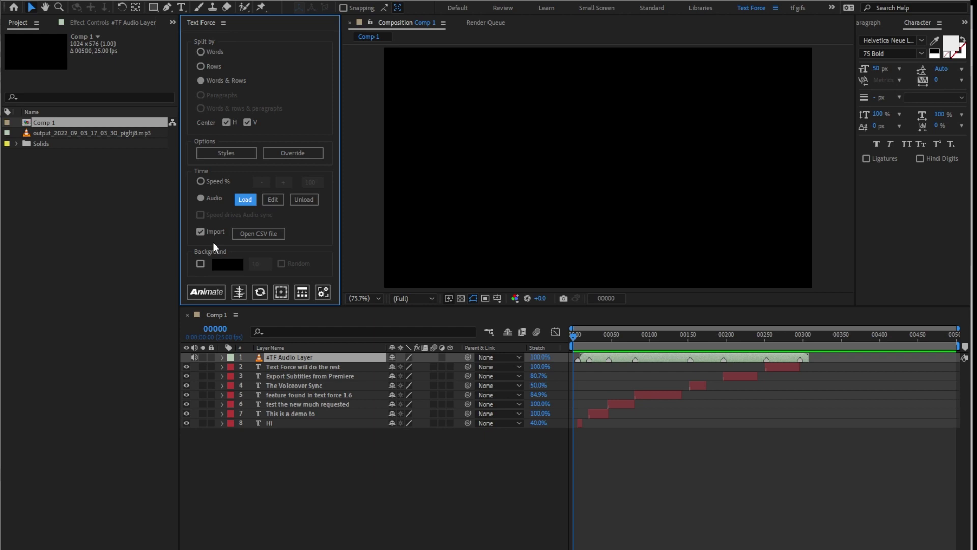
# Step: Animate the seven caption layers 2–8 and preview the animation
pyautogui.moveTo(267, 458); pyautogui.dragTo(294, 368)
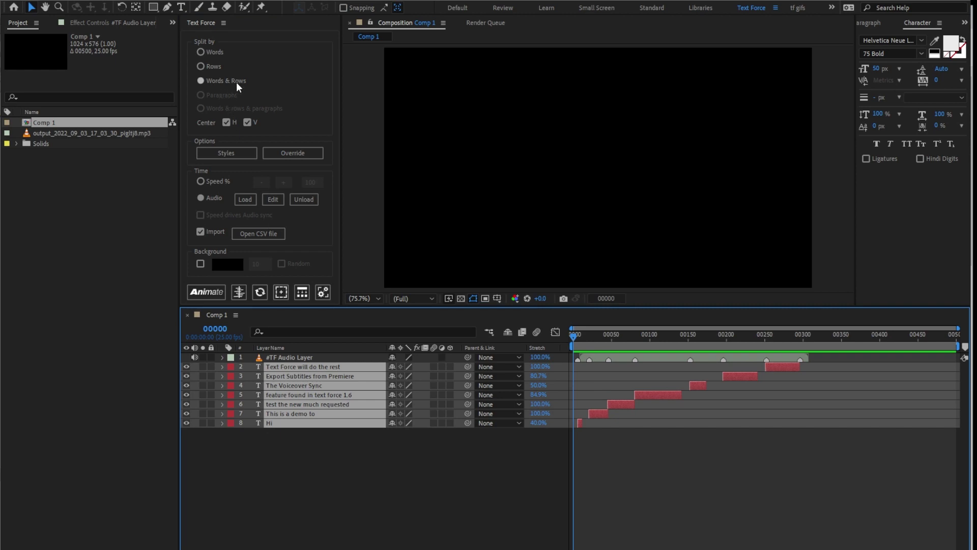
pyautogui.click(207, 292)
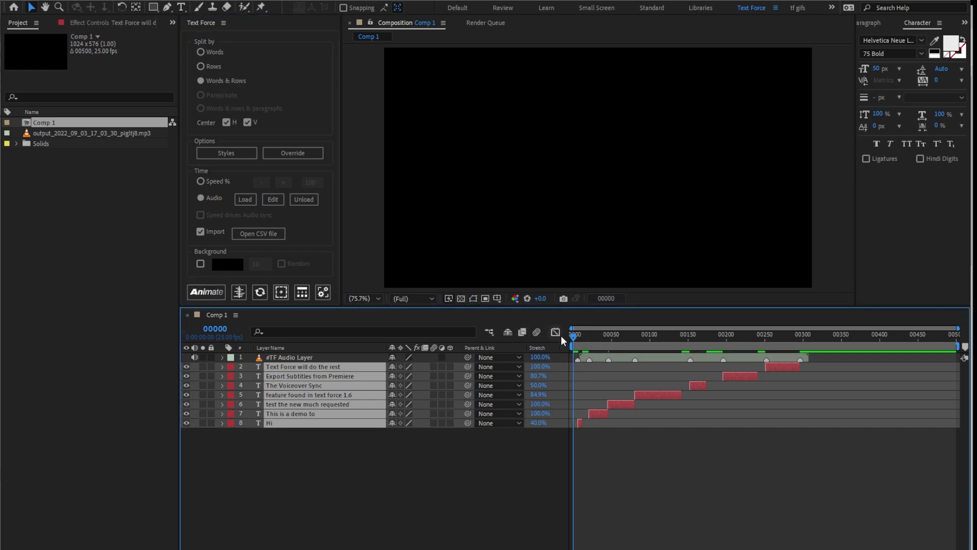
pyautogui.press('space')
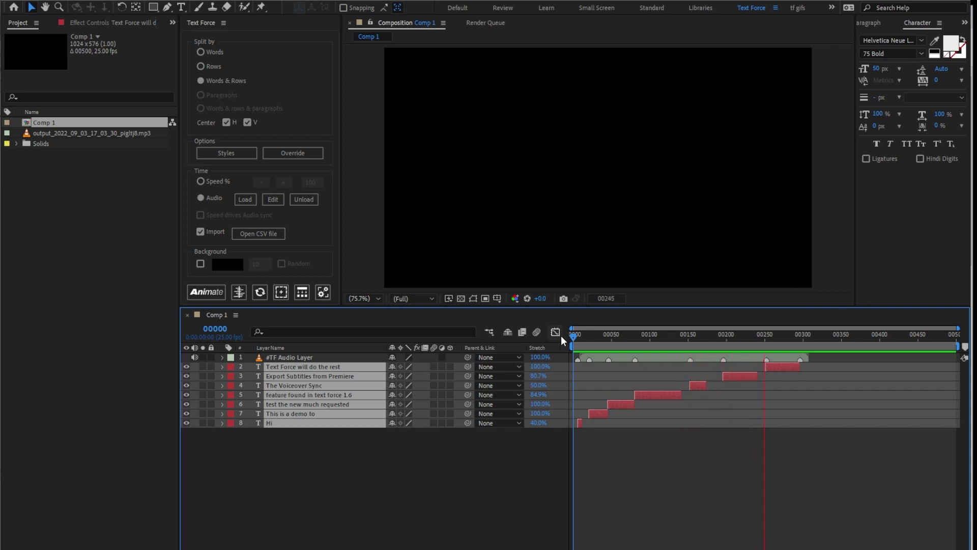
pyautogui.press('space')
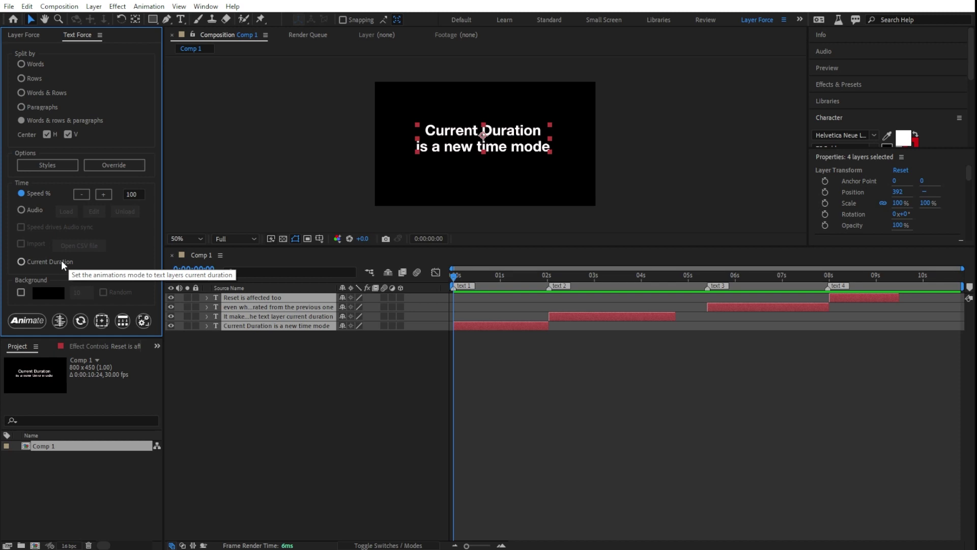
# Step: Set timing to Current Duration, animate the four caption layers, and preview
pyautogui.click(63, 265)
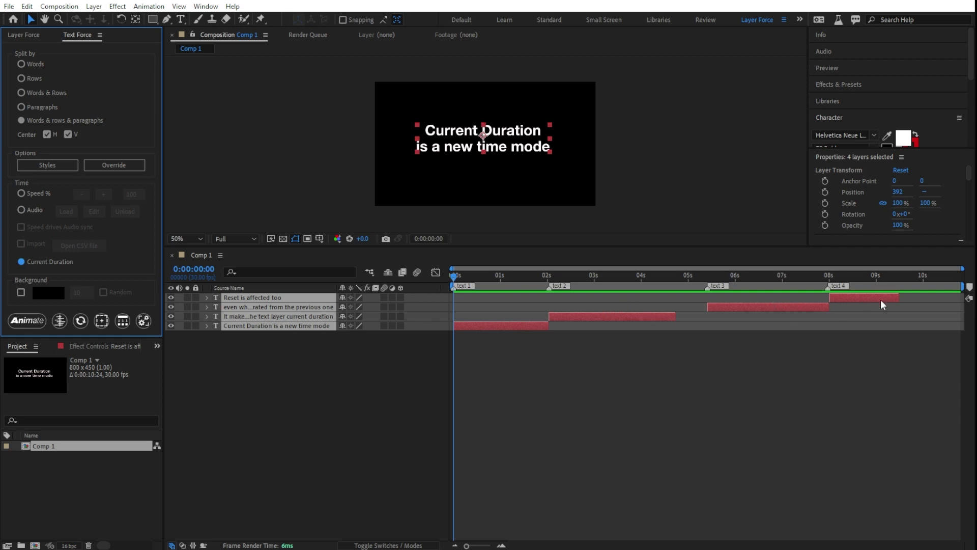
pyautogui.click(38, 319)
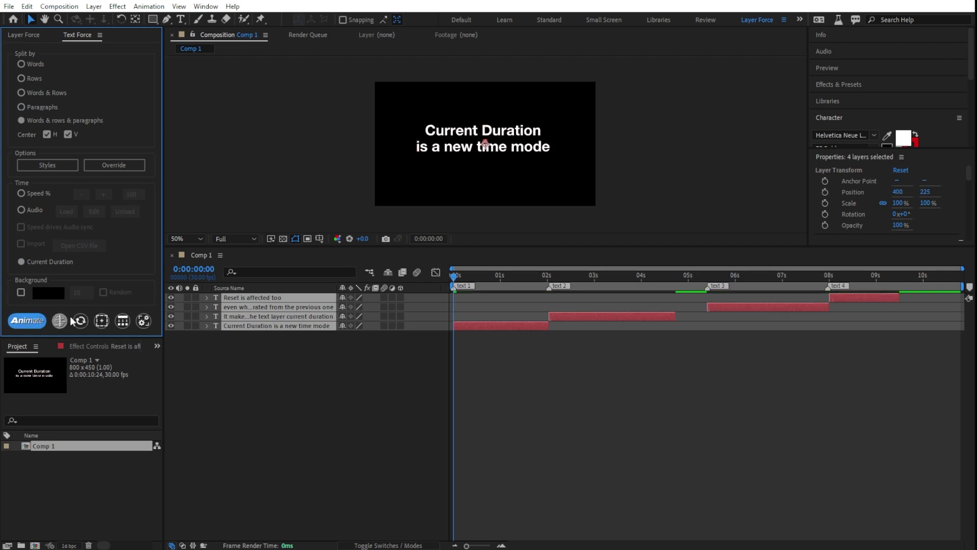
pyautogui.click(246, 312)
pyautogui.press('space')
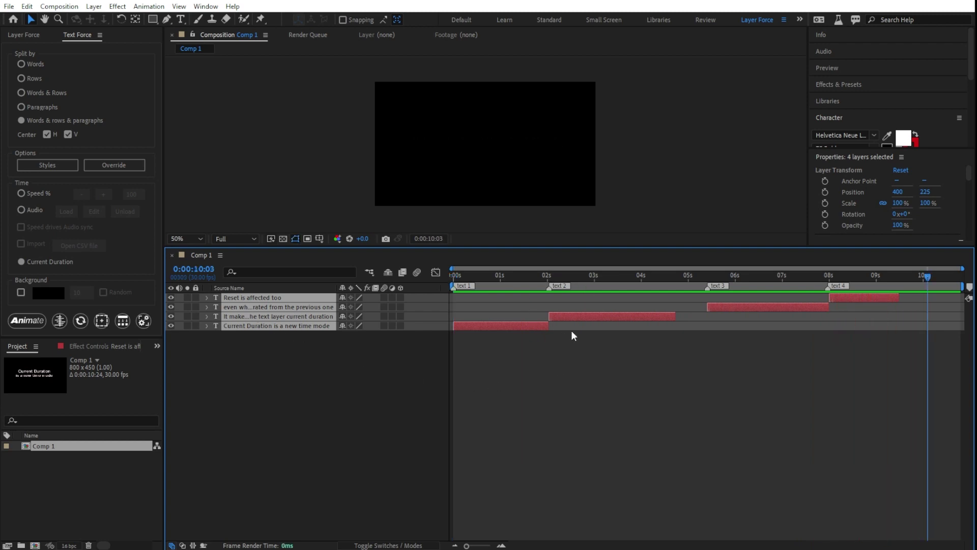
# Step: Re-animate from the start with captions split into lines, preview, then merge them back
pyautogui.press('Home')
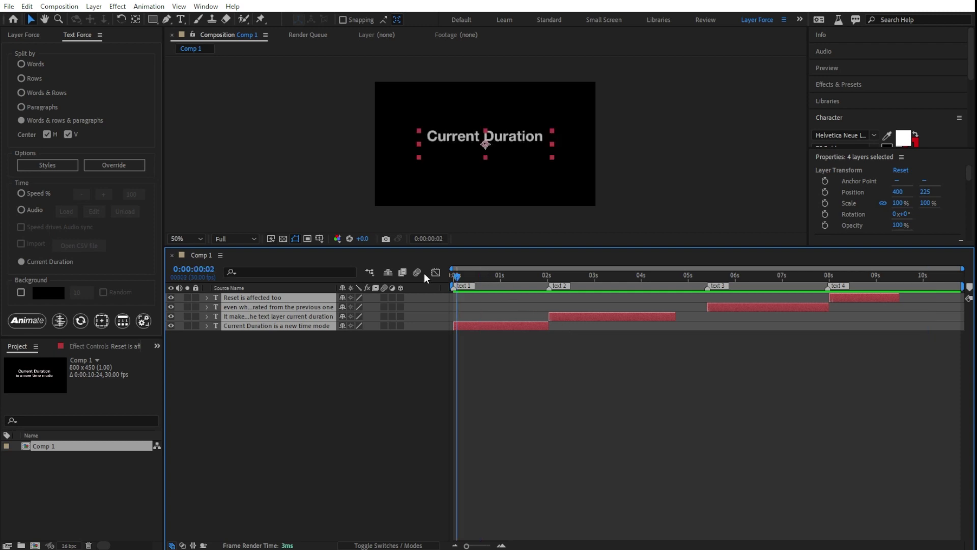
pyautogui.click(28, 319)
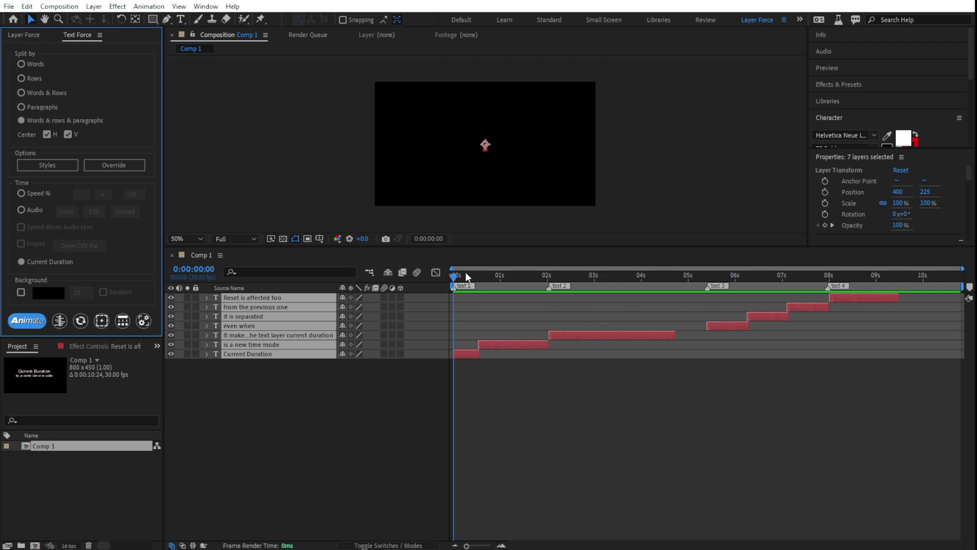
pyautogui.press('space')
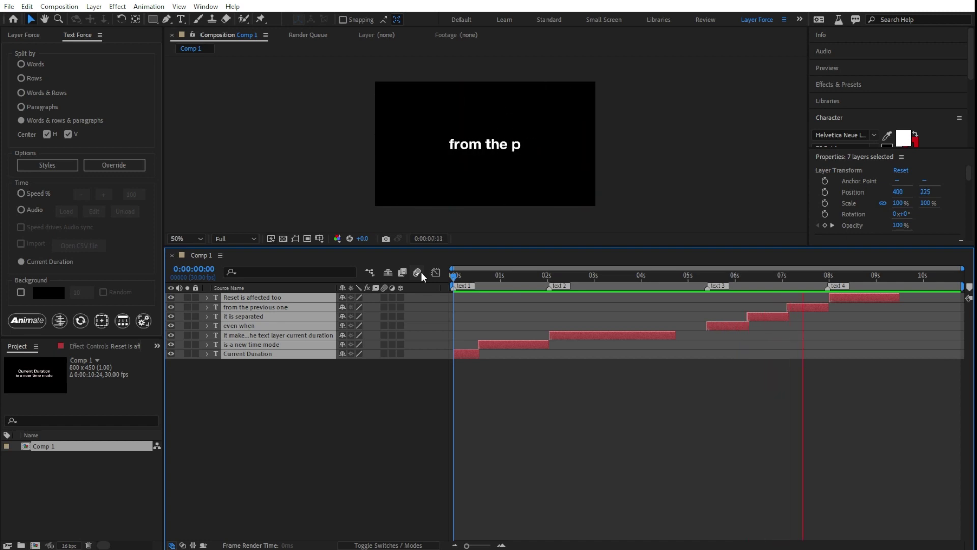
pyautogui.press('space')
pyautogui.click(81, 321)
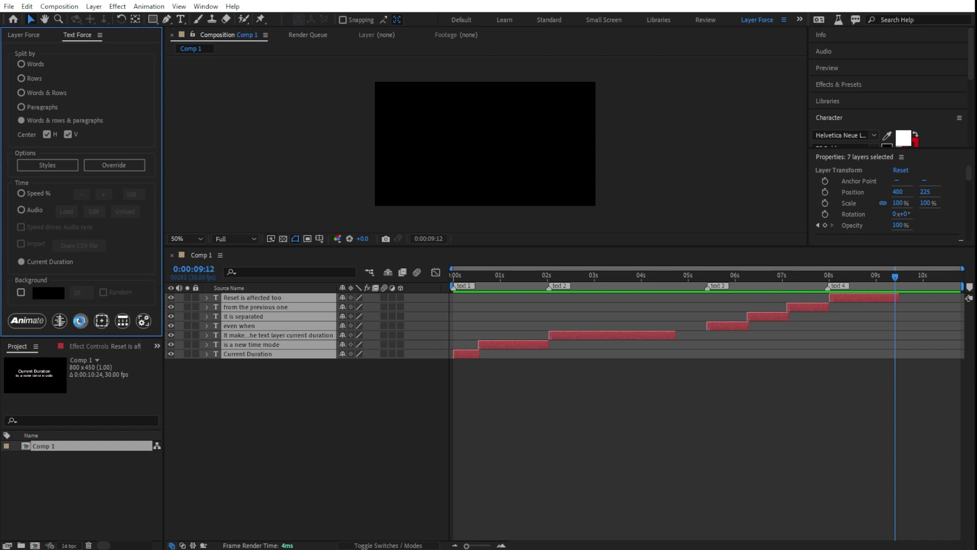
# Step: Trim the first two caption layers' out-points, reset their animation, and re-animate all four
pyautogui.click(523, 305)
pyautogui.moveTo(547, 326); pyautogui.dragTo(511, 332)
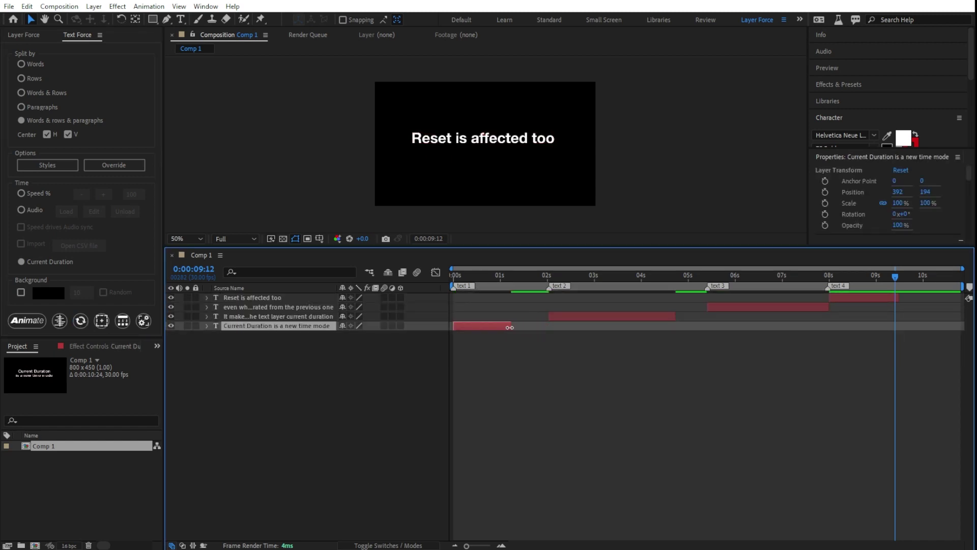
pyautogui.moveTo(829, 307); pyautogui.dragTo(797, 307)
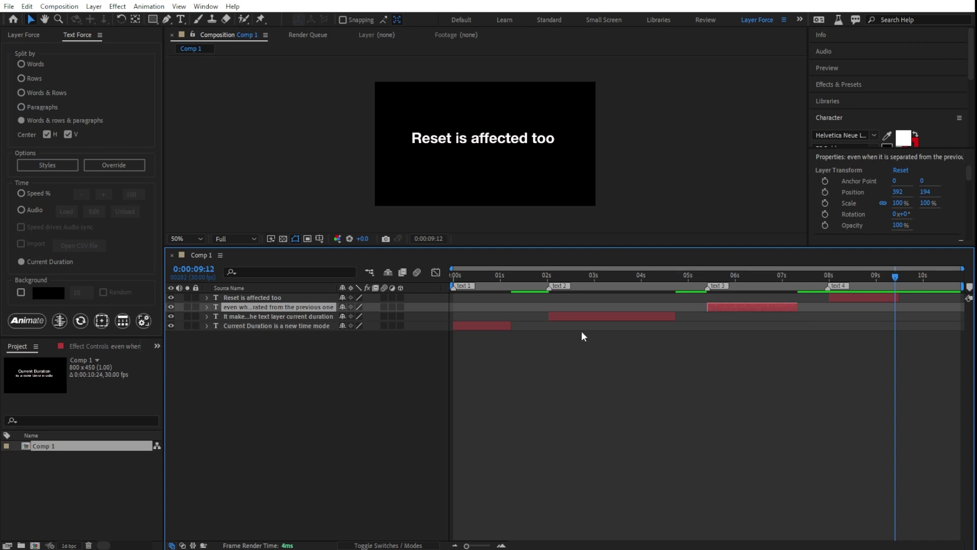
pyautogui.keyDown('ctrl'); pyautogui.click(498, 327); pyautogui.keyUp('ctrl')
pyautogui.click(81, 321)
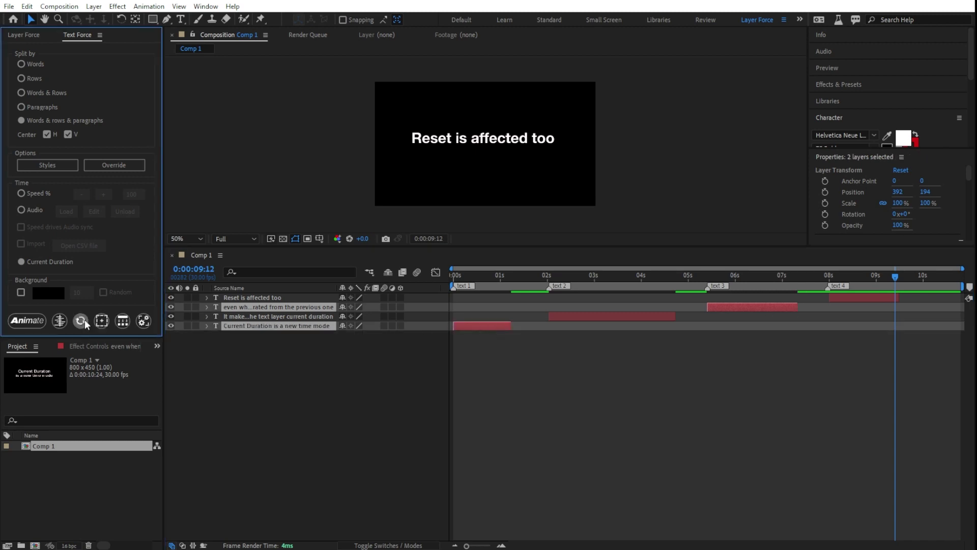
pyautogui.click(240, 370)
pyautogui.hotkey('ctrl', 'a')
pyautogui.click(27, 321)
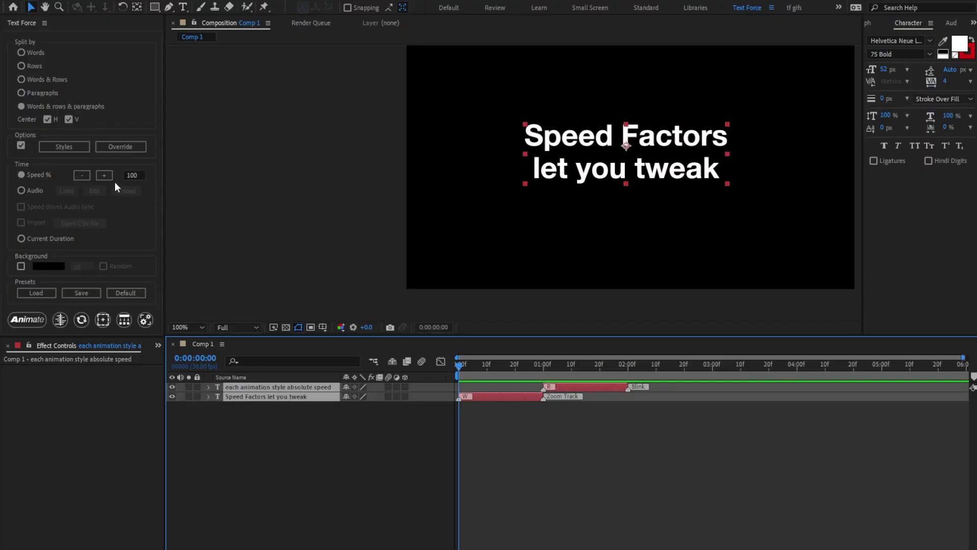
# Step: Open the Styles Options window showing speed factors like Slide 1.5, Blink 1.15, Hyper Zoom 1.7
pyautogui.click(66, 146)
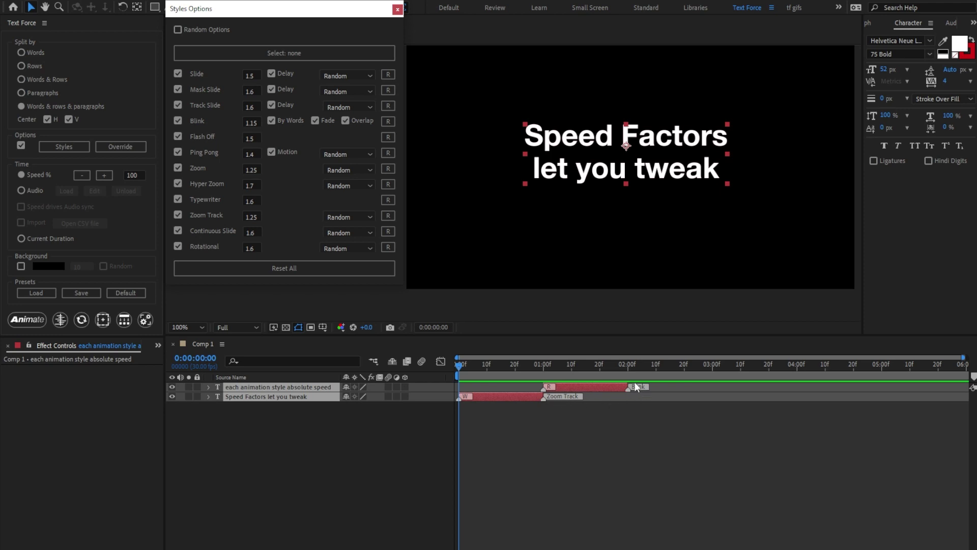
# Step: Animate the two caption layers into four word layers and preview them
pyautogui.click(32, 319)
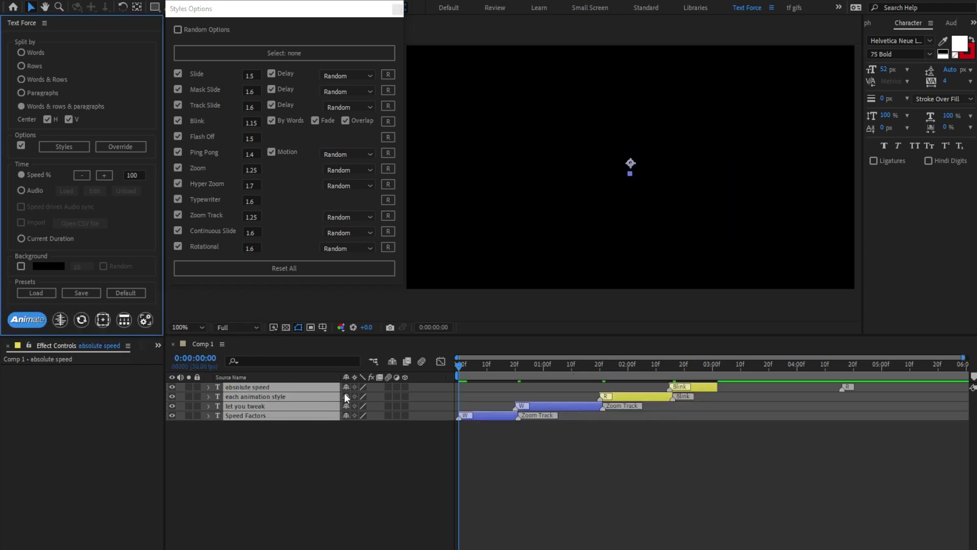
pyautogui.click(458, 368)
pyautogui.press('space')
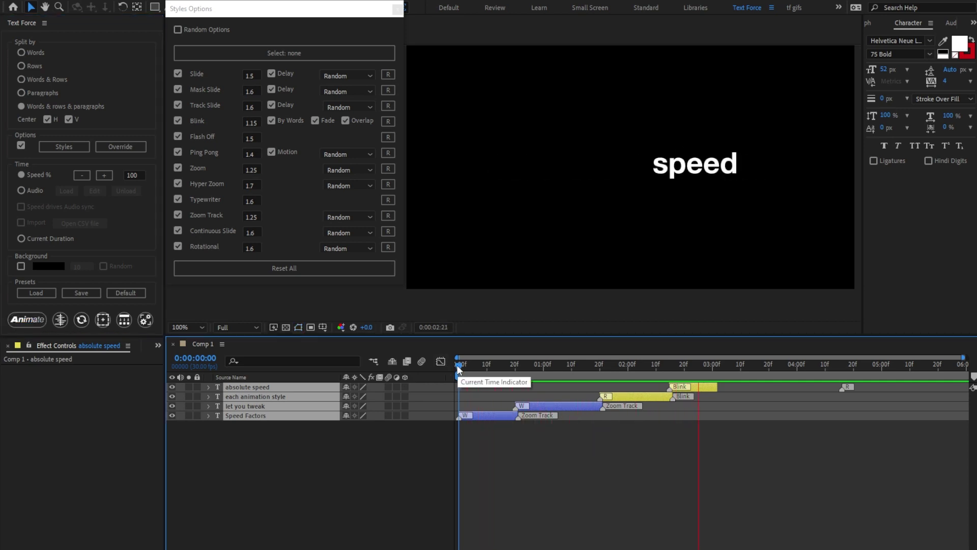
pyautogui.press('space')
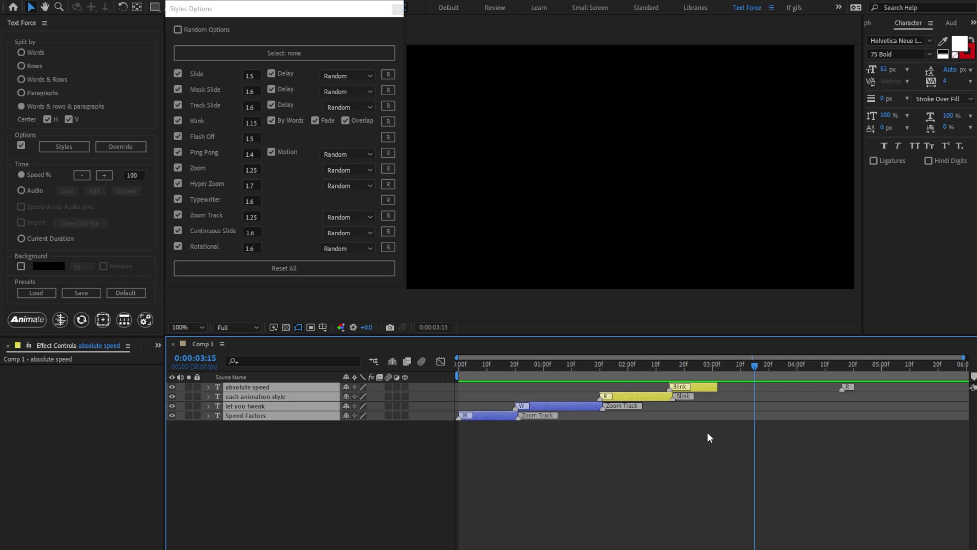
# Step: Lower Speed % to 80, re-animate the captions, and preview the slower result
pyautogui.click(82, 175)
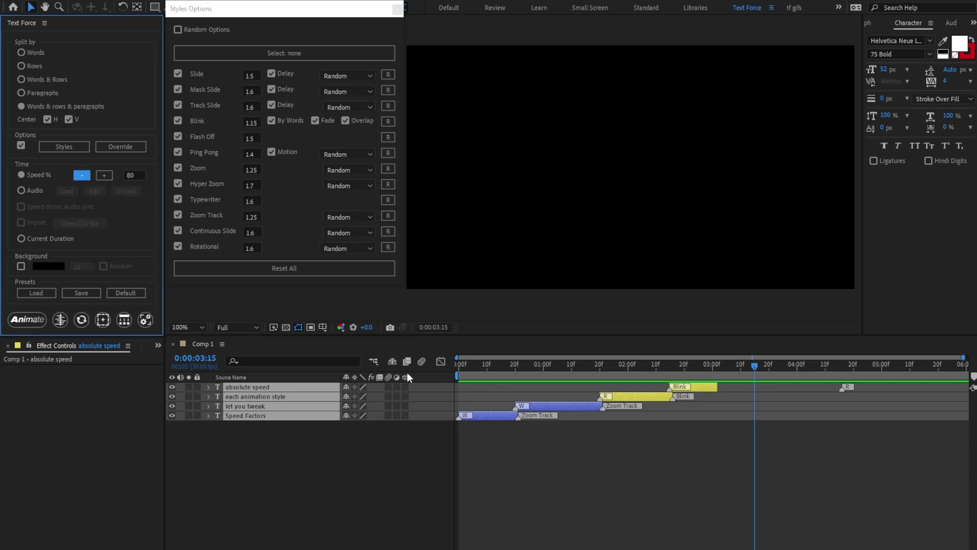
pyautogui.click(464, 367)
pyautogui.click(30, 319)
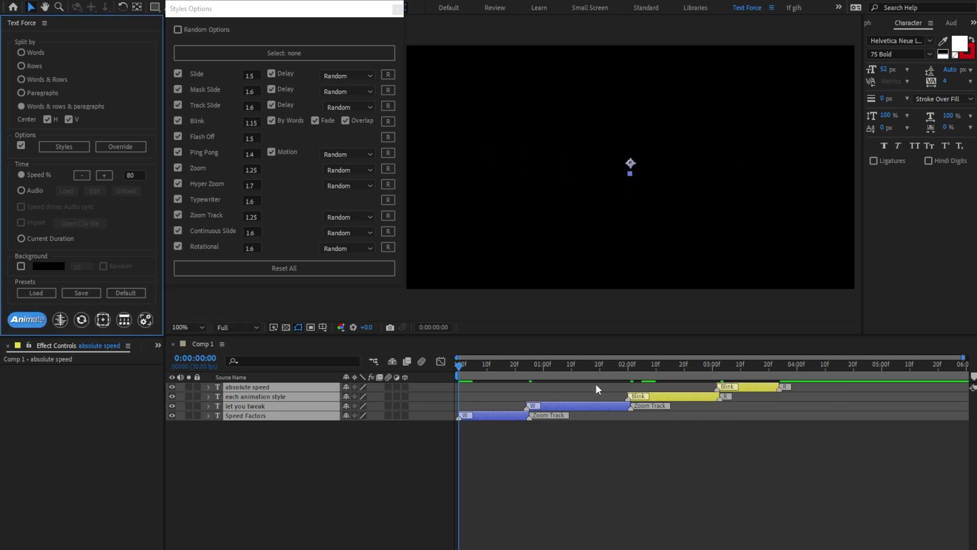
pyautogui.click(453, 364)
pyautogui.press('space')
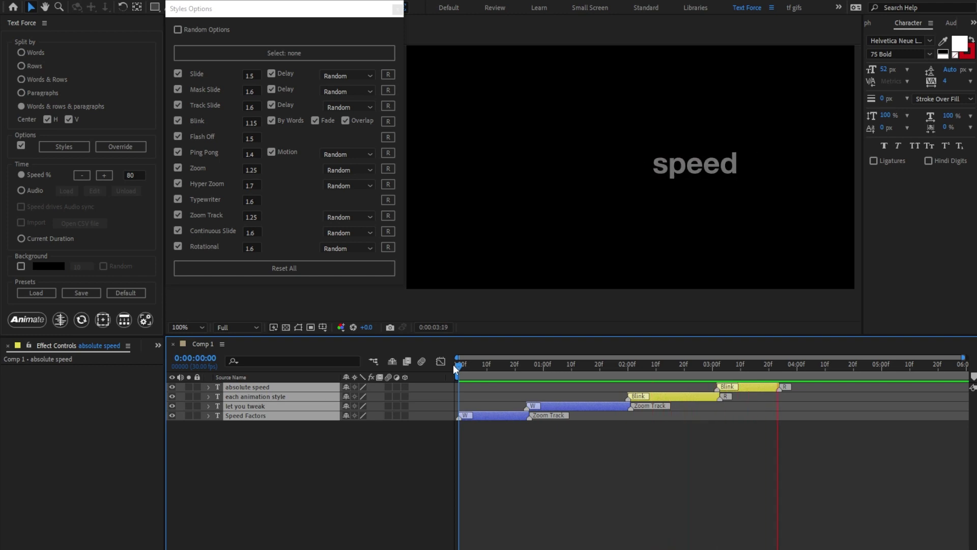
pyautogui.press('space')
# Step: Check the layer keyframes, then raise Speed % back to 100
pyautogui.press('u')
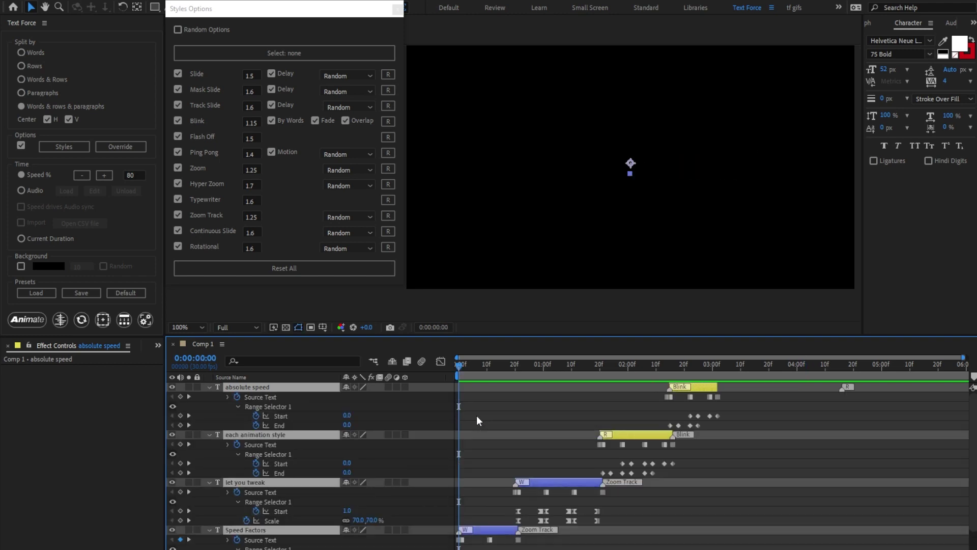
pyautogui.press('u')
pyautogui.click(104, 175)
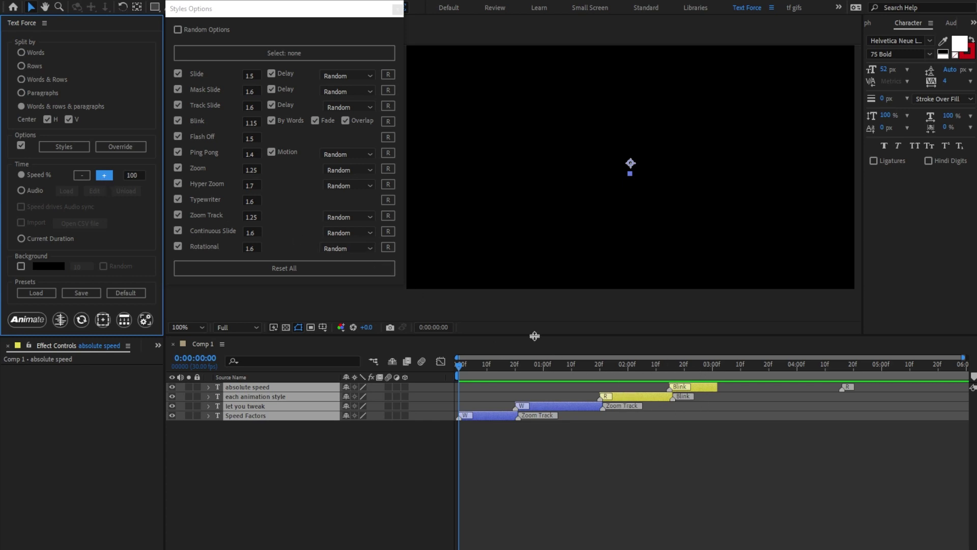
# Step: Set the Blink speed factor to 1.5, re-animate the captions, and preview
pyautogui.click(251, 122)
pyautogui.write('1.5')
pyautogui.press('Return')
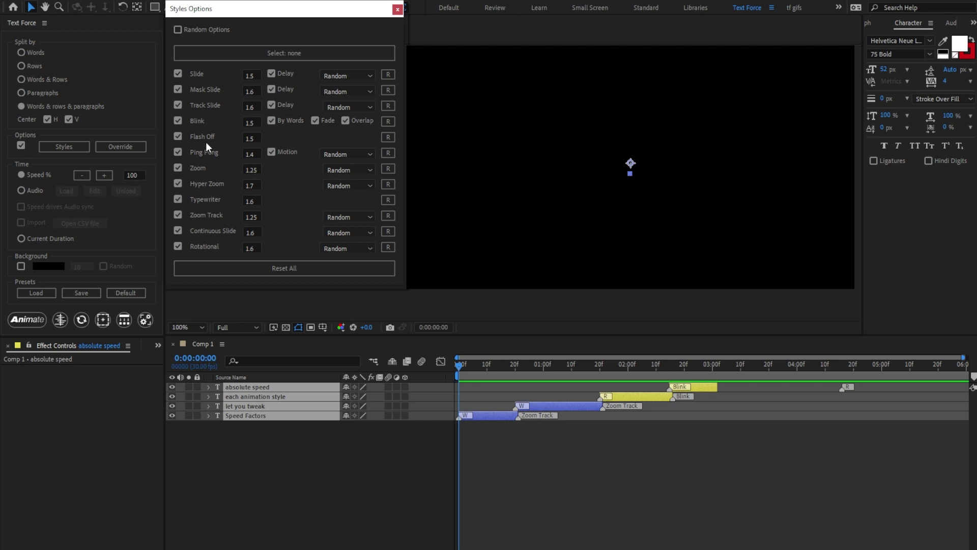
pyautogui.click(23, 322)
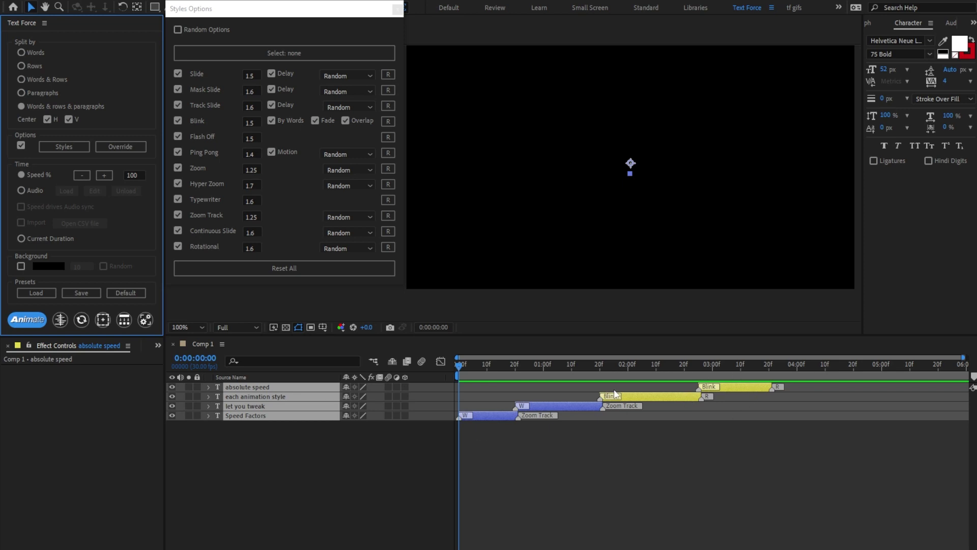
pyautogui.click(457, 365)
pyautogui.press('space')
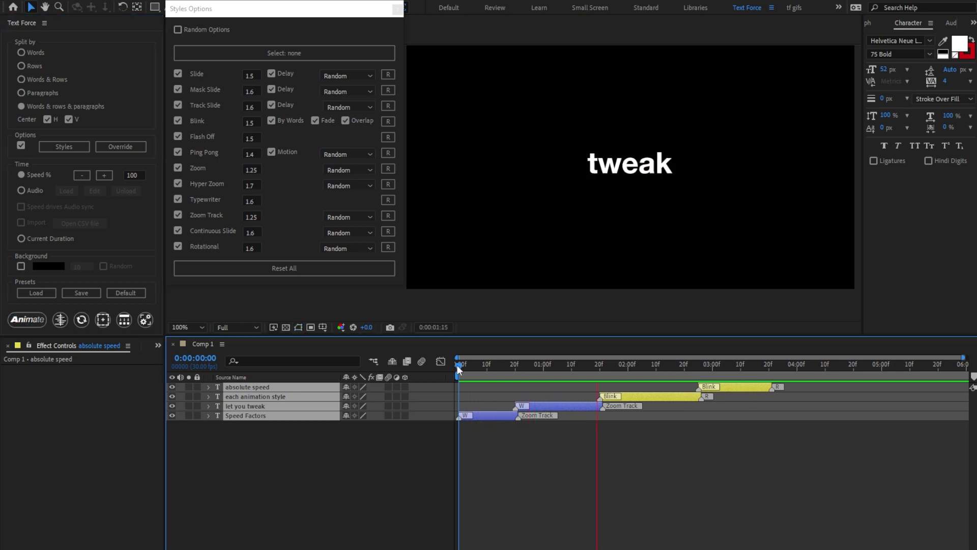
pyautogui.press('space')
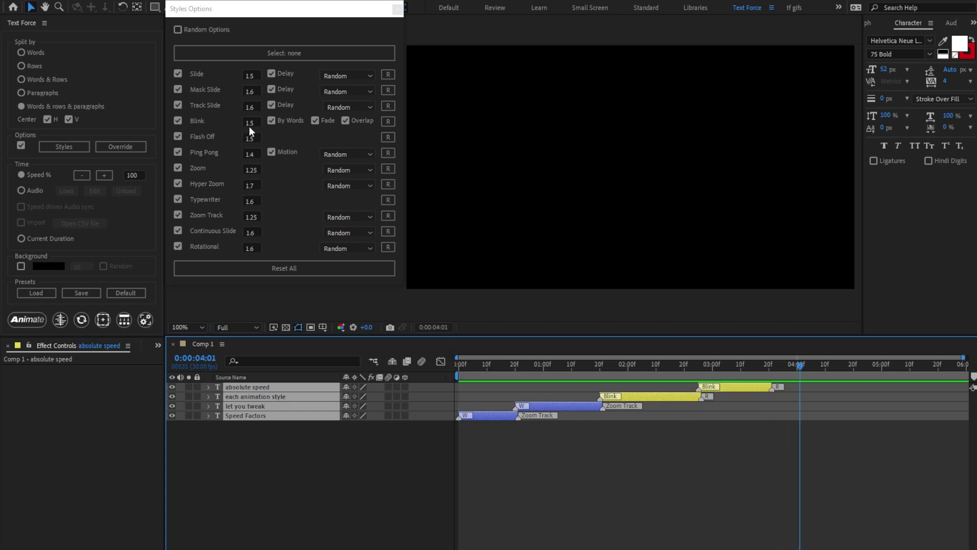
# Step: Experiment with Blink fading off and speed 2, then restore Blink's defaults
pyautogui.click(388, 121)
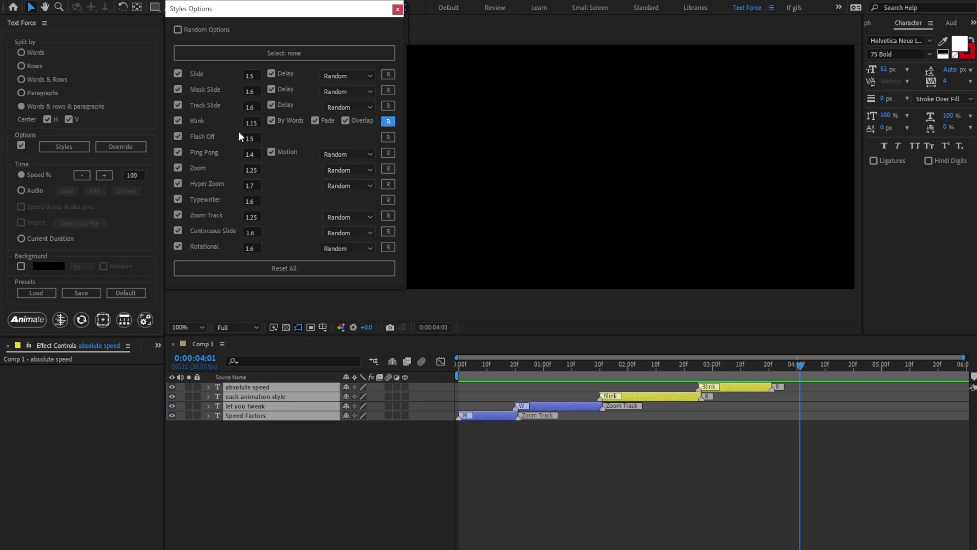
pyautogui.click(329, 120)
pyautogui.click(257, 124)
pyautogui.write('2')
pyautogui.click(388, 121)
# Step: Disable Flash Off, Zoom, Typewriter, set Zoom Track close-to-far, Continuous Slide left-to-right, then Reset All
pyautogui.click(179, 136)
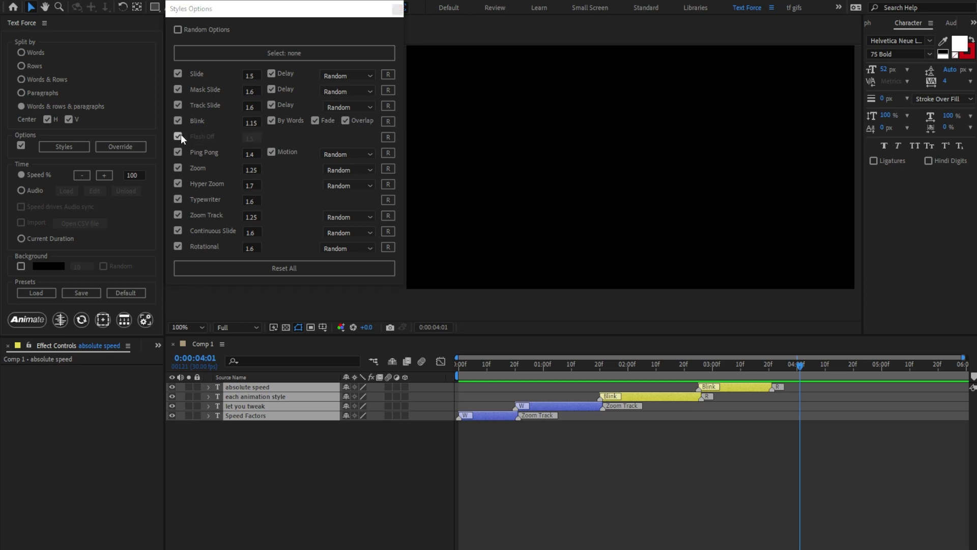
pyautogui.click(178, 168)
pyautogui.click(178, 199)
pyautogui.click(348, 217)
pyautogui.click(350, 240)
pyautogui.click(351, 249)
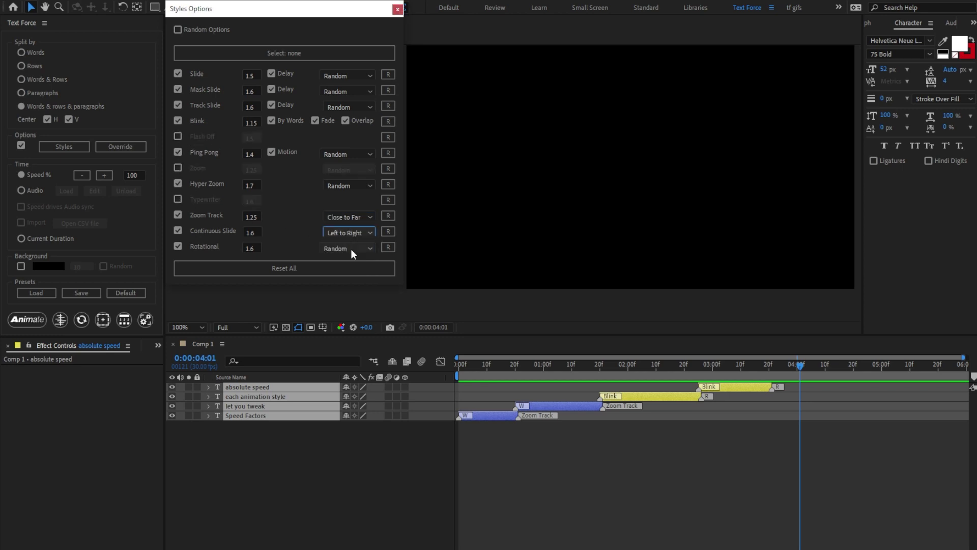
pyautogui.click(284, 269)
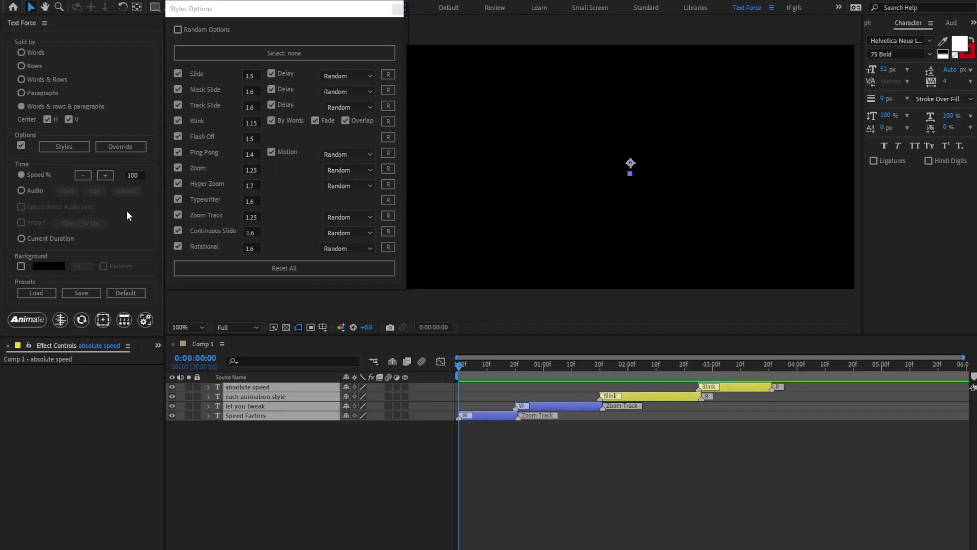
# Step: Turn off style Options, split by Rows, and animate into two two-line caption layers
pyautogui.click(21, 145)
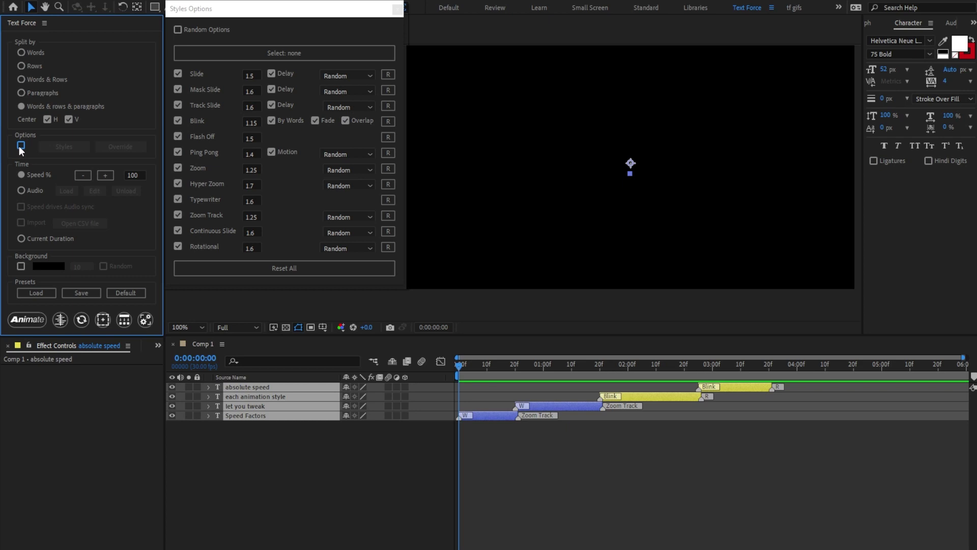
pyautogui.click(19, 67)
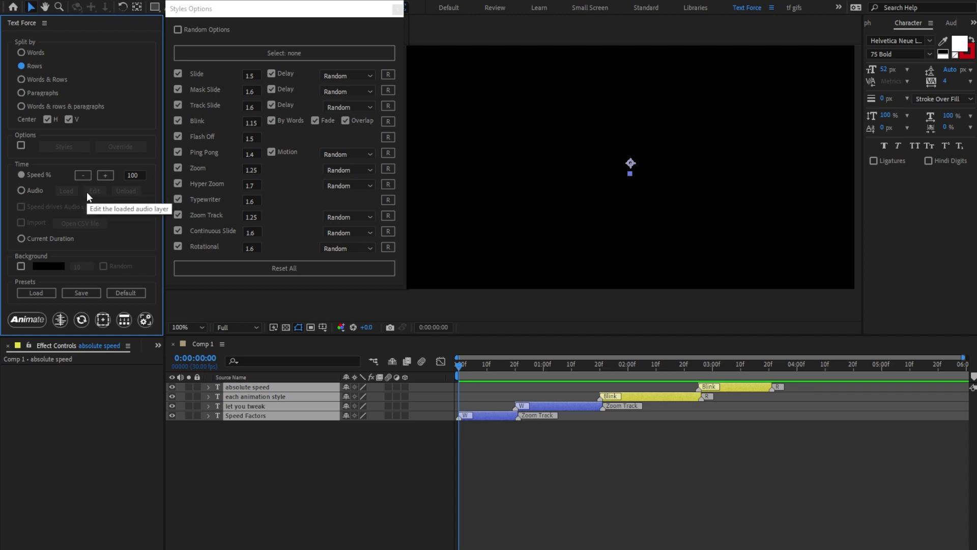
pyautogui.click(28, 321)
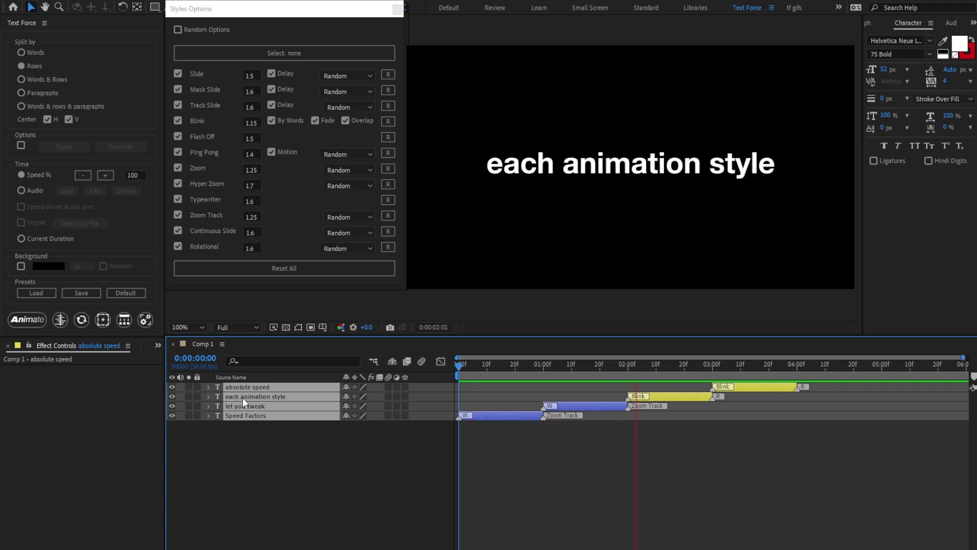
pyautogui.press('space')
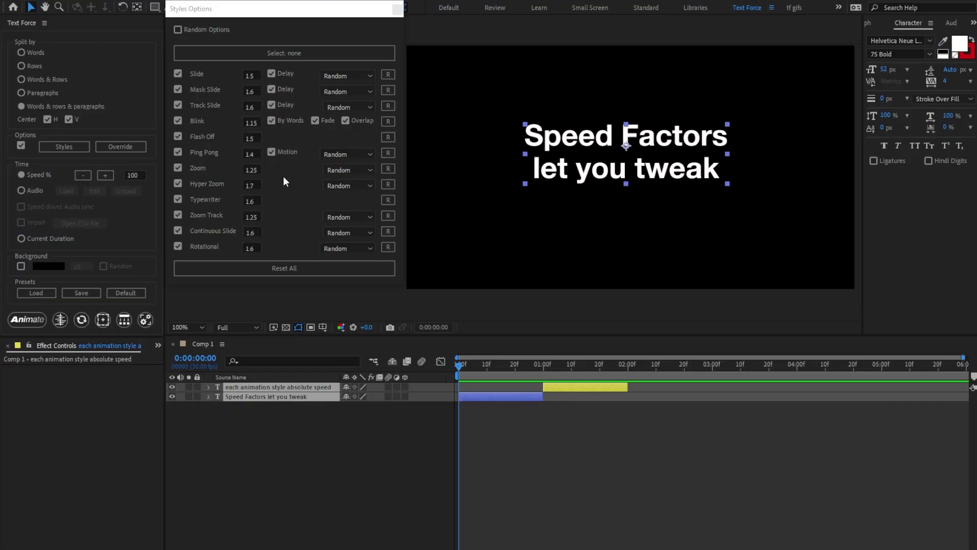
# Step: Split by rows, enable only Slide left-to-right and Zoom far-to-close, at 90% speed
pyautogui.click(28, 65)
pyautogui.click(179, 55)
pyautogui.click(178, 73)
pyautogui.click(347, 76)
pyautogui.click(347, 87)
pyautogui.click(177, 168)
pyautogui.click(346, 171)
pyautogui.click(347, 181)
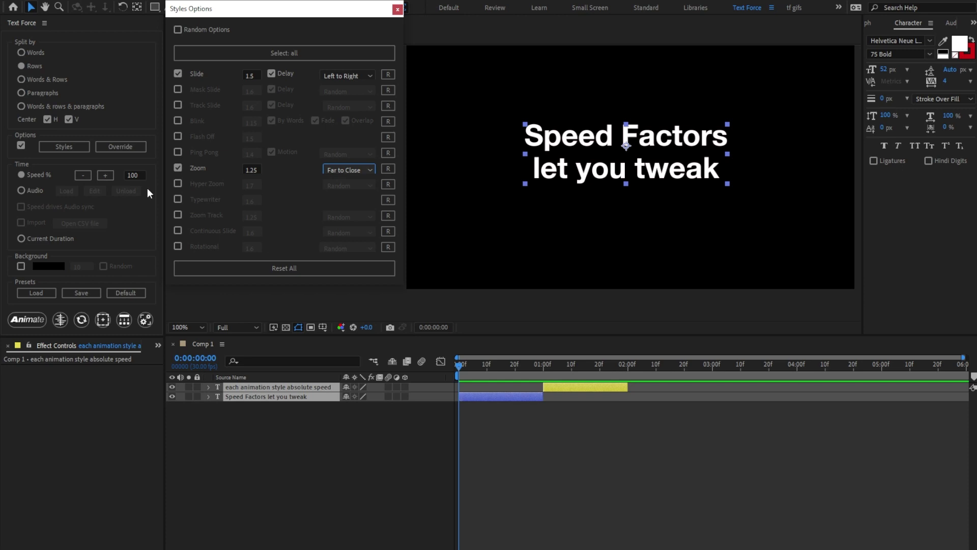
pyautogui.click(83, 175)
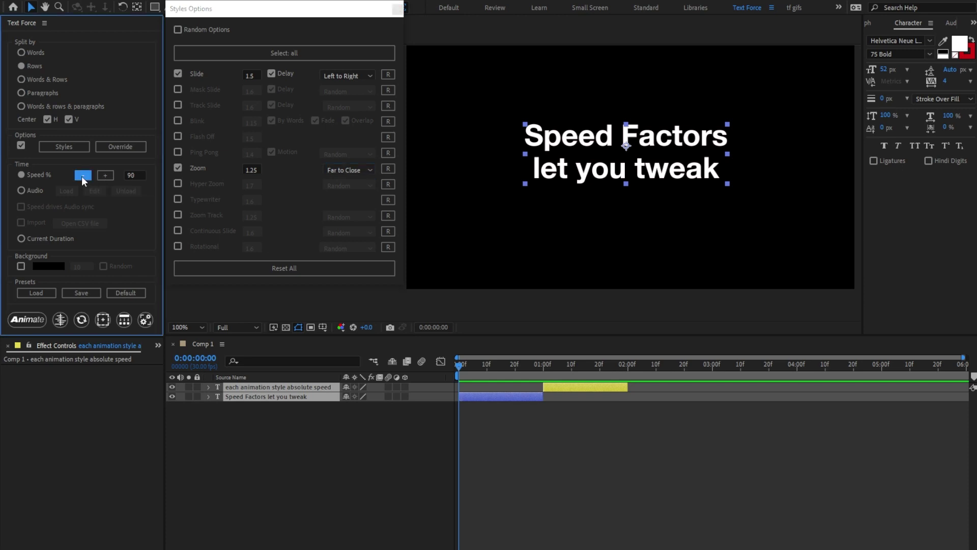
# Step: Turn off vertical centering and add pure red background boxes sized 20
pyautogui.click(69, 118)
pyautogui.click(21, 266)
pyautogui.click(57, 266)
pyautogui.click(17, 48)
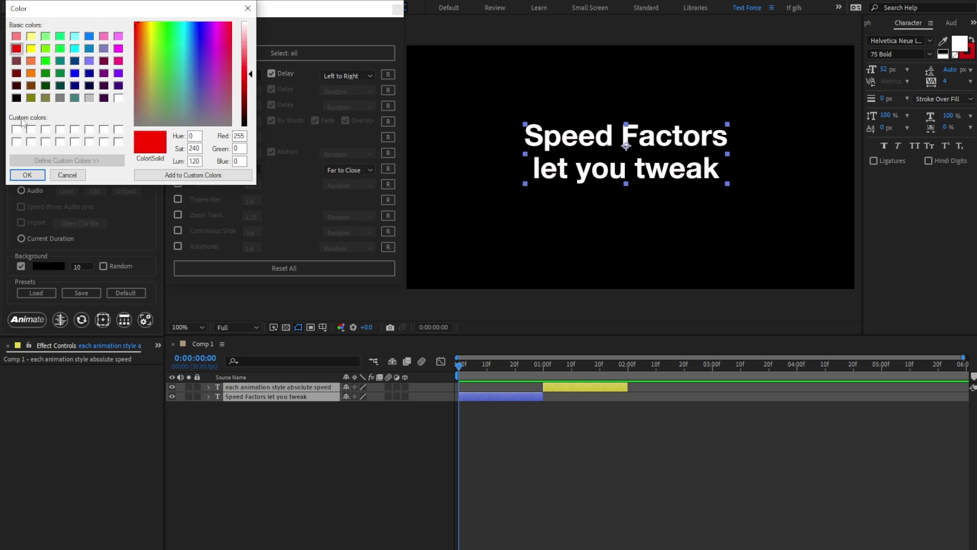
pyautogui.click(27, 174)
pyautogui.click(81, 266)
pyautogui.write('20')
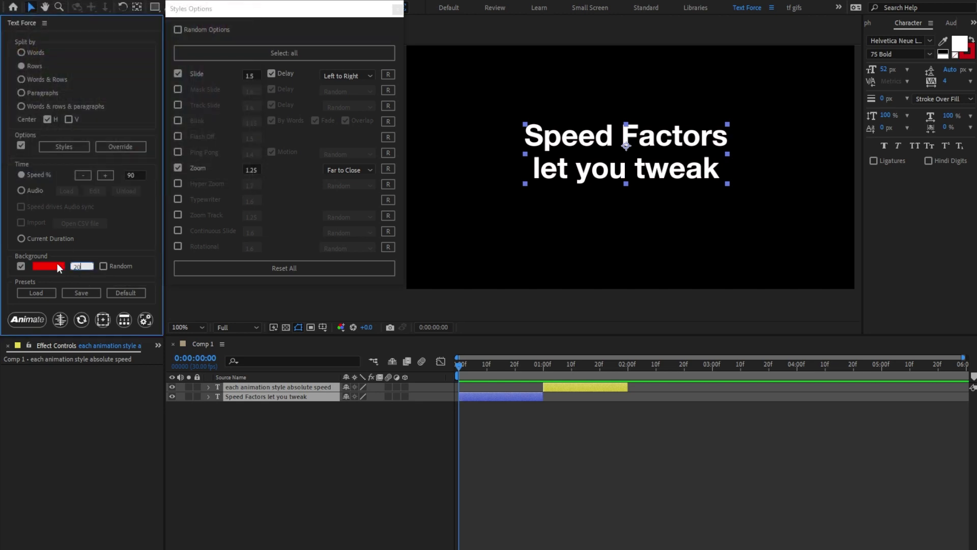
# Step: Animate the captions with red background boxes and bring up the preset save dialog
pyautogui.click(37, 315)
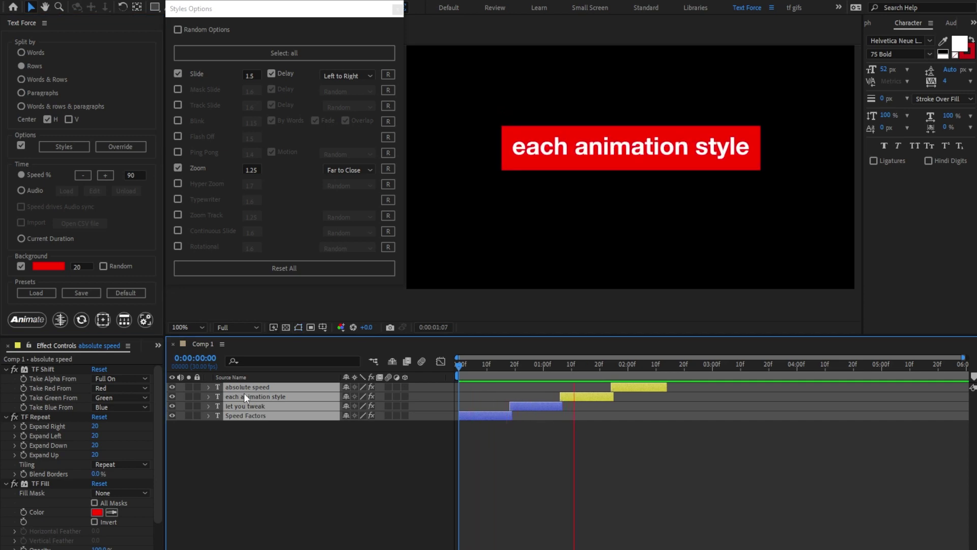
pyautogui.press('space')
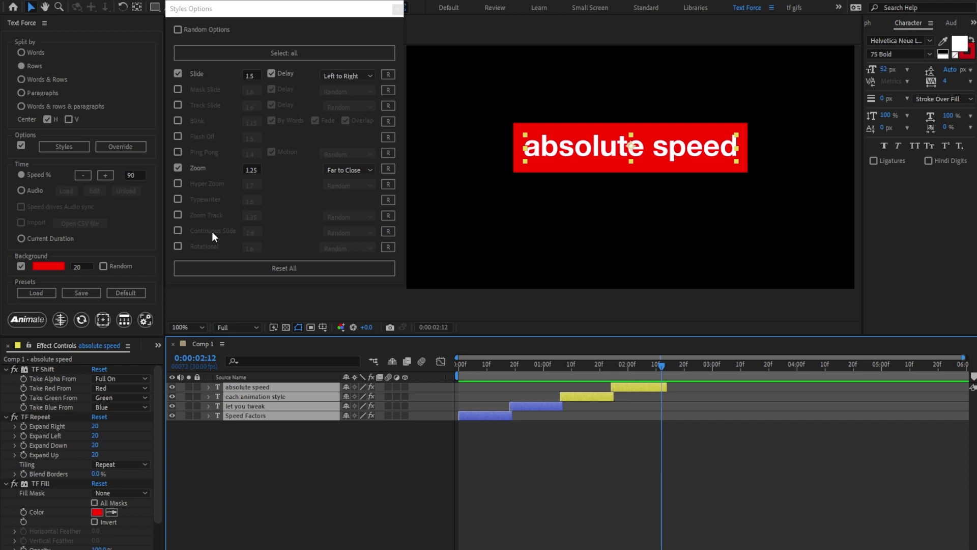
pyautogui.click(81, 290)
# Step: Save the settings as preset 'prese', then restore the default Text Force settings
pyautogui.write('prese')
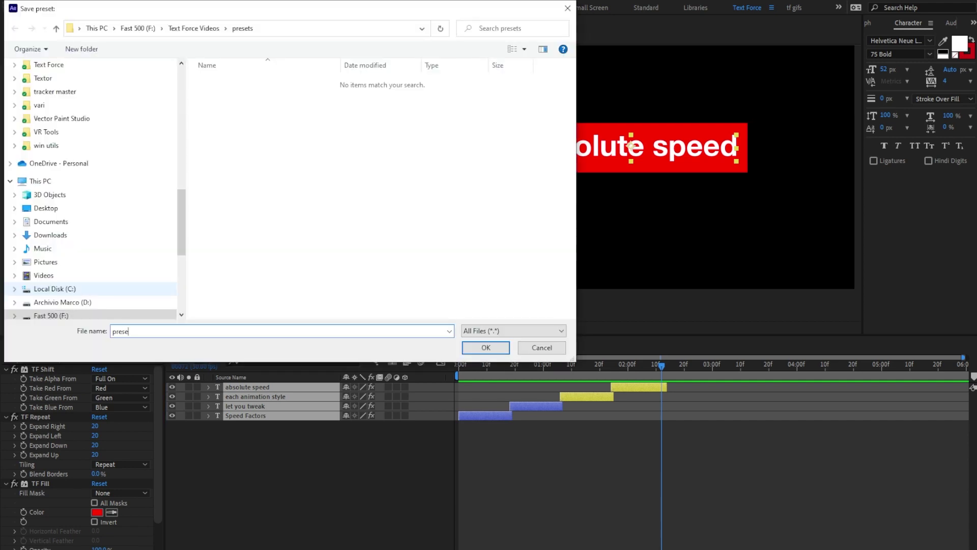
pyautogui.press('Return')
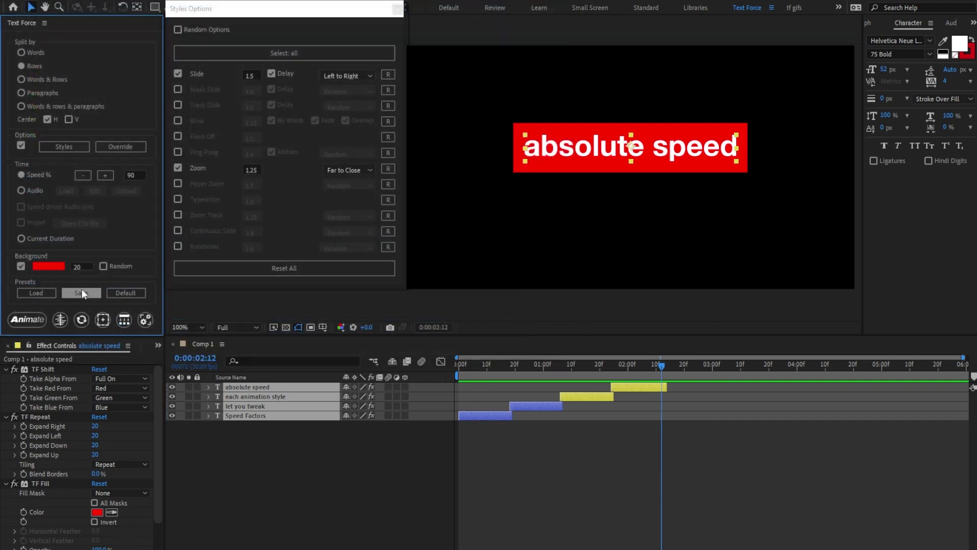
pyautogui.click(122, 290)
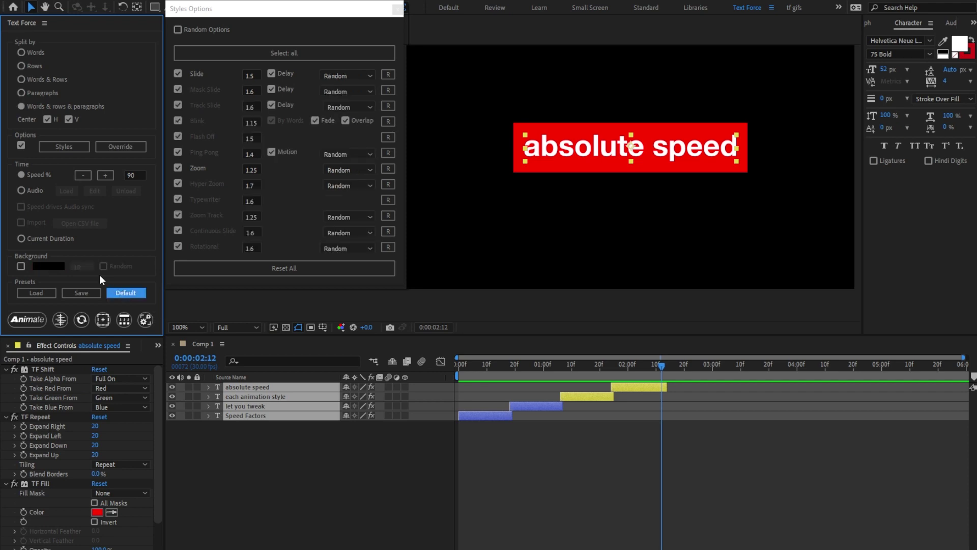
# Step: Re-animate the captions from the start with default settings and preview them
pyautogui.click(459, 364)
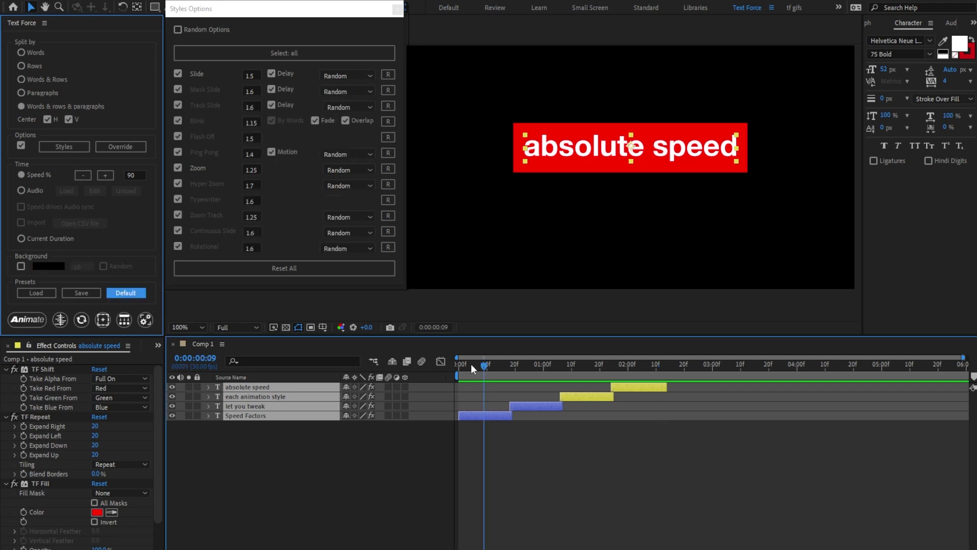
pyautogui.click(44, 319)
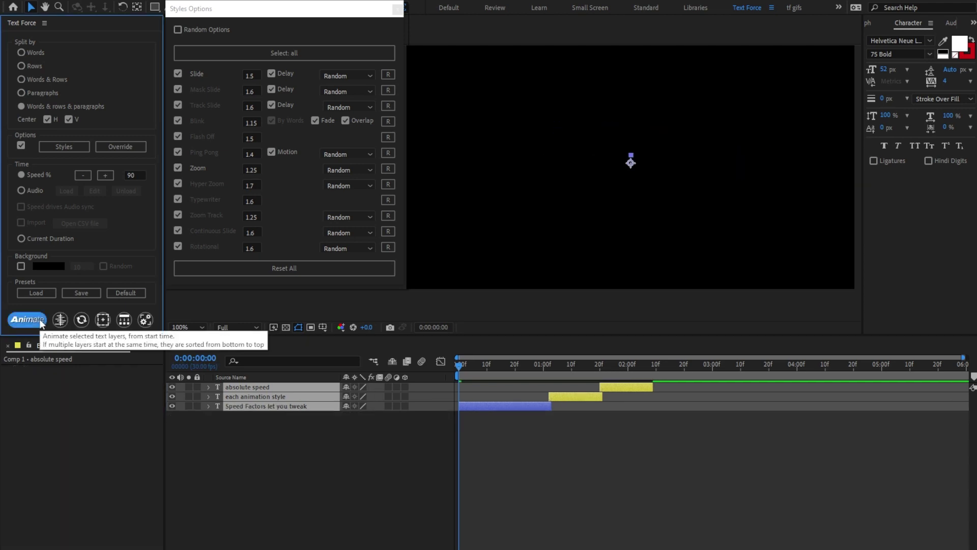
pyautogui.press('space')
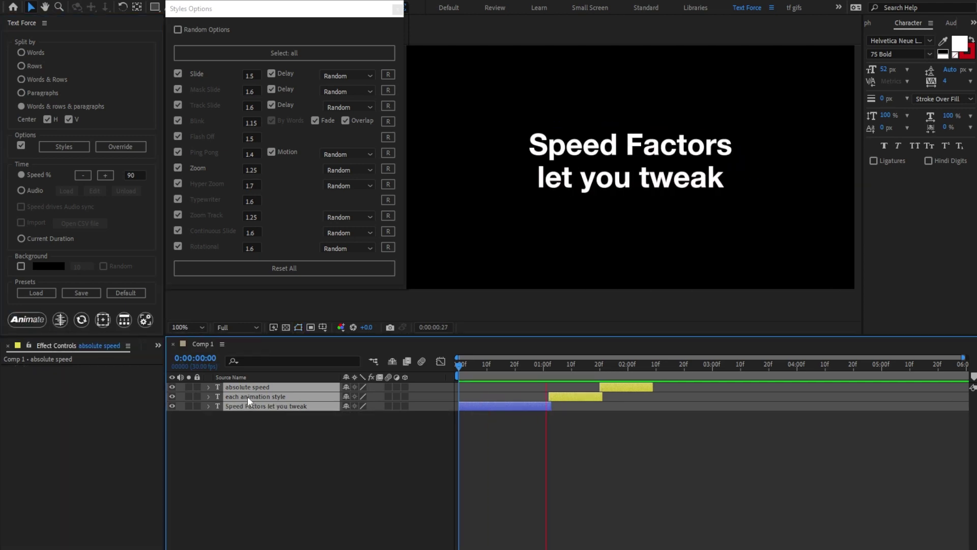
pyautogui.press('space')
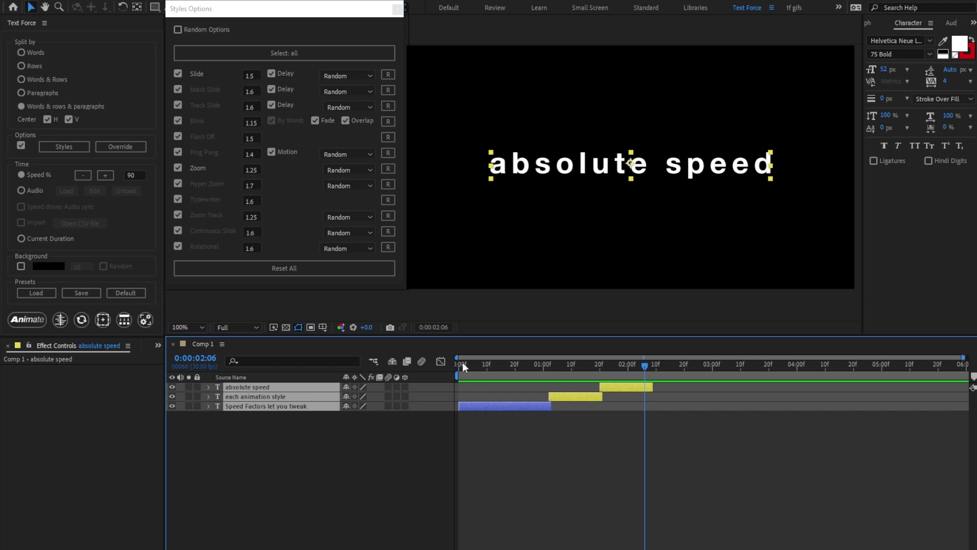
pyautogui.click(463, 362)
pyautogui.click(50, 289)
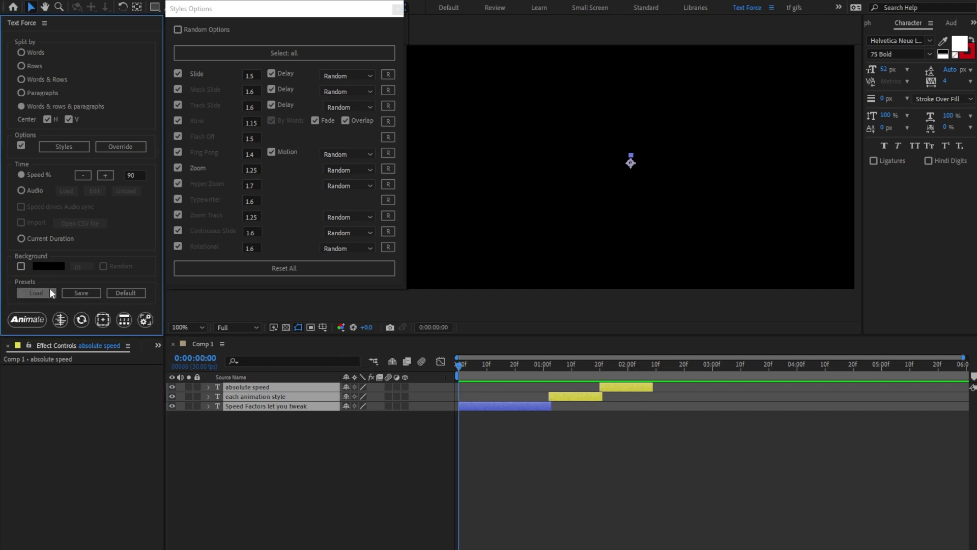
# Step: Load the saved preset, re-animate the four captions with red boxes, slide left-to-right and zoom far-to-close, and preview
pyautogui.doubleClick(234, 84)
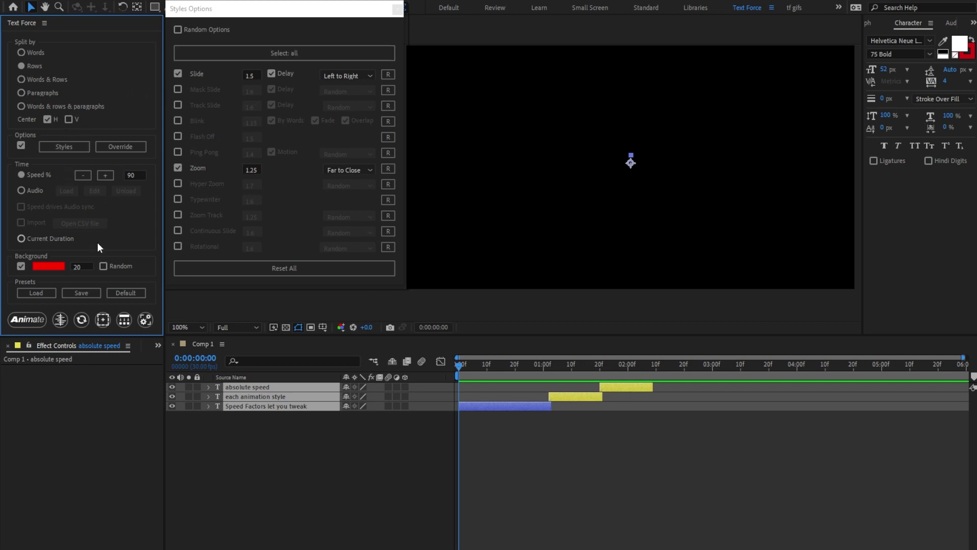
pyautogui.click(35, 320)
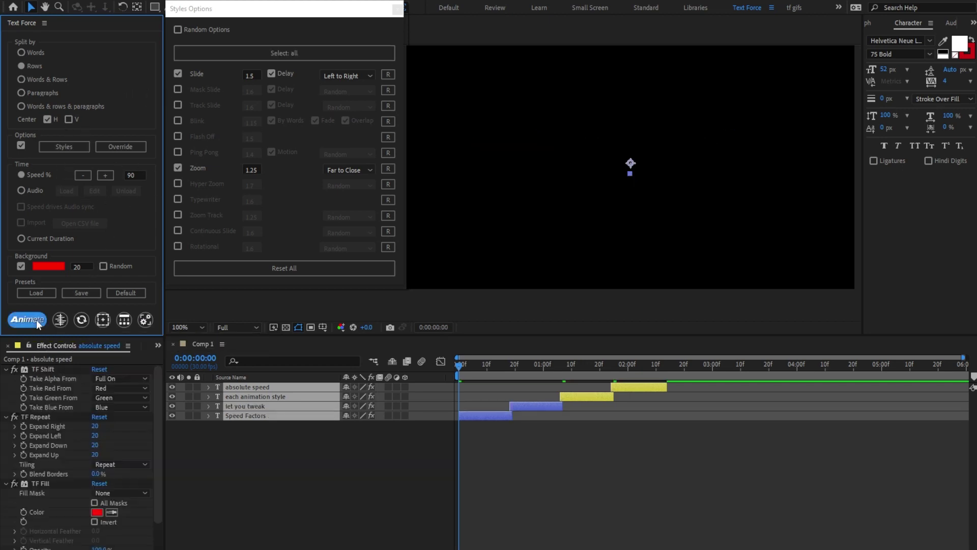
pyautogui.press('space')
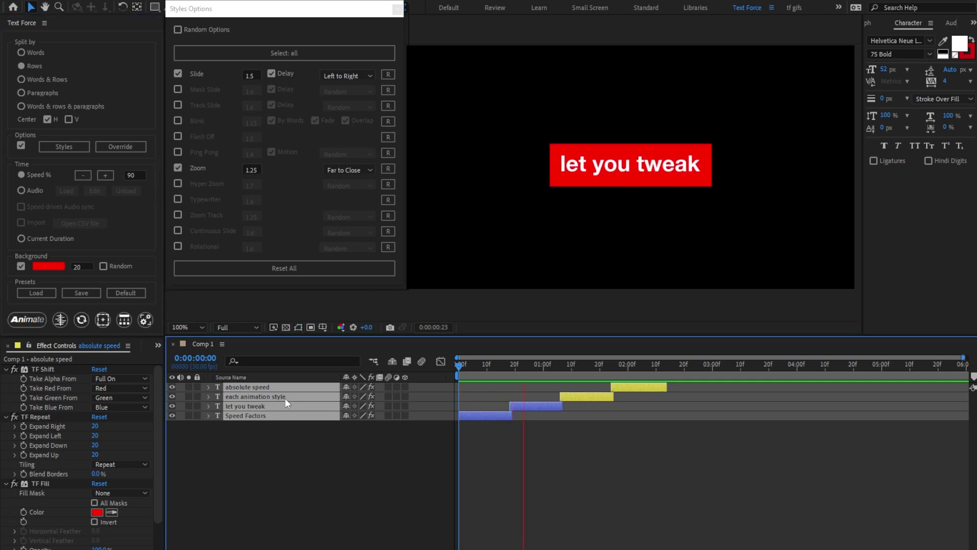
pyautogui.press('space')
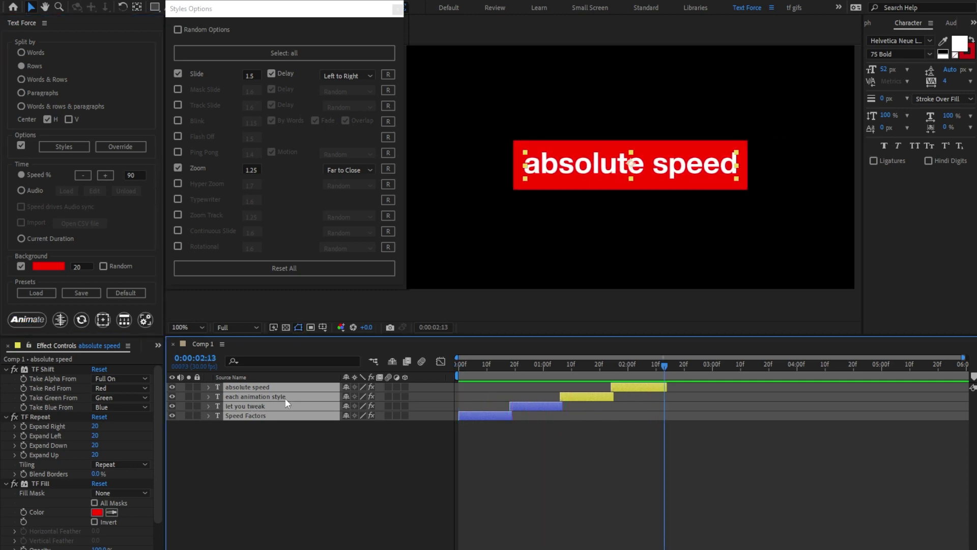